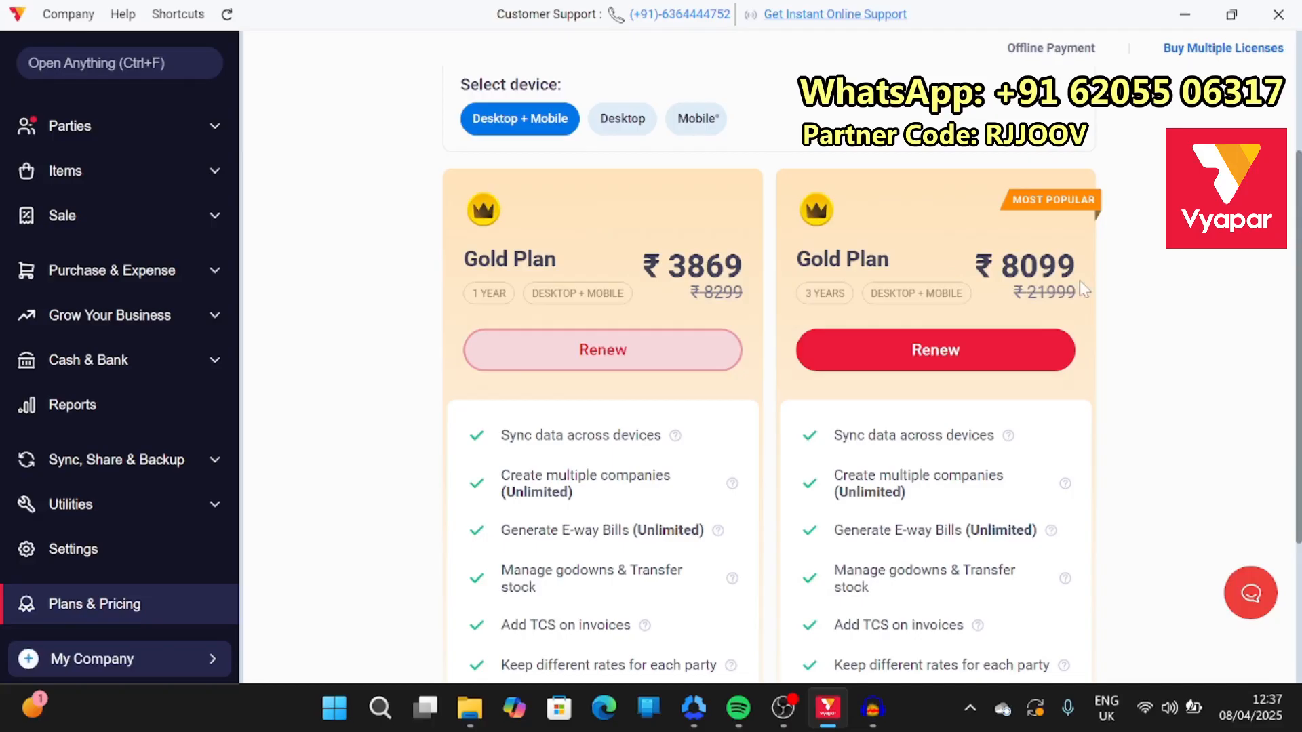
drag(1084, 290, 1077, 241)
drag(762, 280, 606, 219)
click(606, 219)
drag(510, 299, 464, 306)
drag(847, 295, 788, 302)
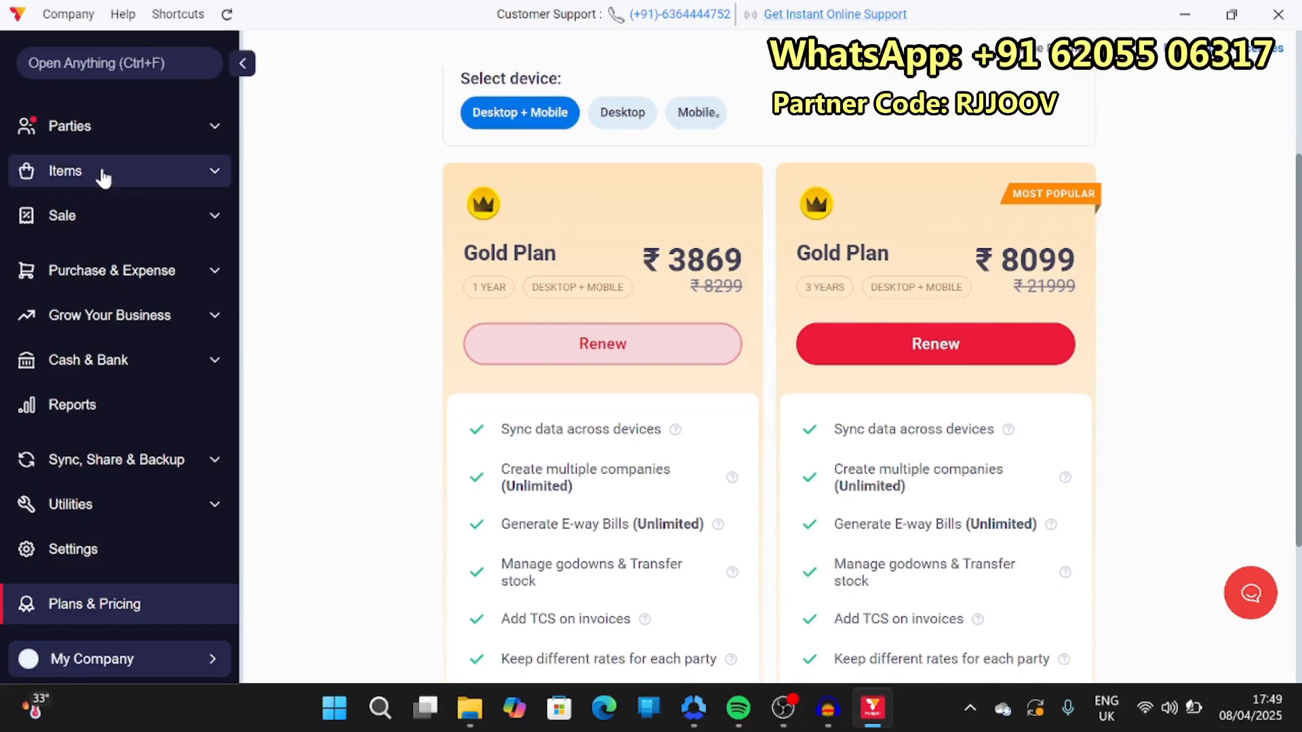
Start a new product item named Realme 14 Pro with HSN code 8517
click(103, 177)
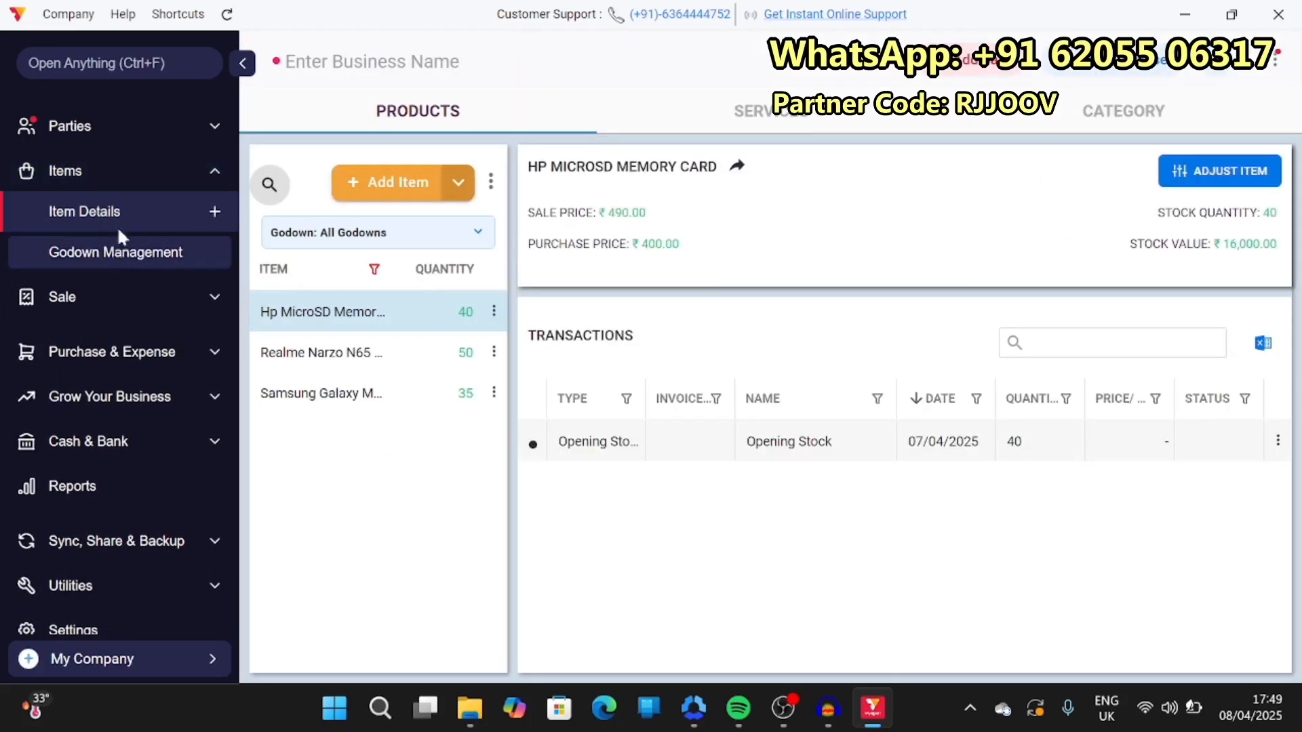
click(376, 182)
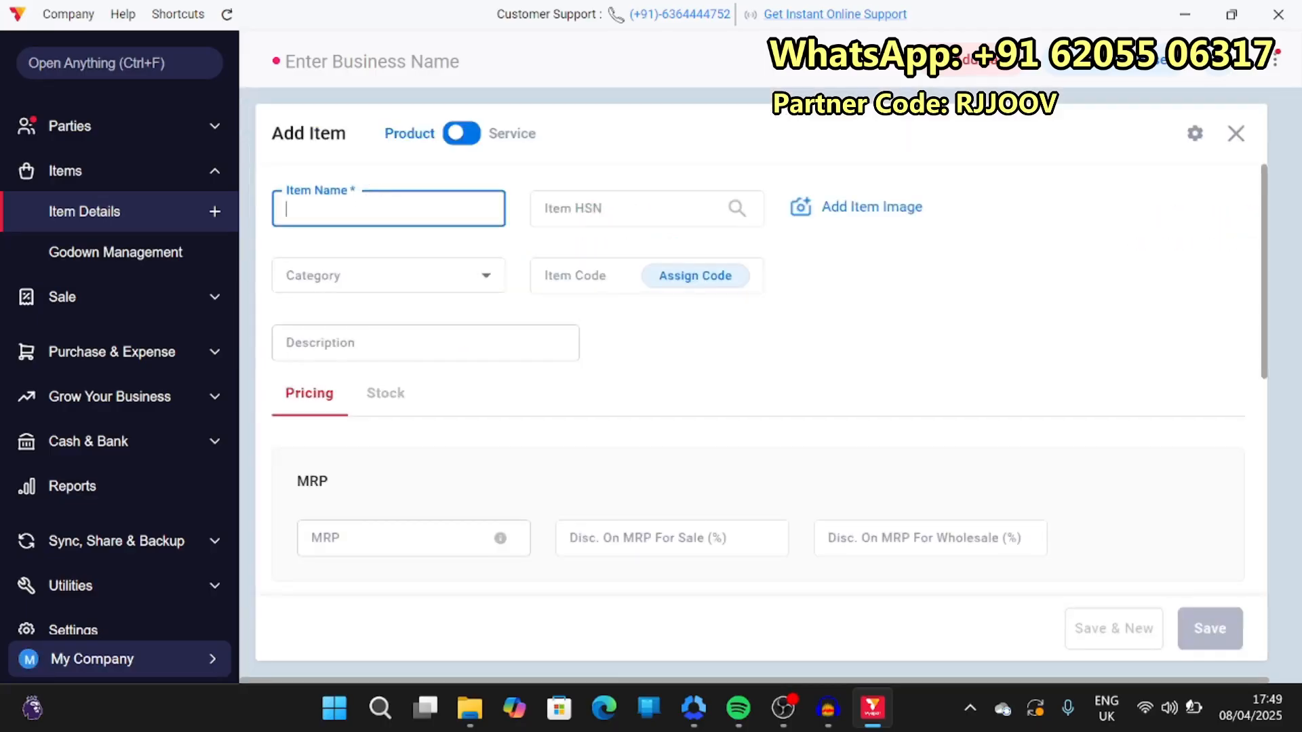
text(Real)
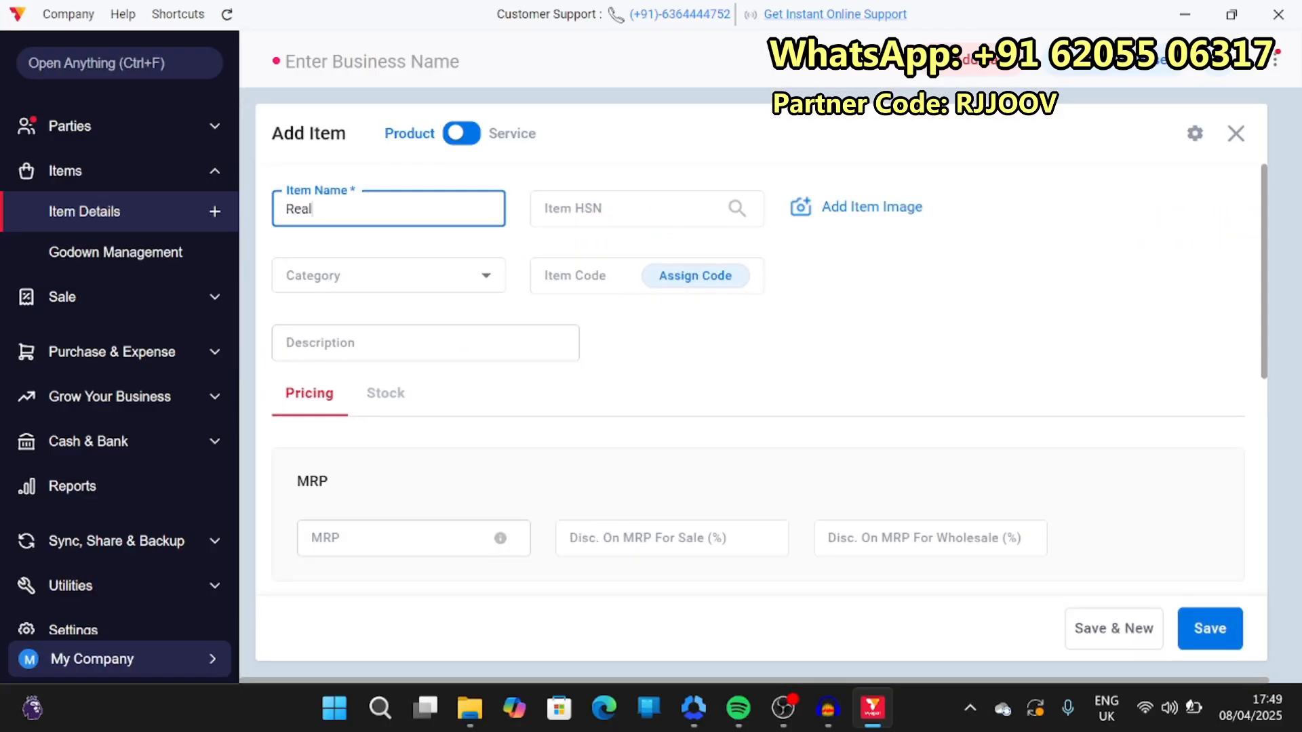
text(me 14 Pro)
click(627, 208)
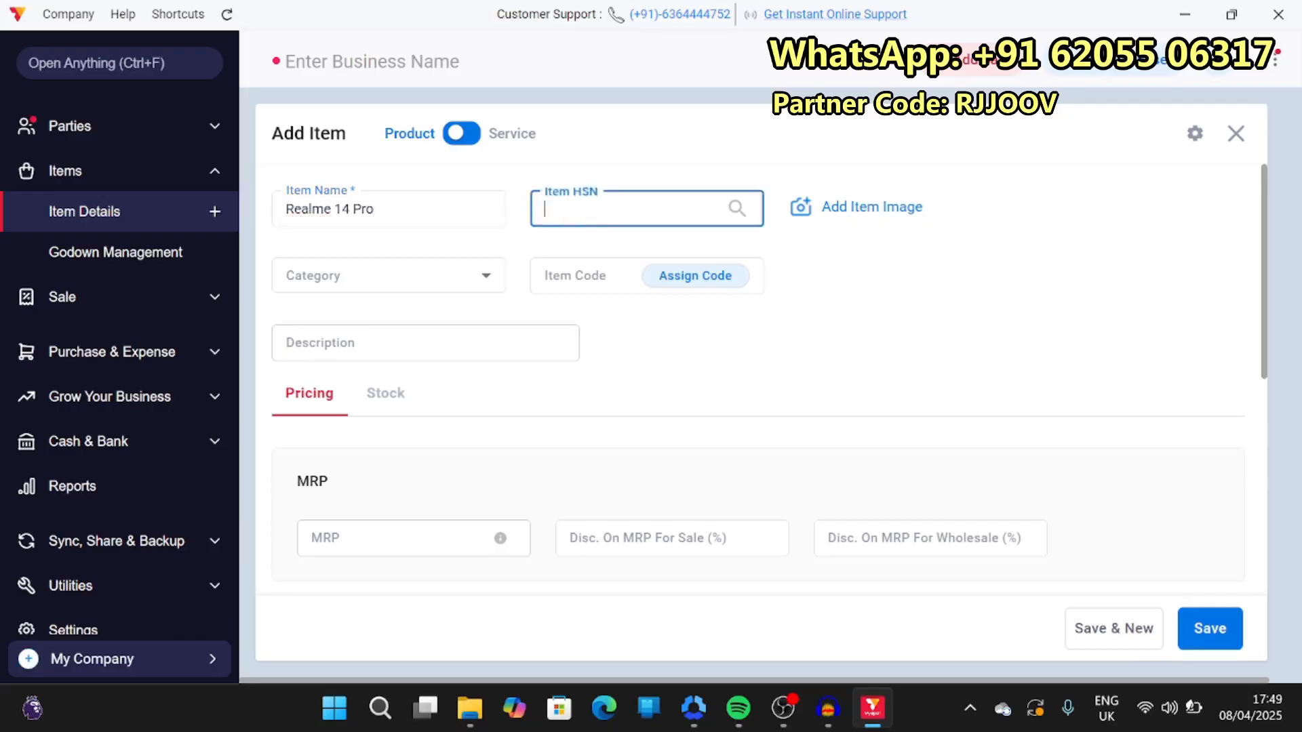
text(8517)
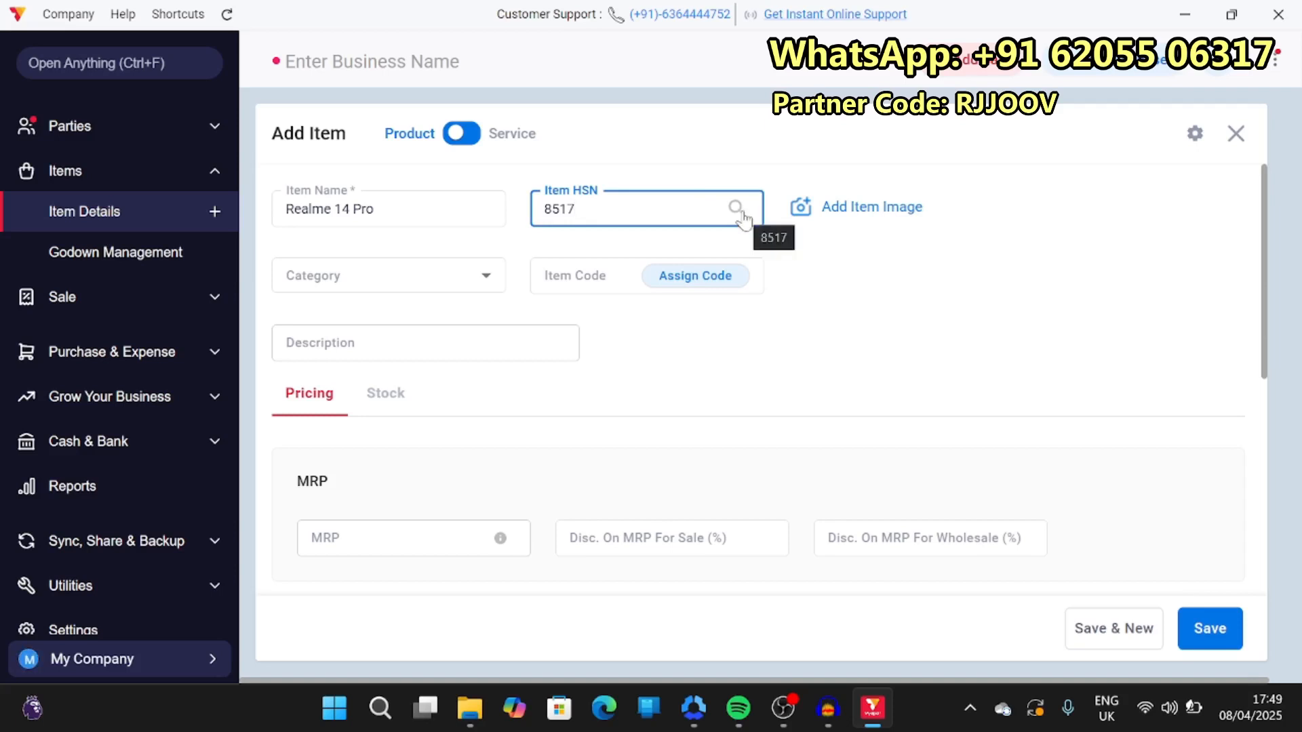
Put the item in the Realme Mobiles category and assign it an automatically generated item code
click(389, 284)
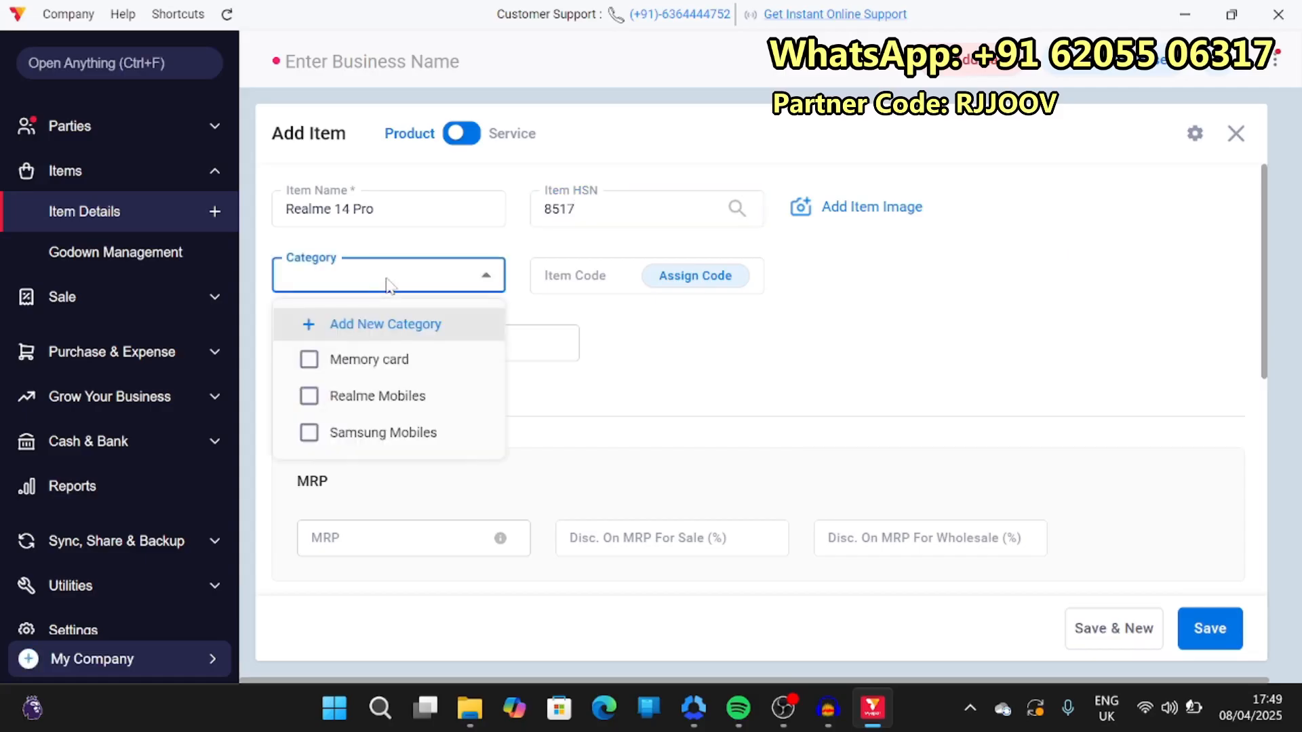
click(310, 396)
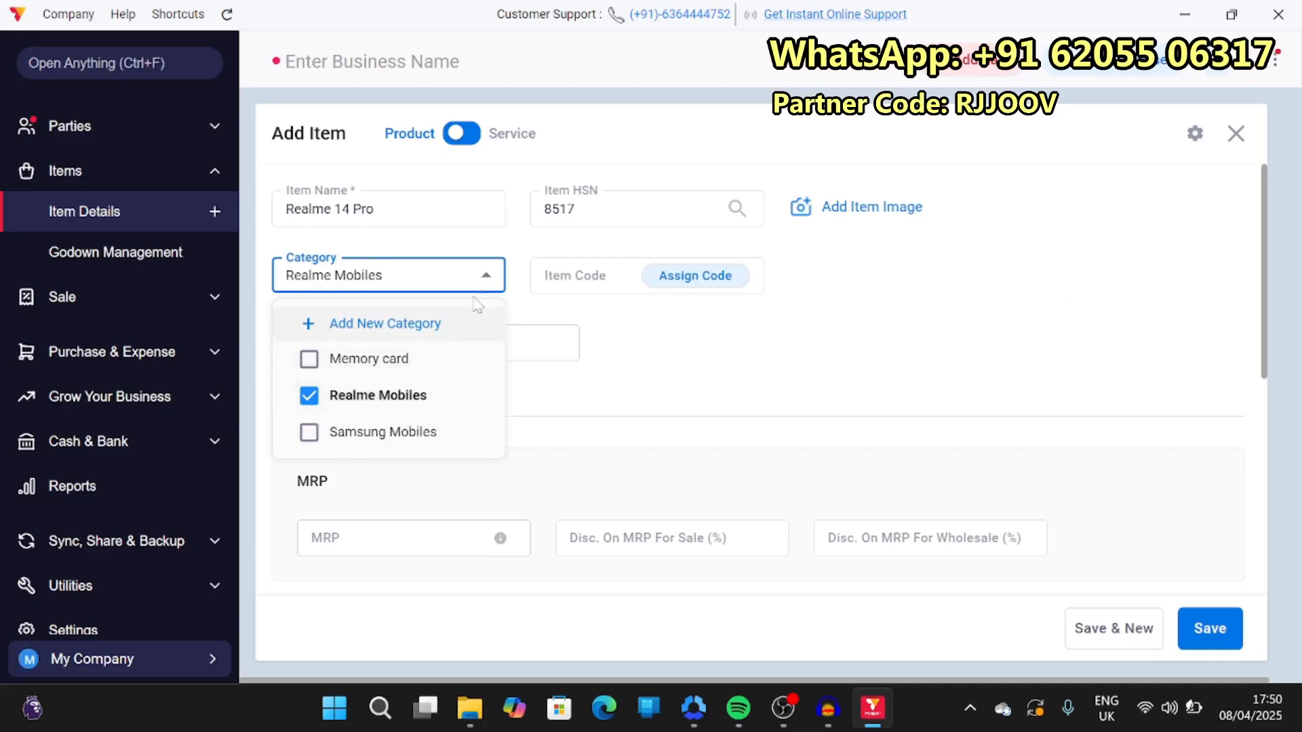
click(552, 280)
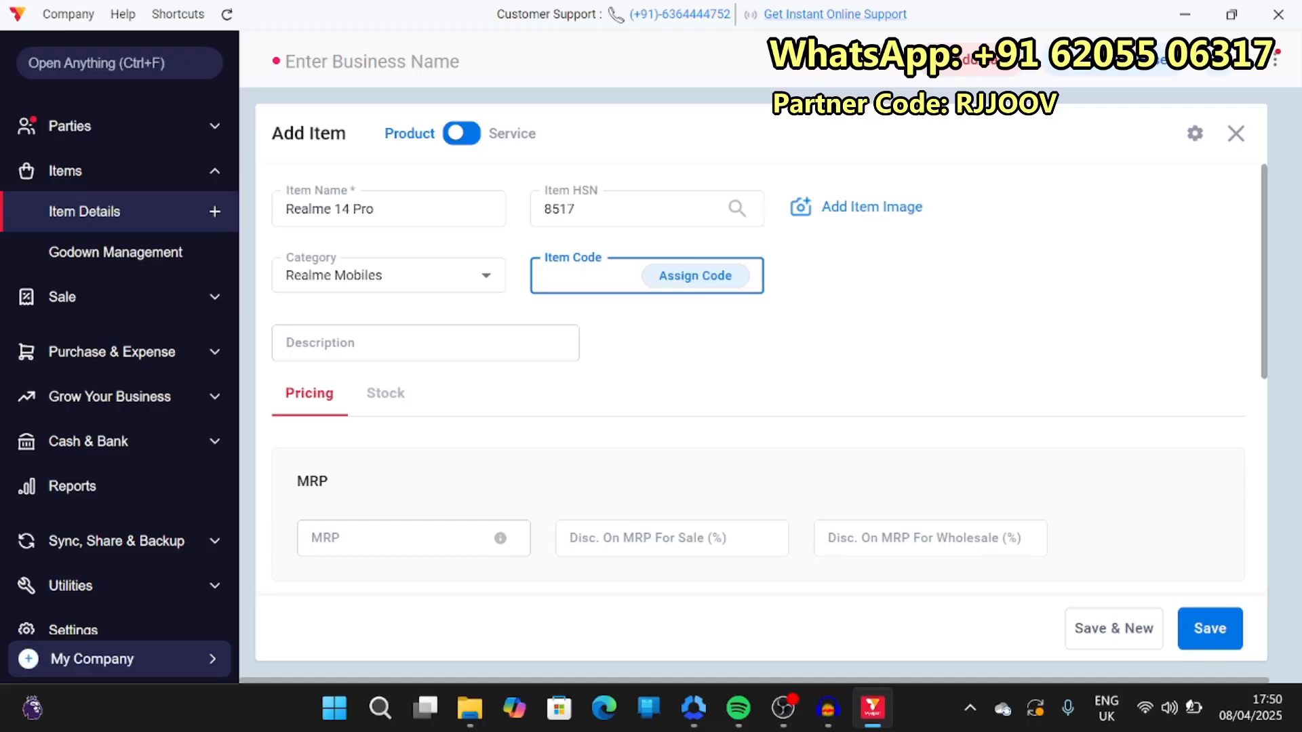
click(695, 276)
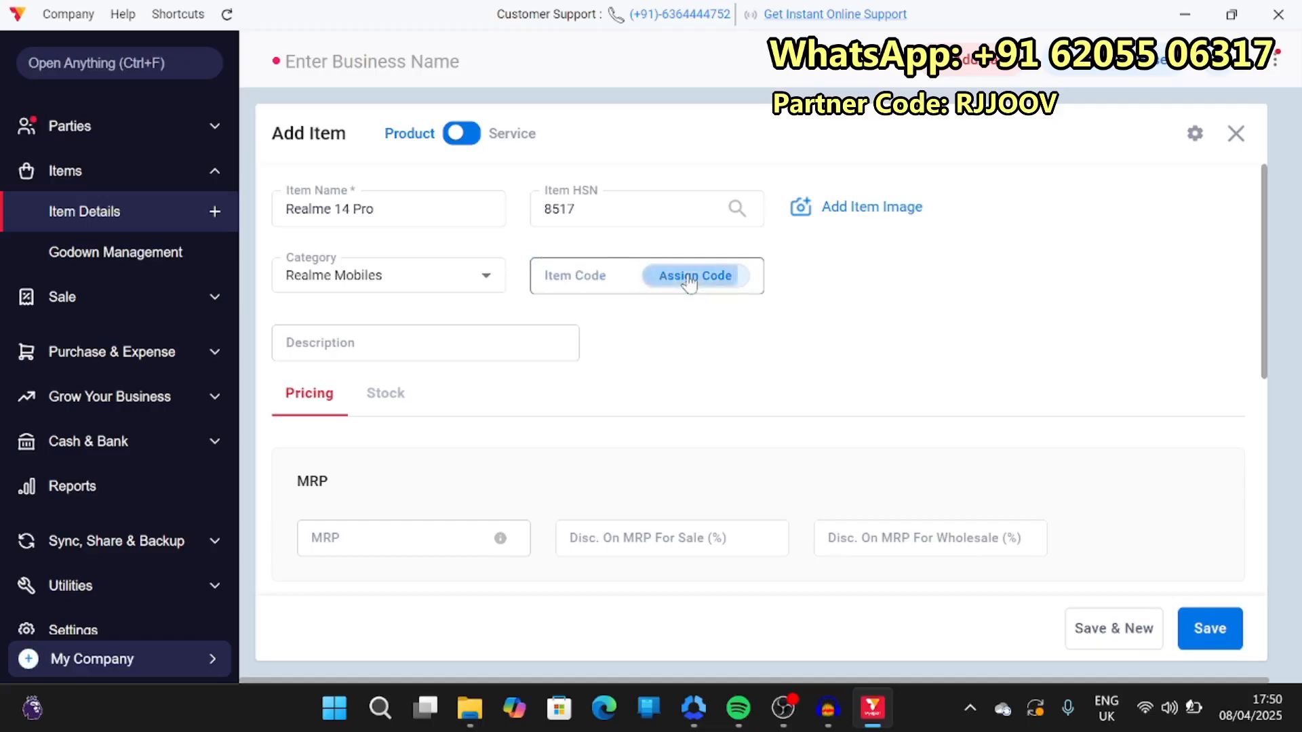
Enter the item description "1year warranty, with charger"
click(417, 343)
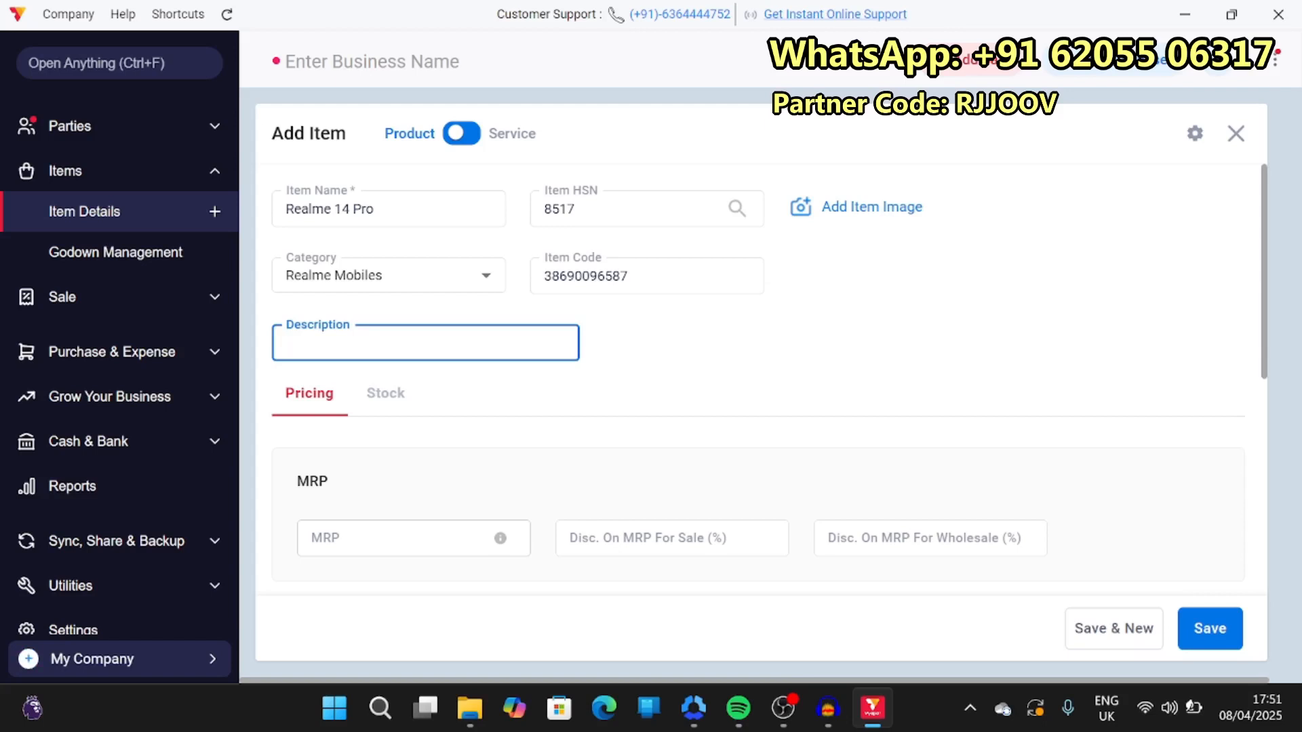
text(-)
text(!r)
text(year wa)
text(rran)
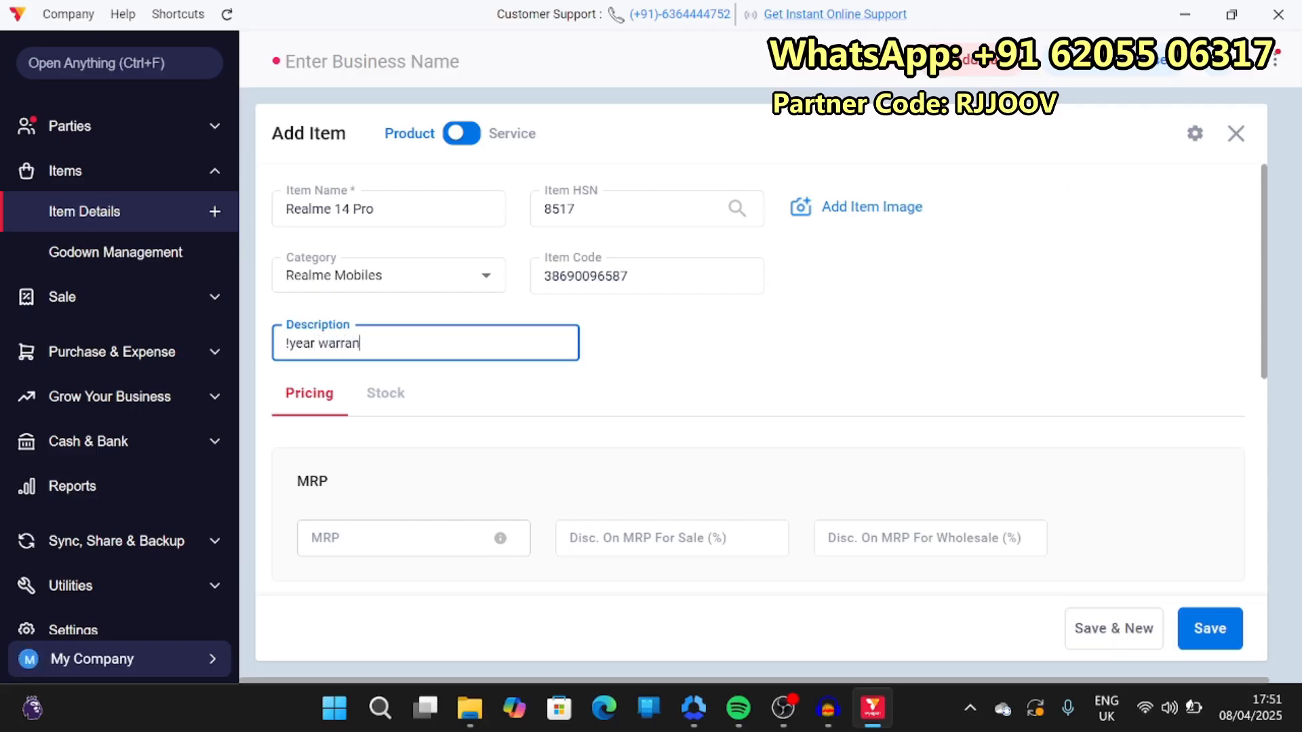
text(ty,wi)
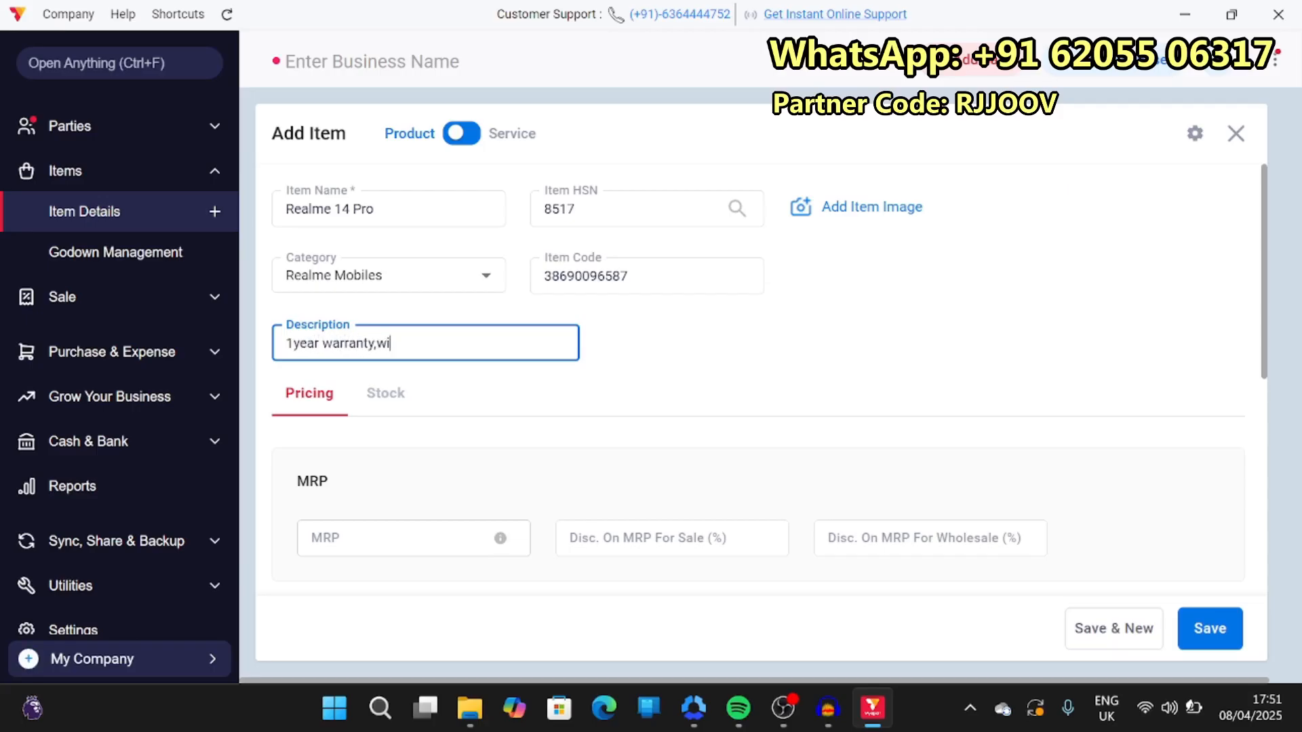
text(th charger)
scroll(499, 426, down, 2)
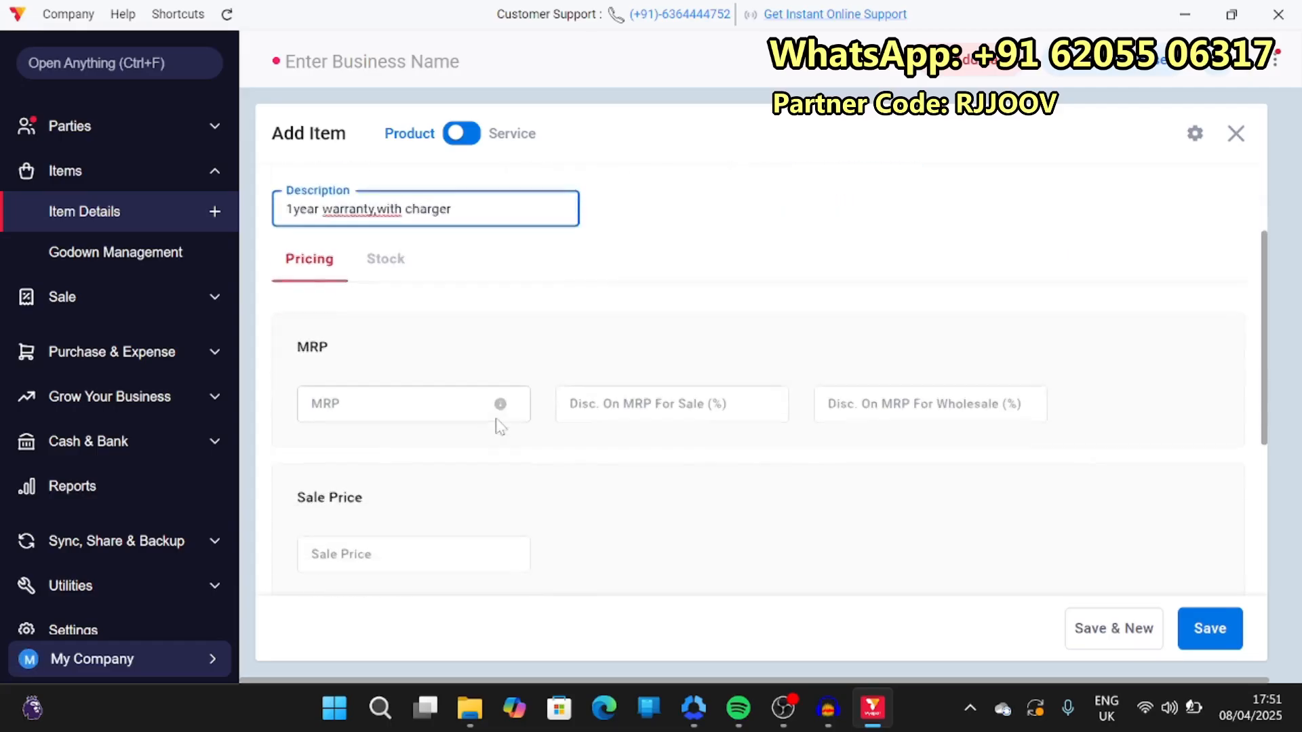
scroll(499, 426, up, 1)
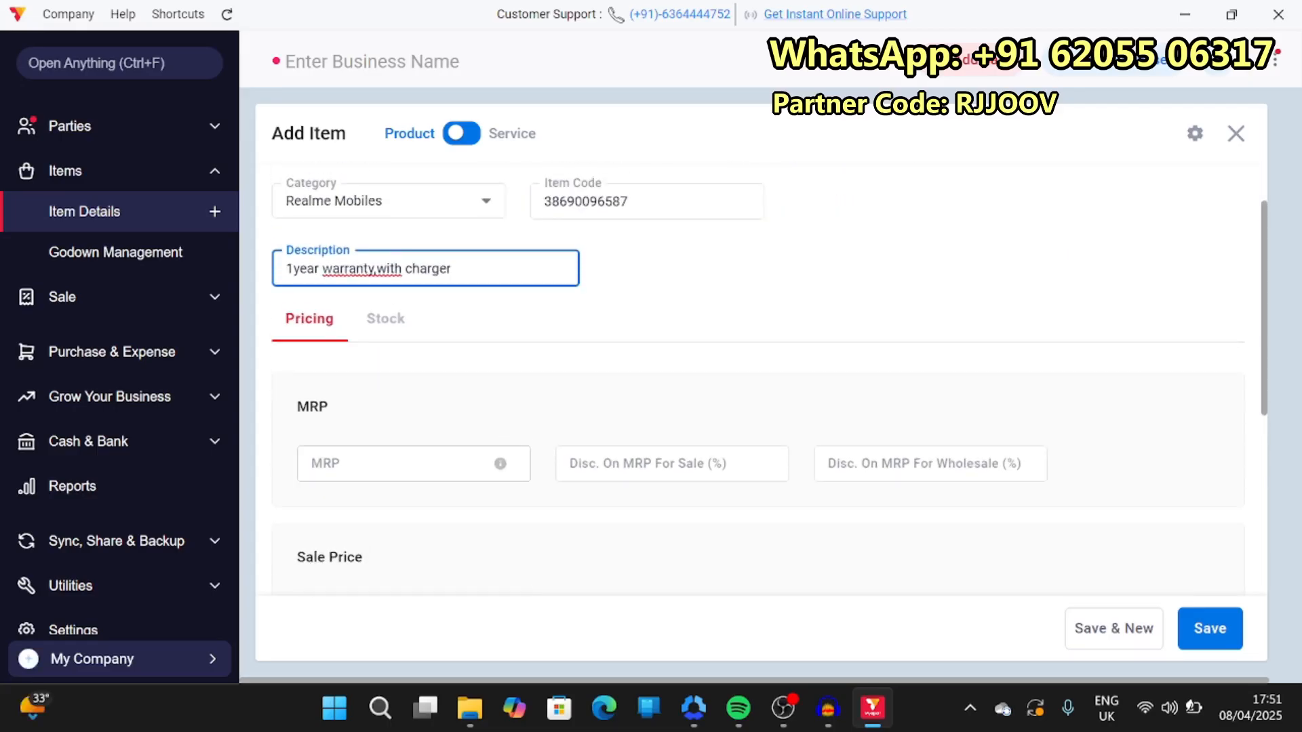
click(376, 269)
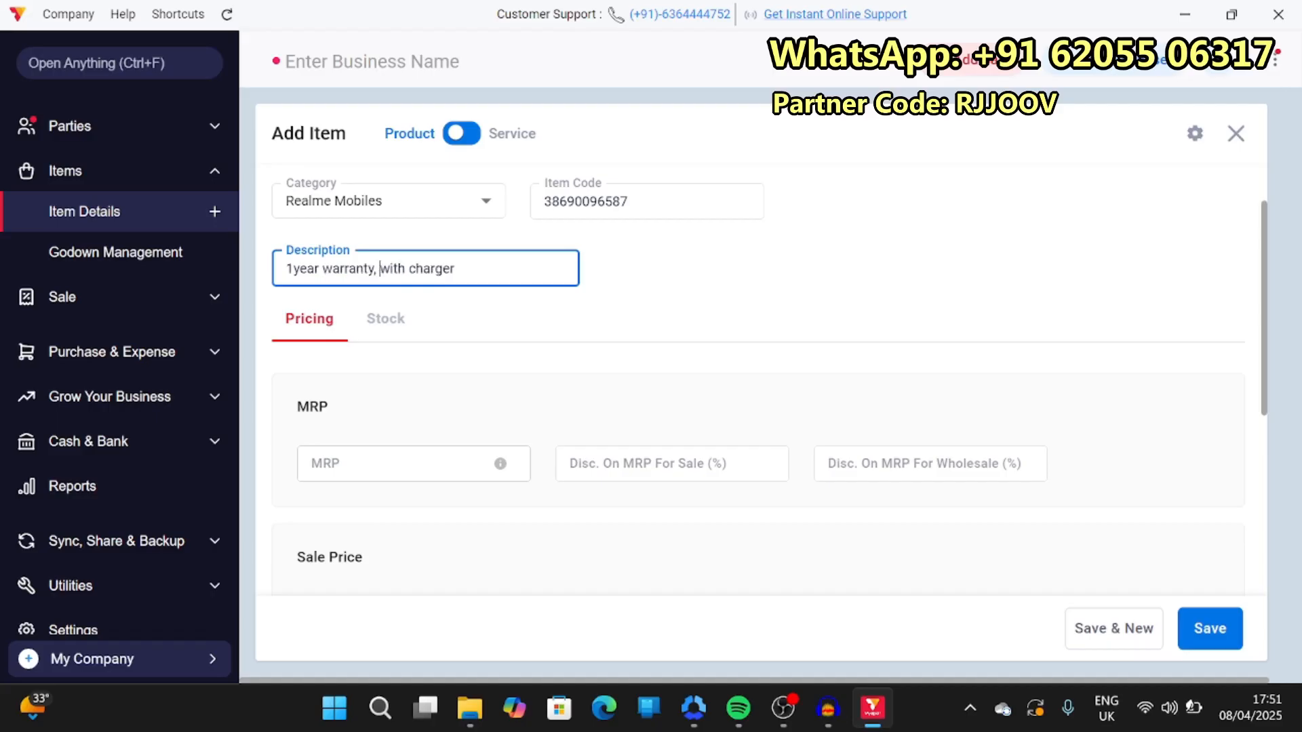
Set the item's MRP to 25000 with a 2% discount for sale and a 3% discount for wholesale
scroll(519, 306, down, 2)
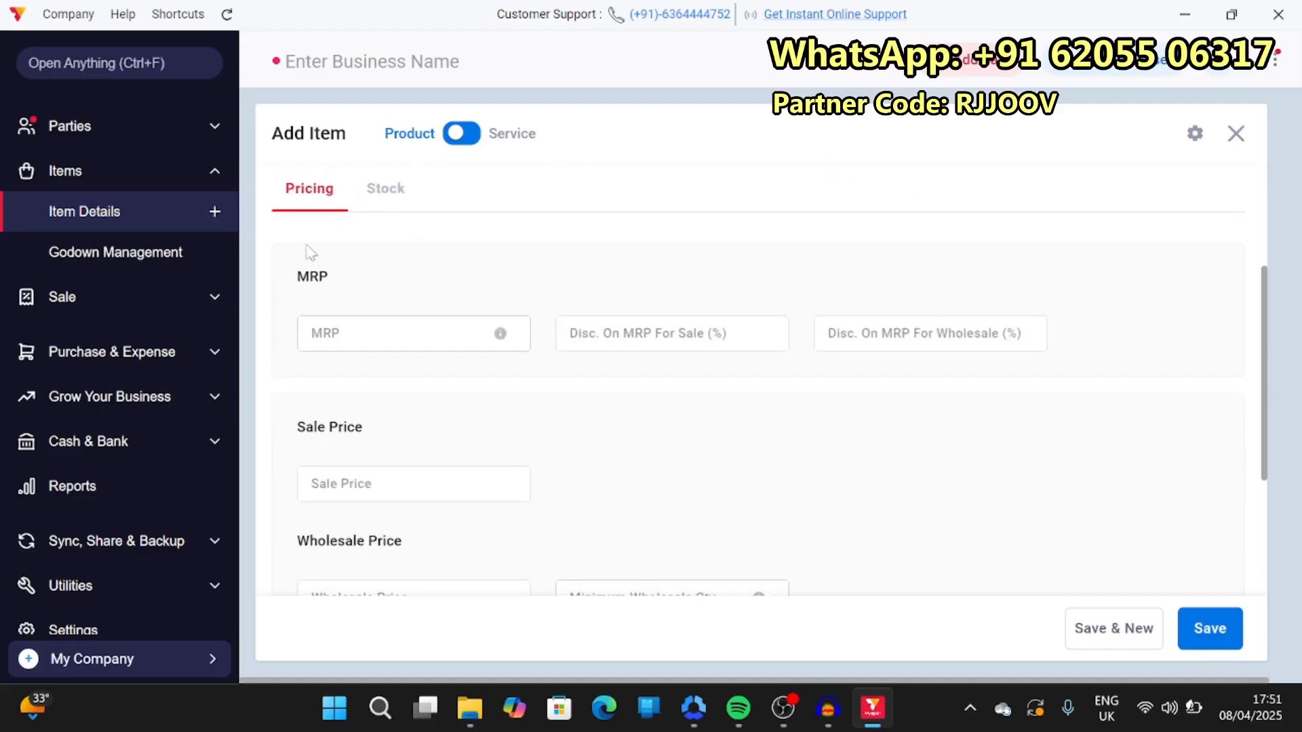
click(316, 326)
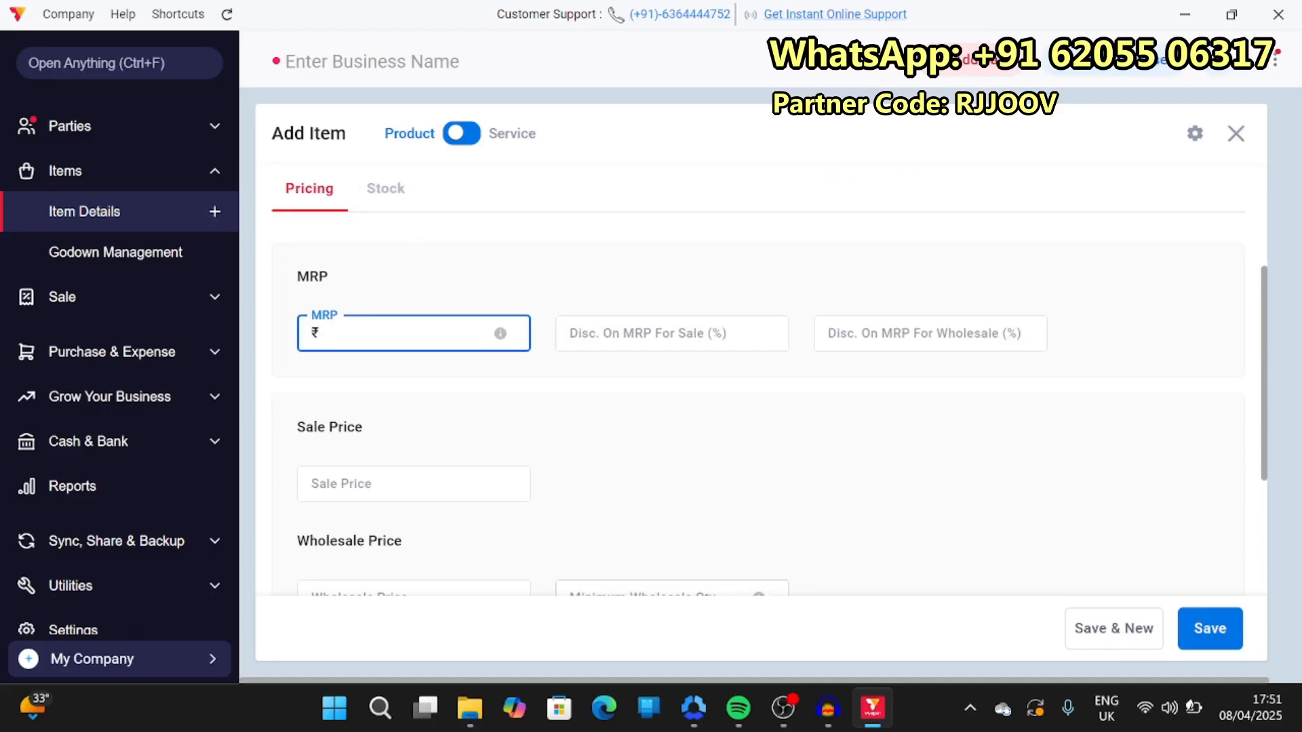
text(25000)
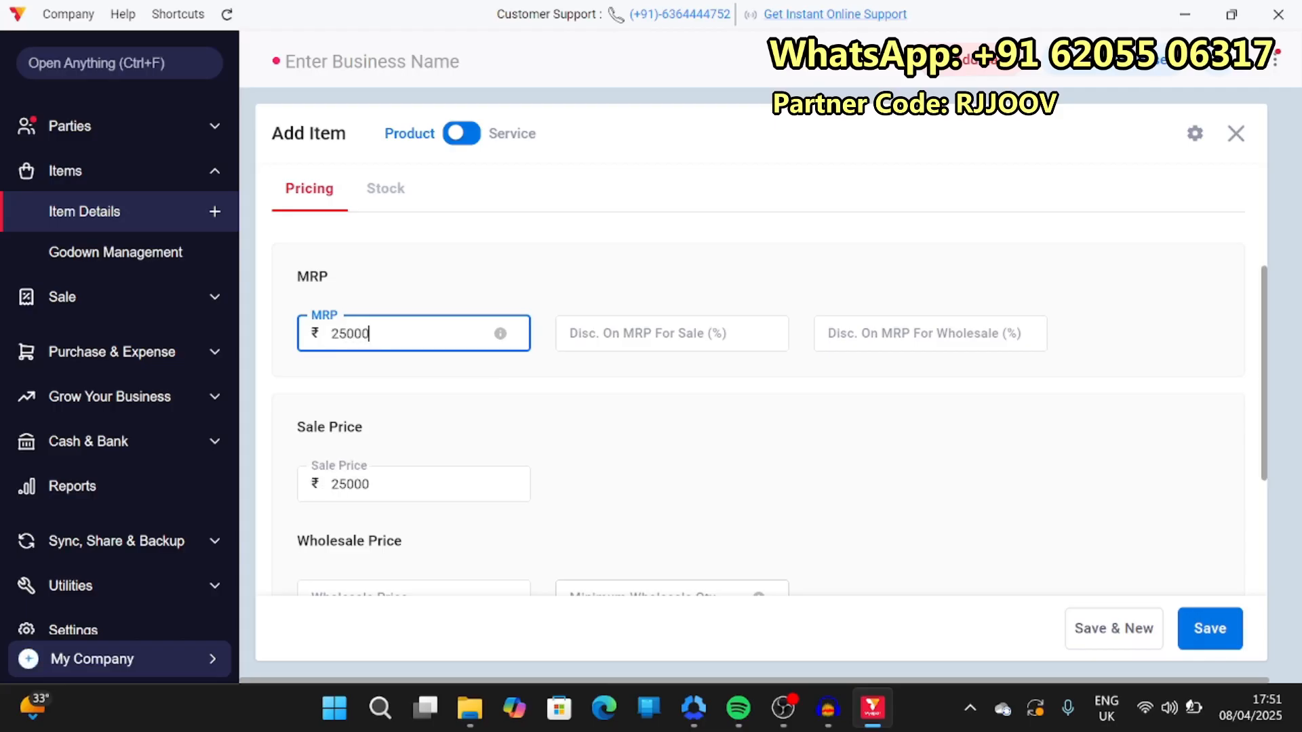
key(Tab)
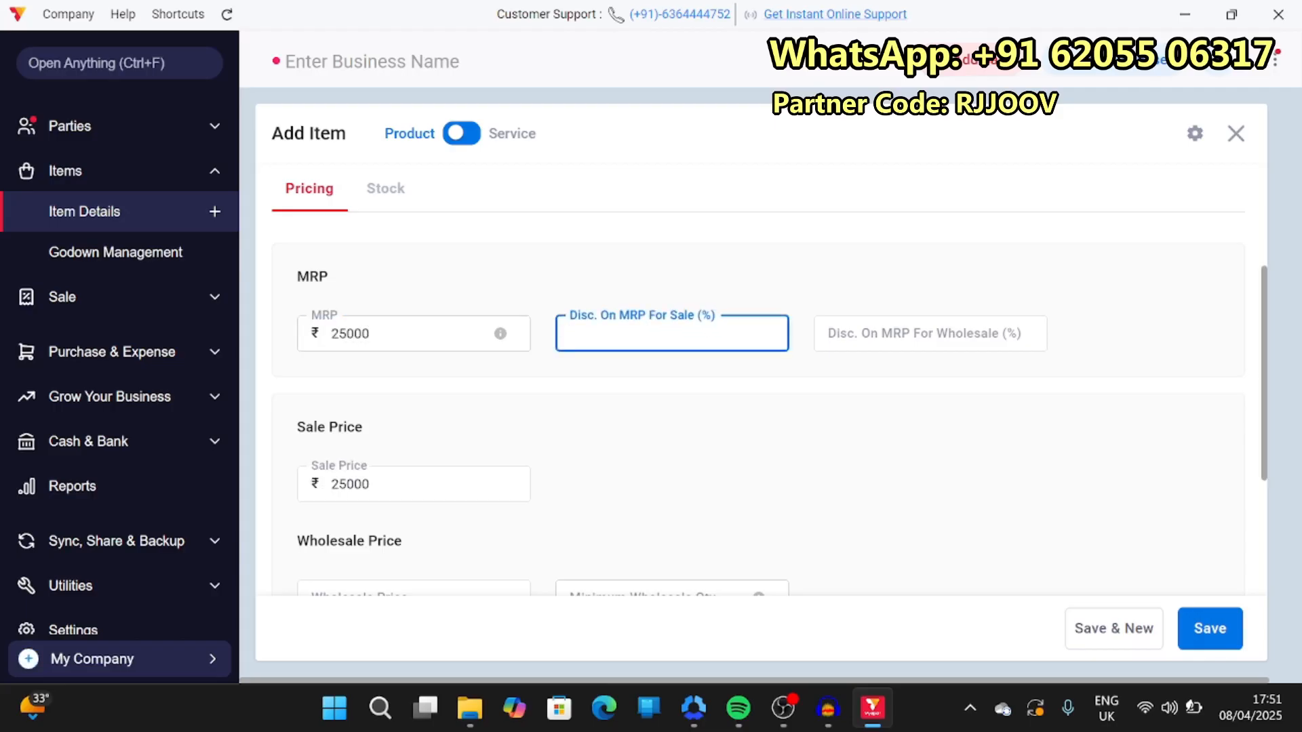
text(2)
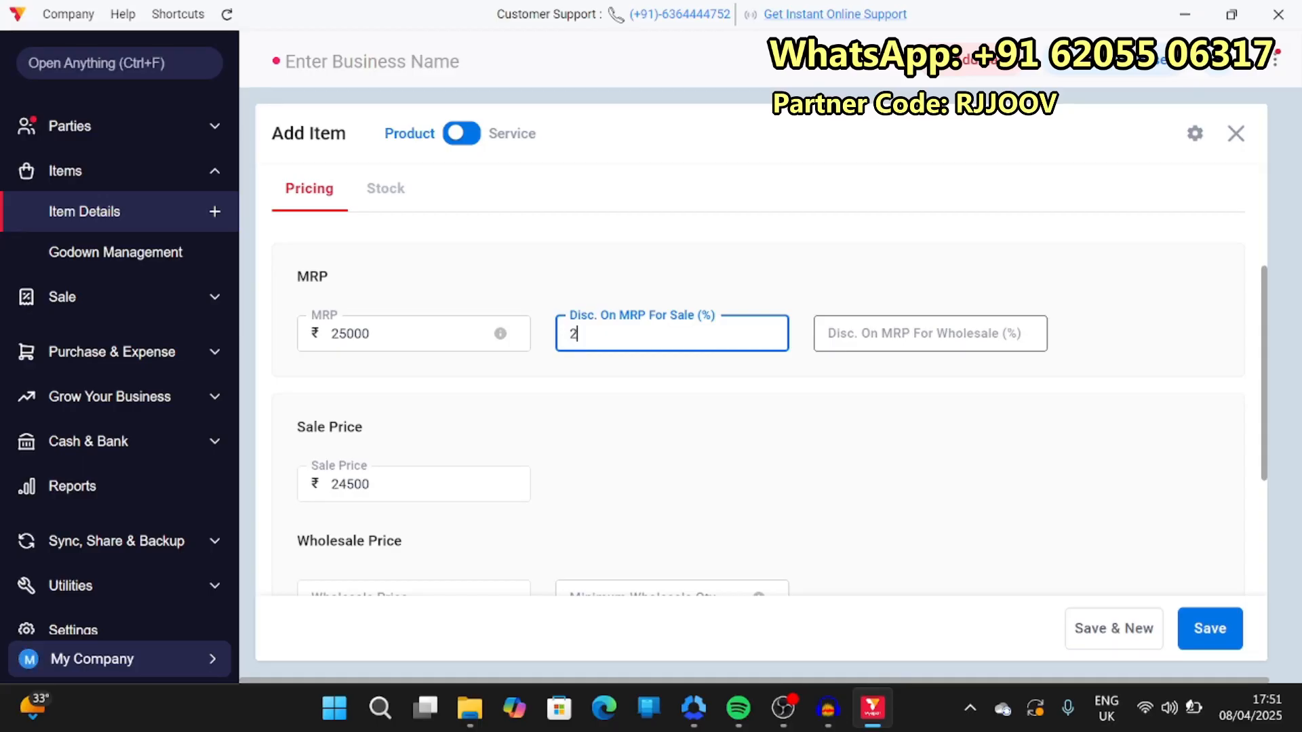
scroll(797, 418, down, 2)
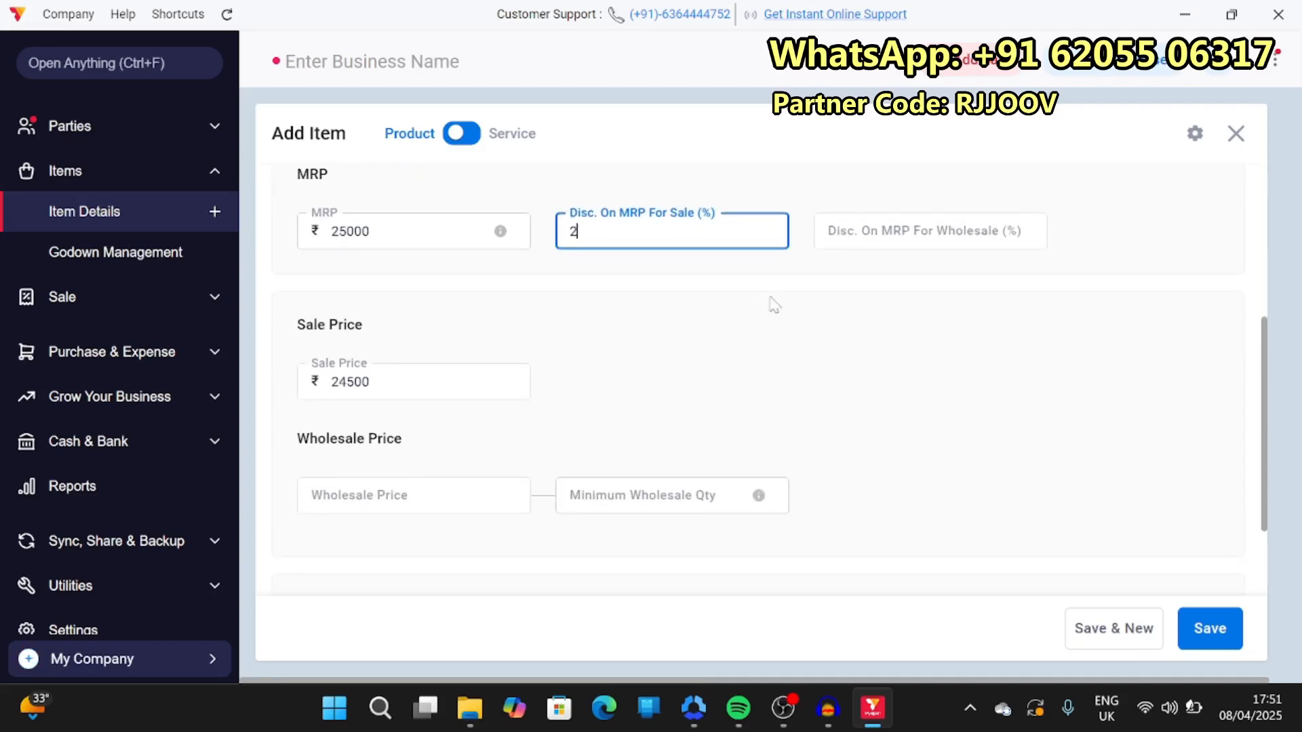
key(Tab)
text(3)
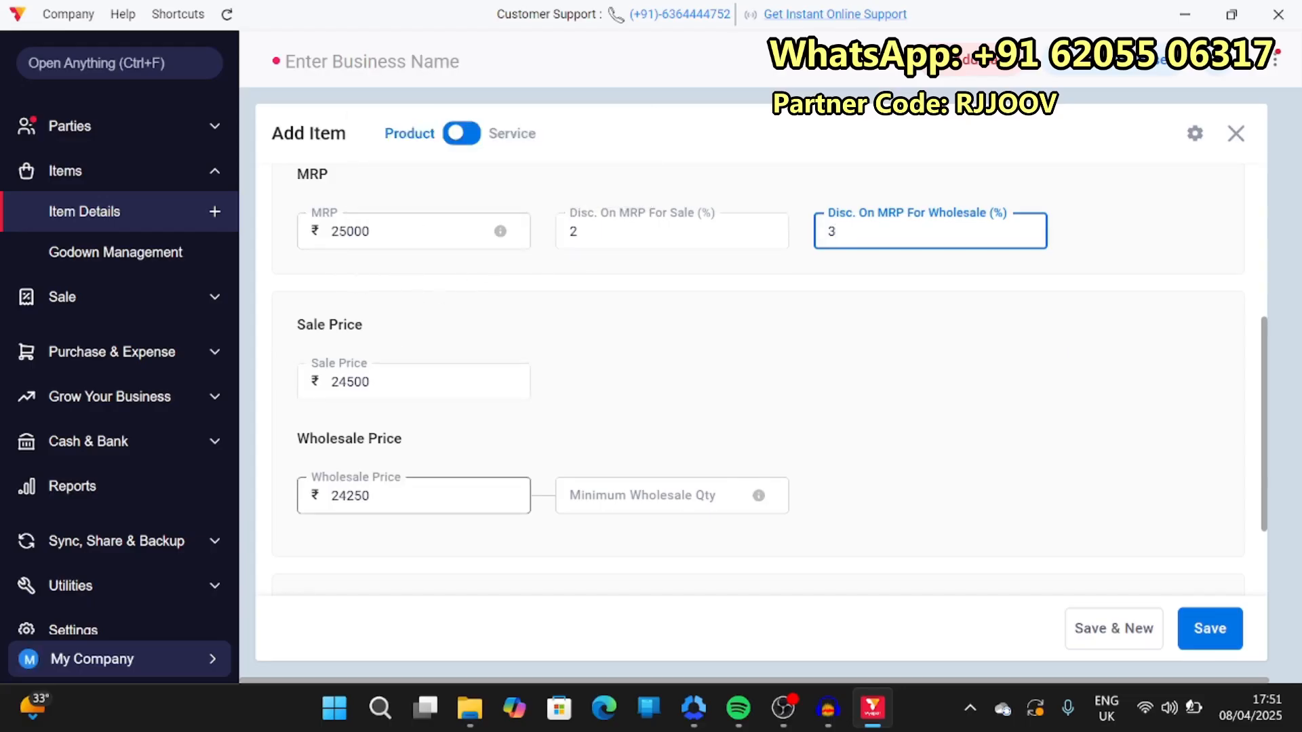
Set the minimum wholesale quantity to 10 and the purchase price to 23000
scroll(448, 465, down, 2)
click(644, 366)
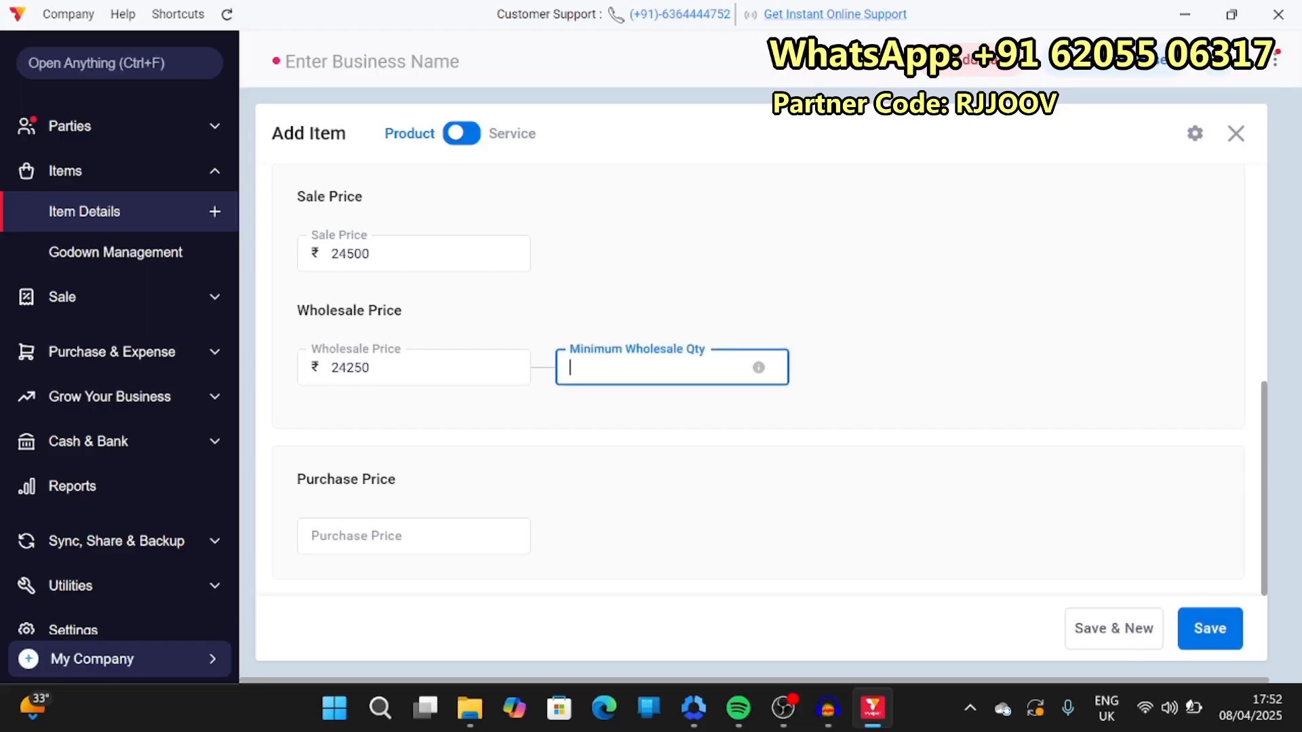
text(10)
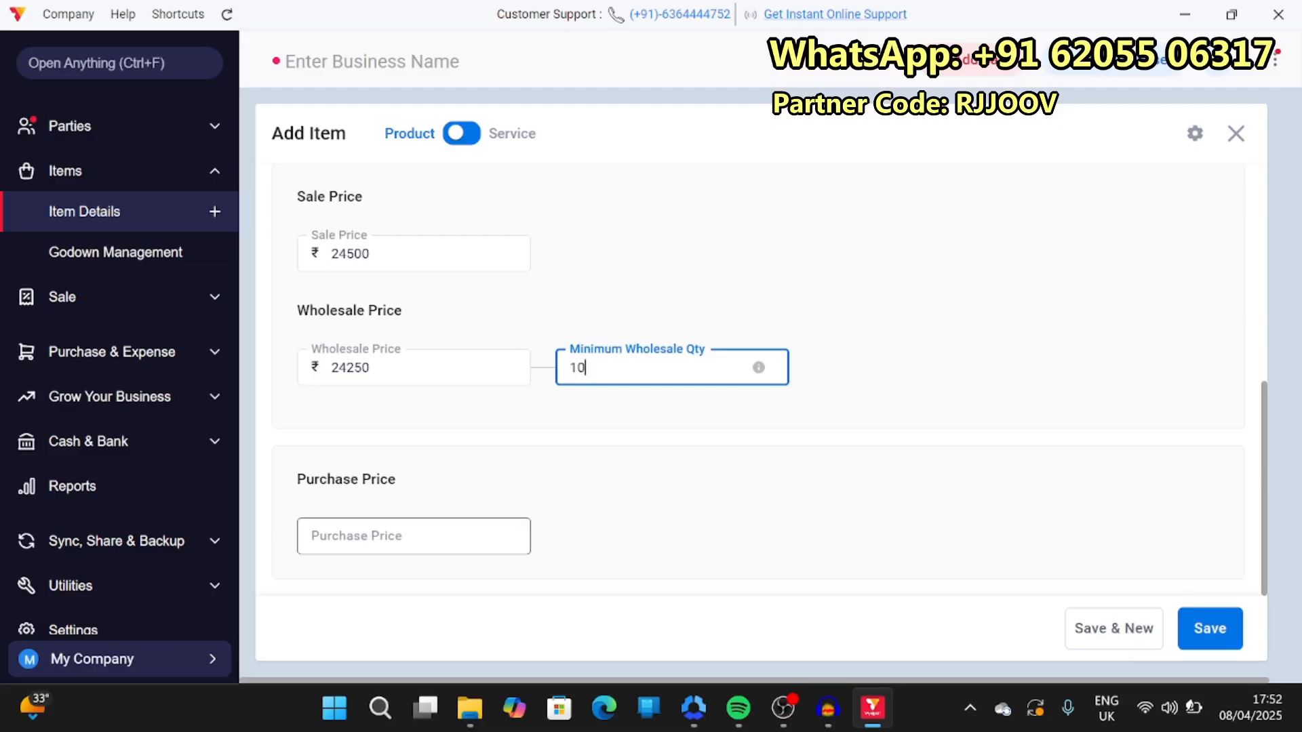
click(413, 537)
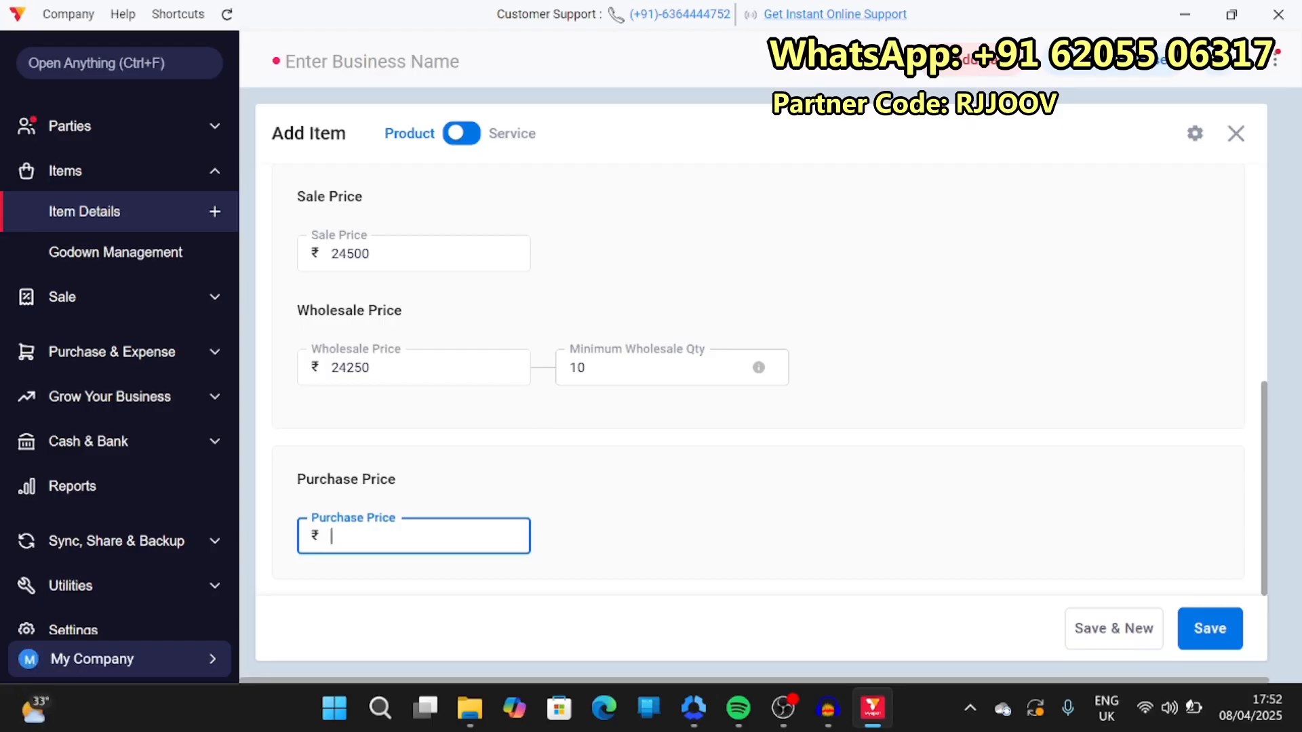
text(23000)
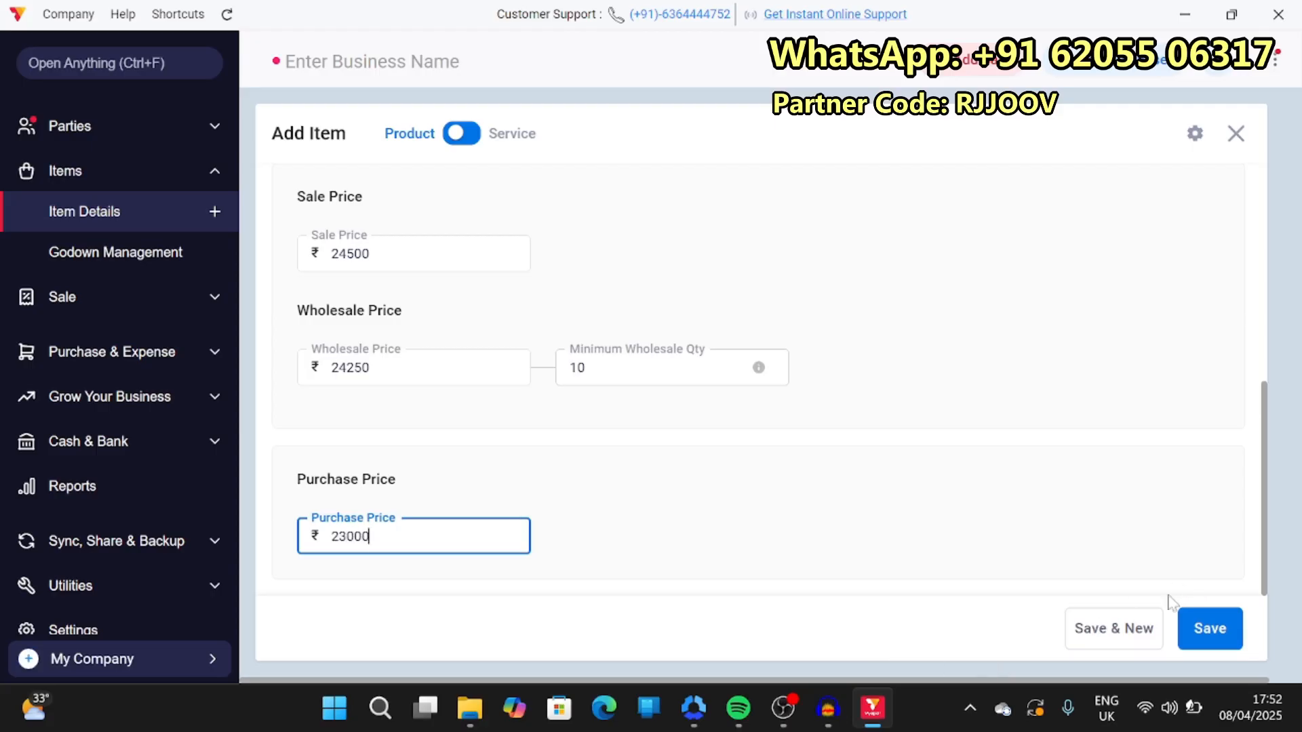
Display the item's stock details, then review the serial and batch tracking fields in the item settings and save them
scroll(698, 420, up, 10)
click(387, 337)
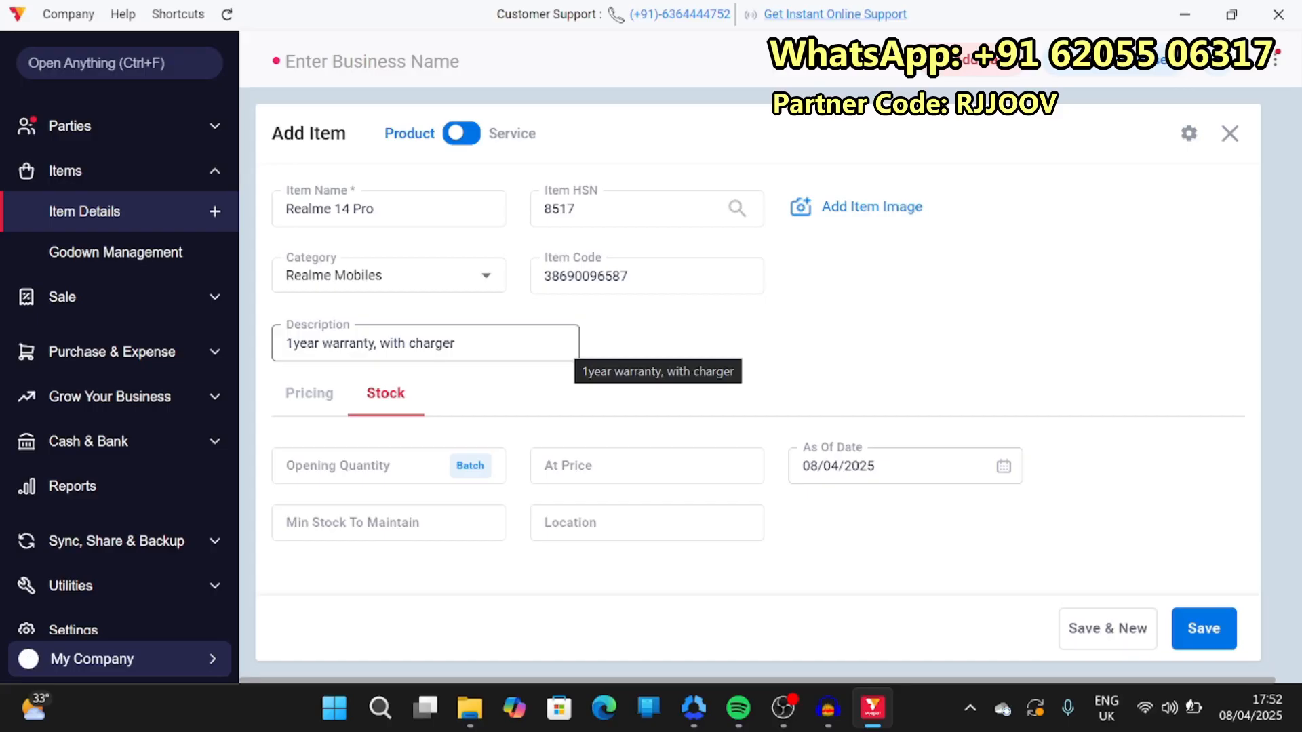
click(1188, 134)
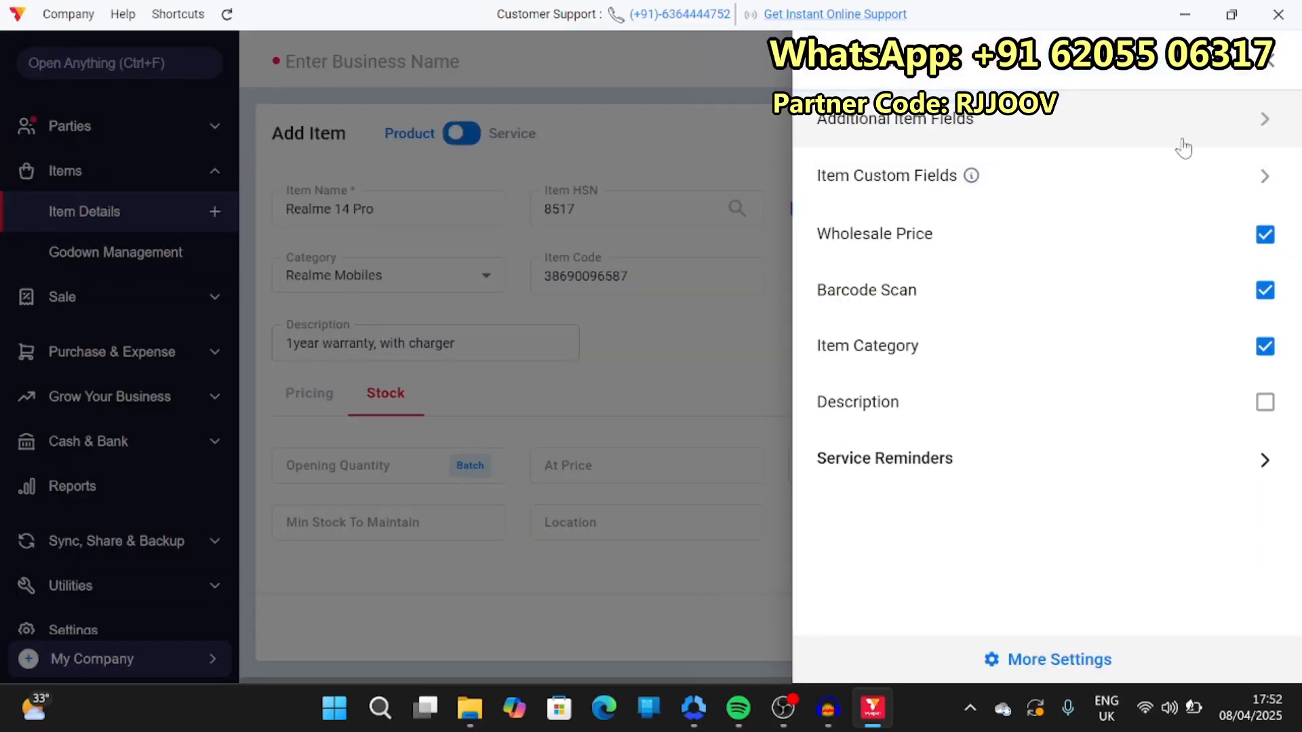
click(995, 125)
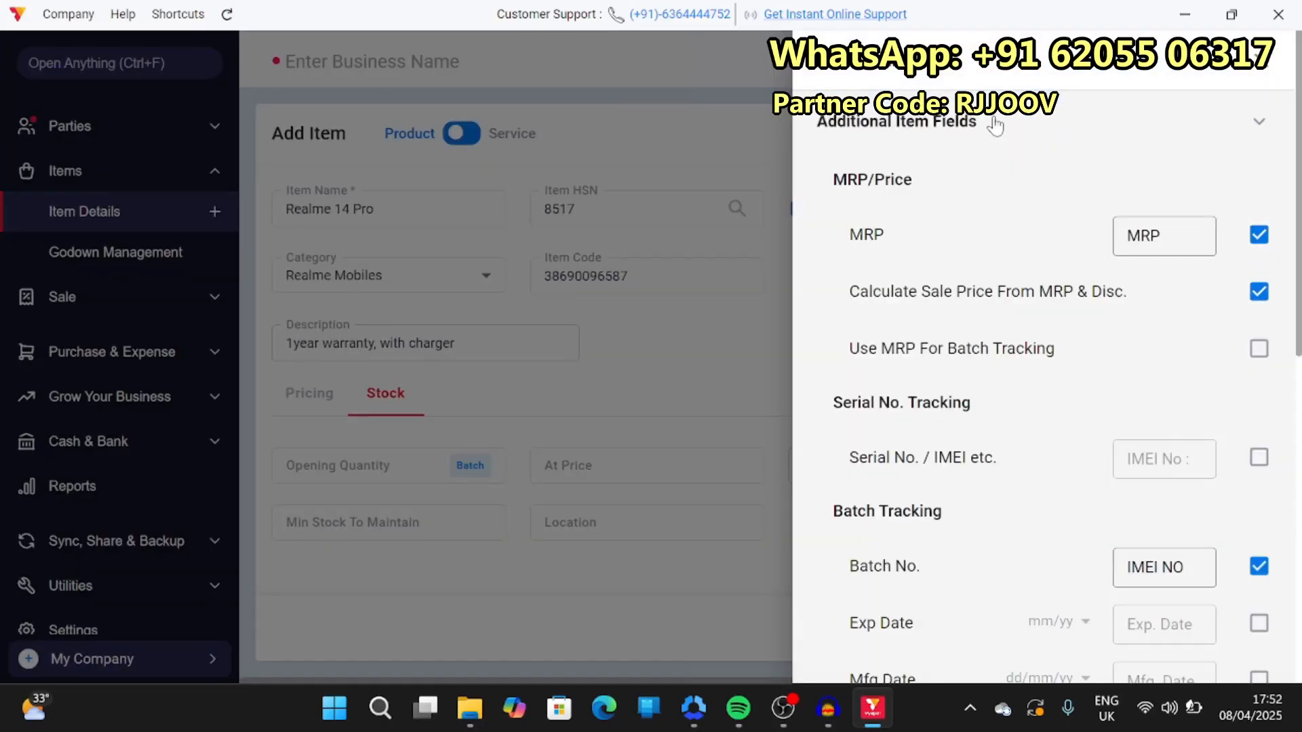
scroll(976, 482, down, 3)
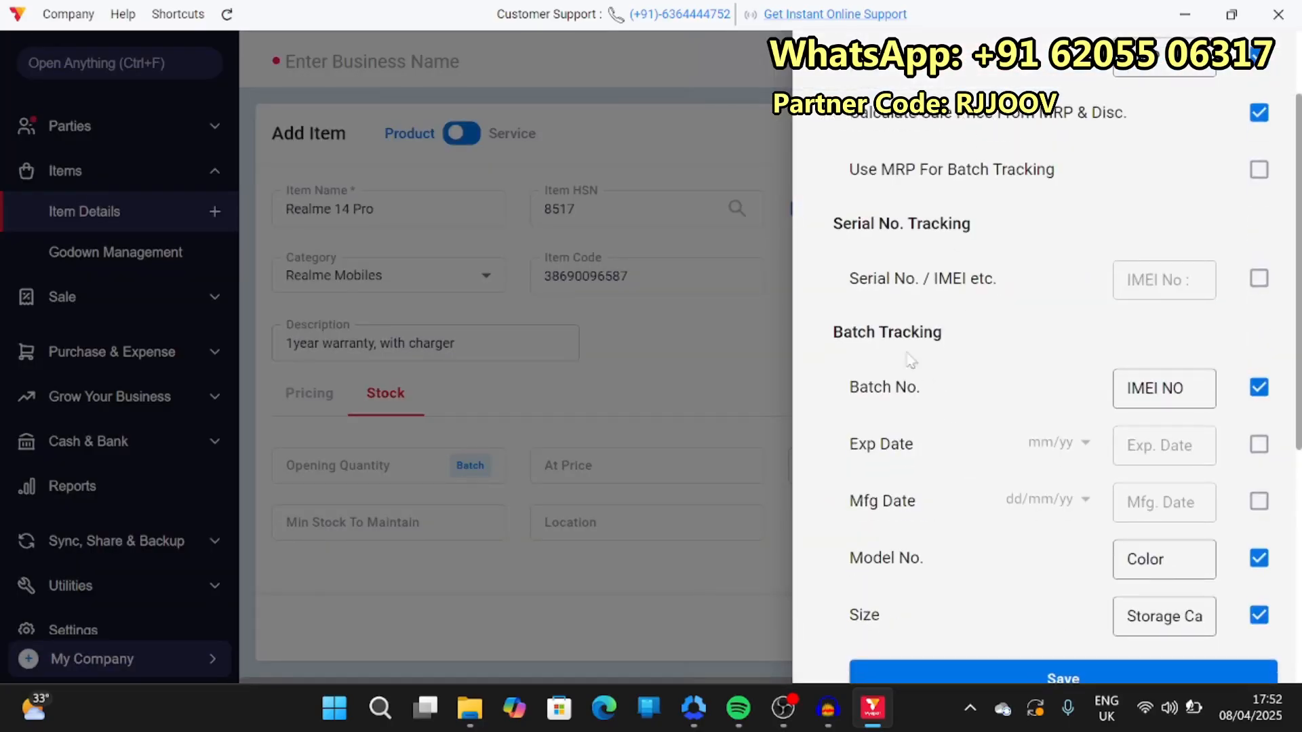
scroll(999, 488, down, 3)
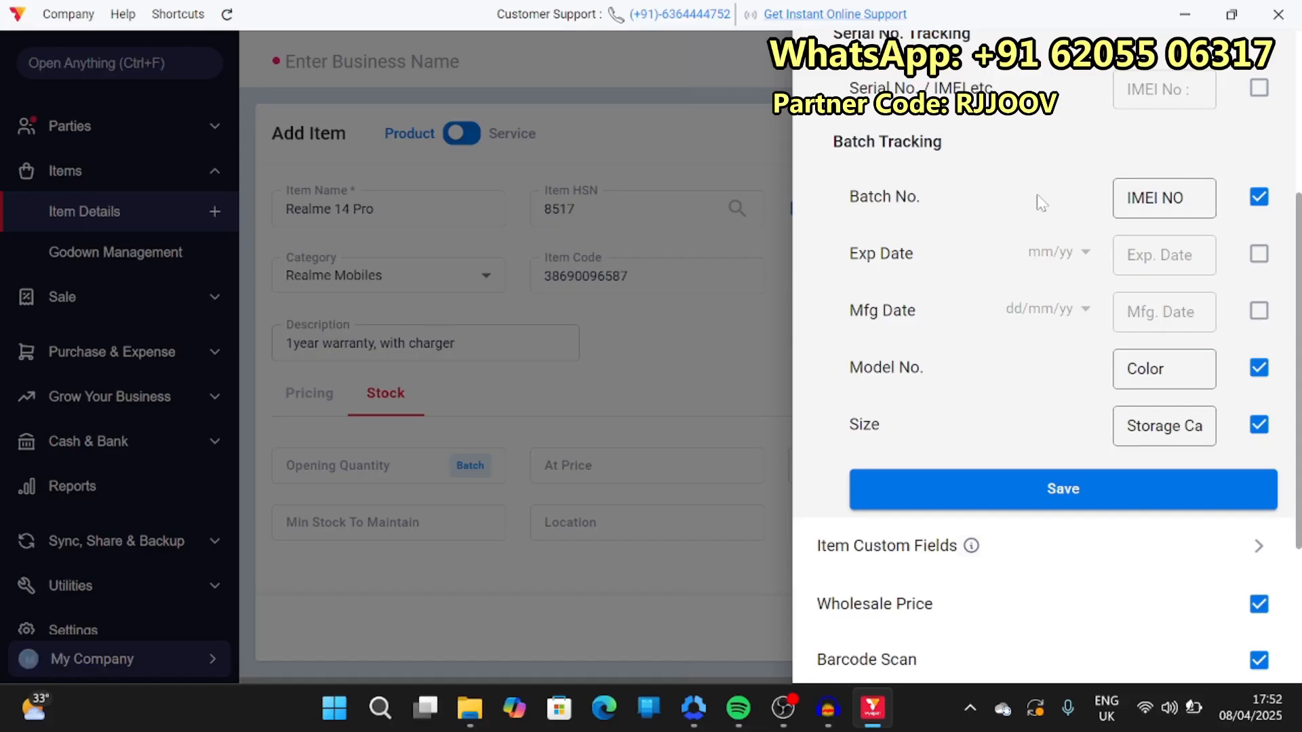
scroll(1037, 203, up, 5)
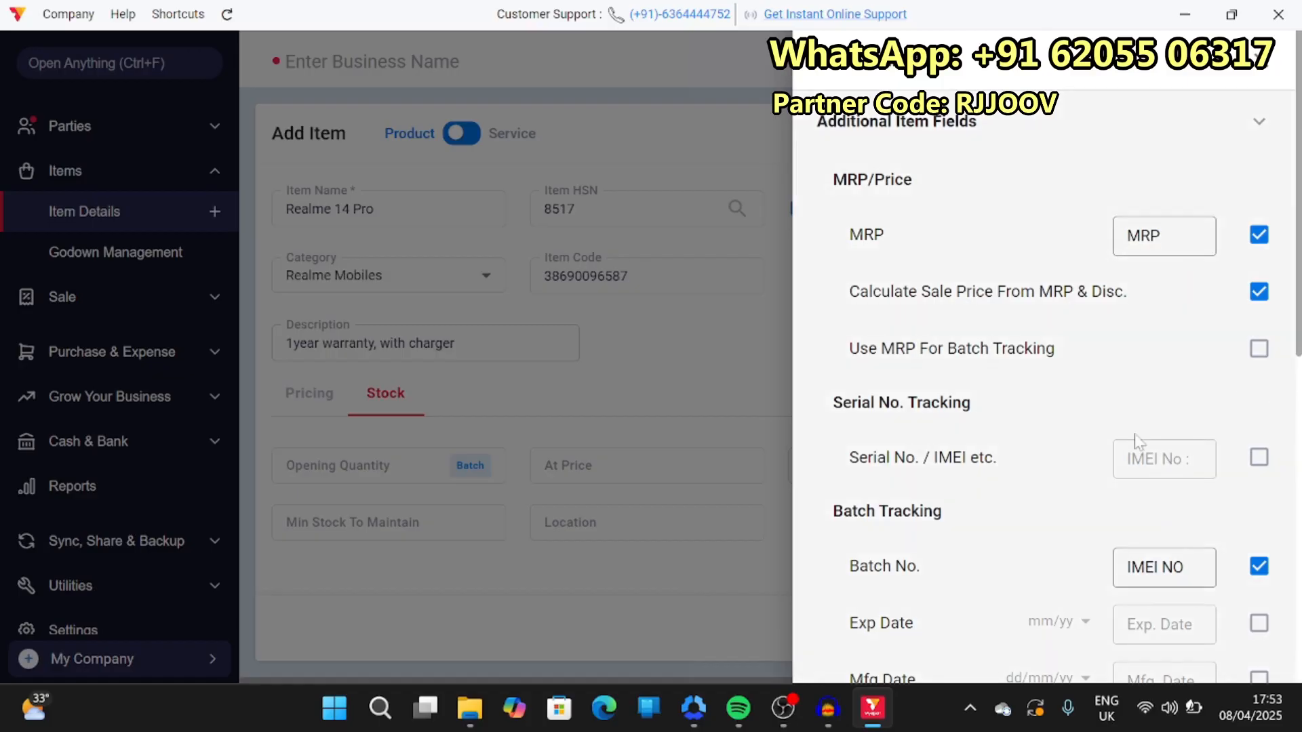
scroll(1134, 441, down, 5)
click(1053, 224)
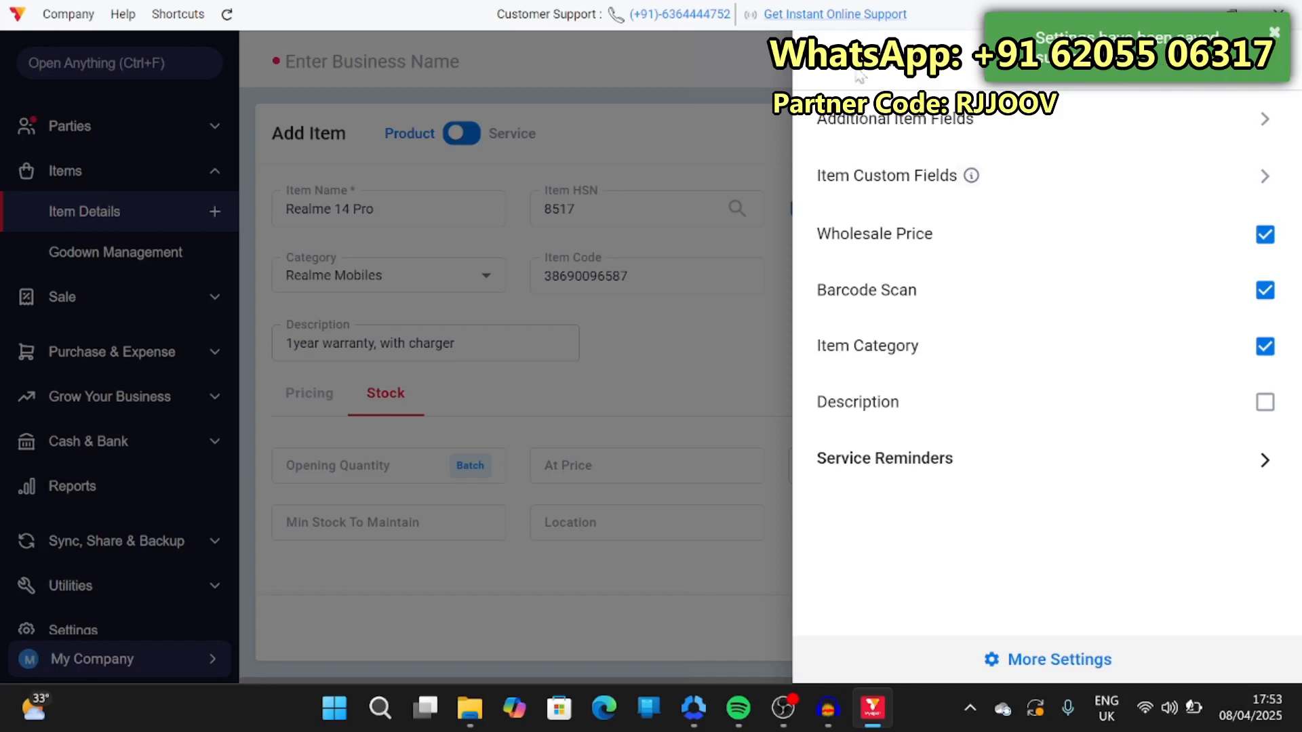
click(720, 212)
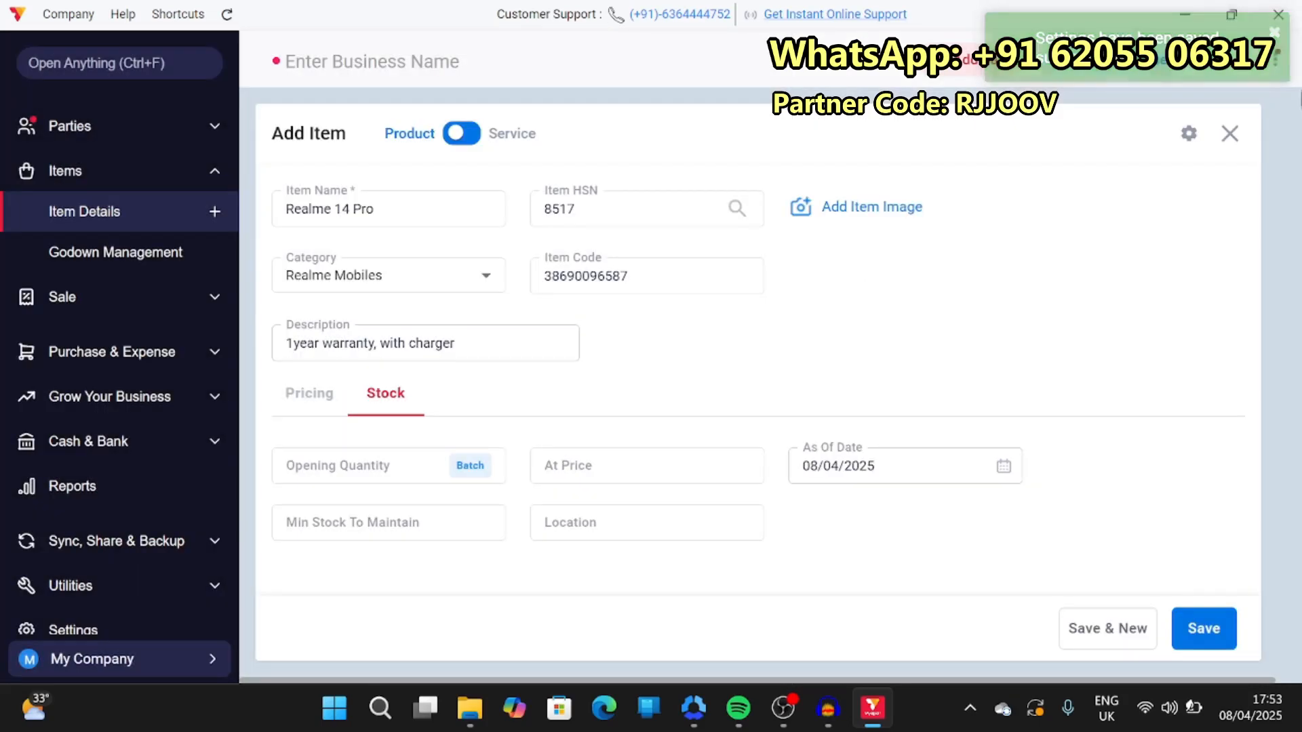
Add a stock batch with IMEI number 12345, color Jaipur pink, storage capacity "8GB RAM ,128GB ROM" and opening quantity 20
click(469, 466)
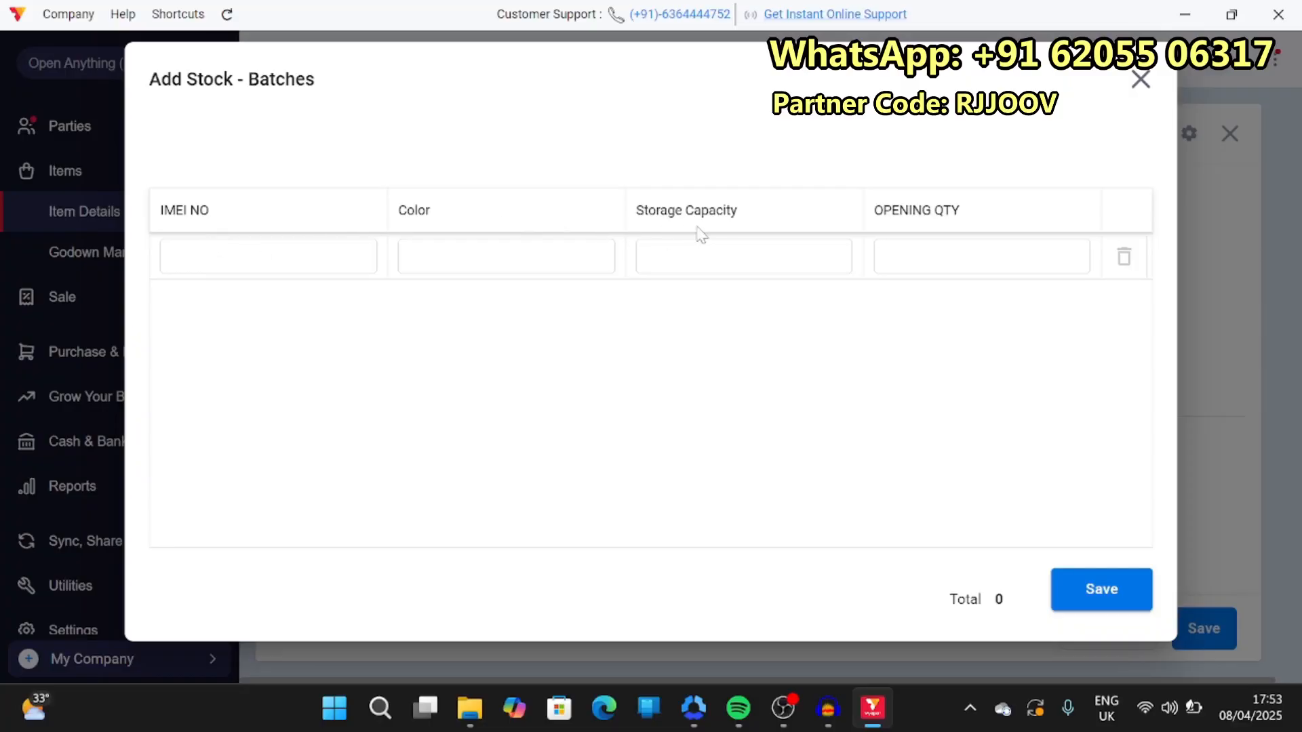
click(227, 256)
text(12345)
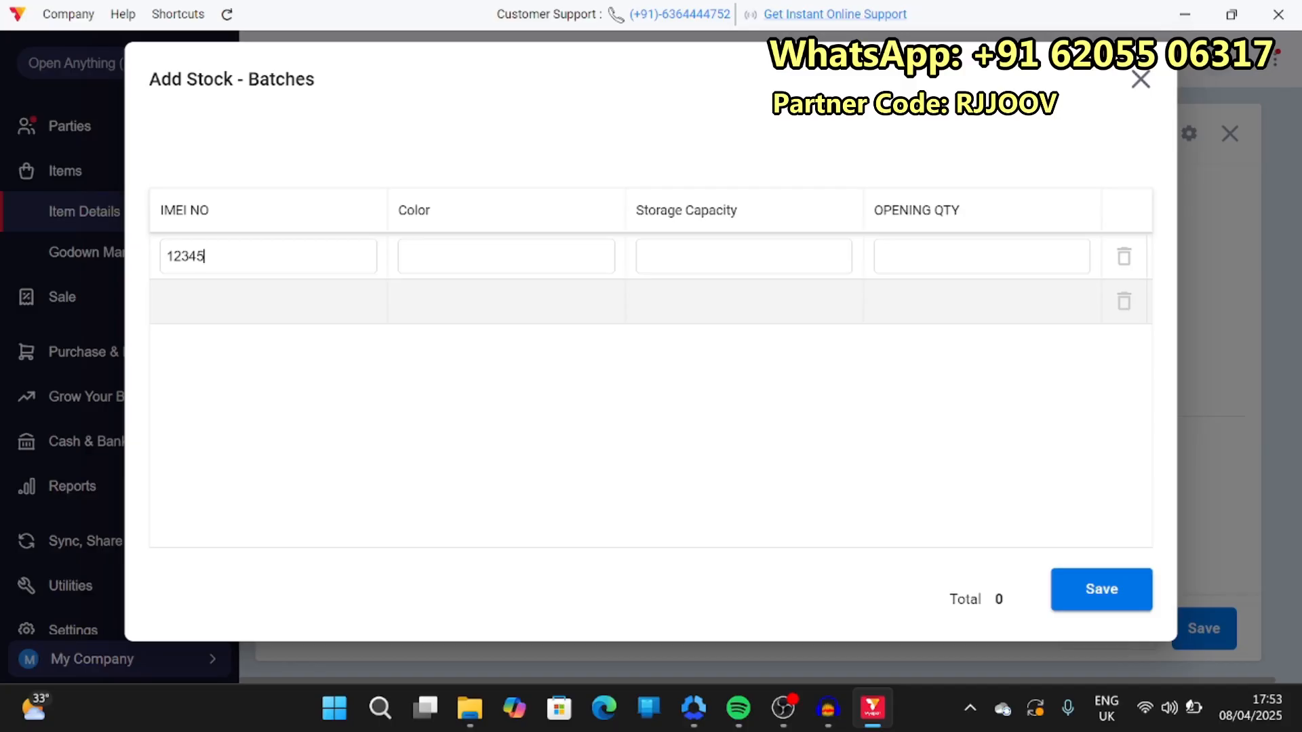
click(461, 256)
text(Jaipur pink)
key(Tab)
text(8GB )
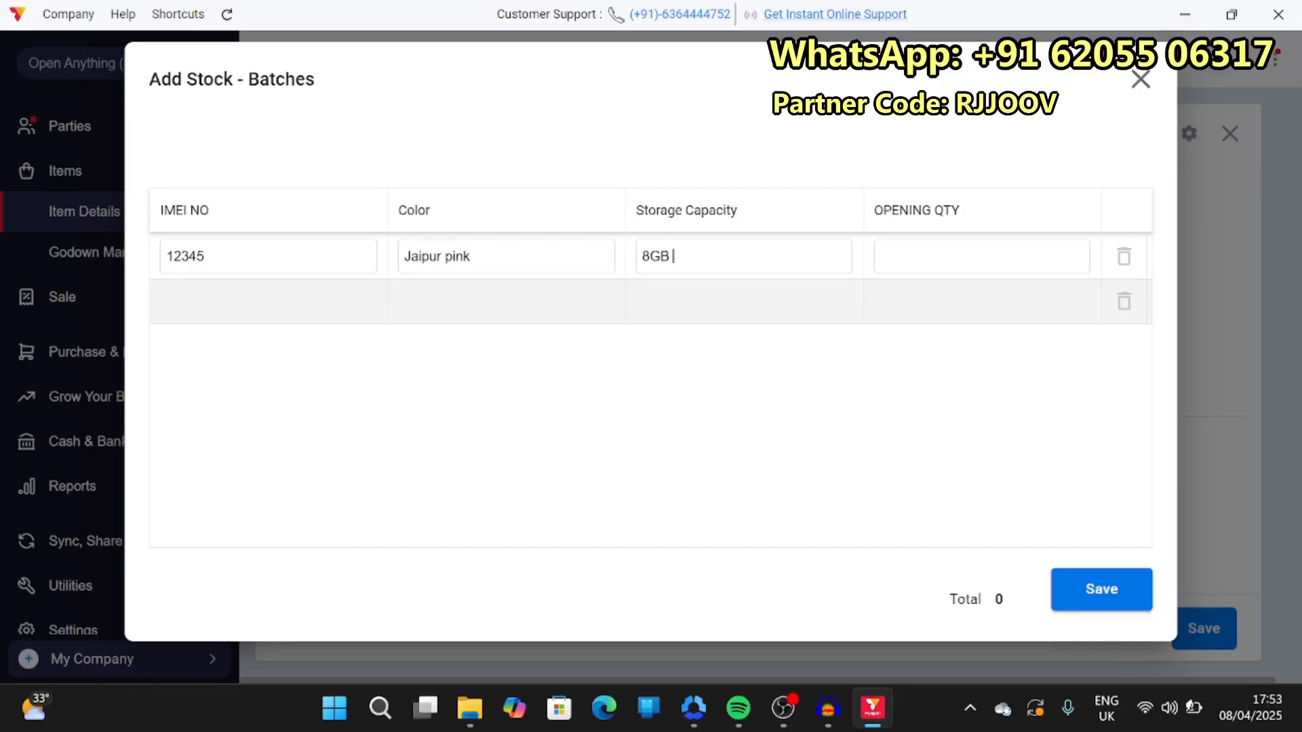
text(RAM ,128GB ROM)
key(Tab)
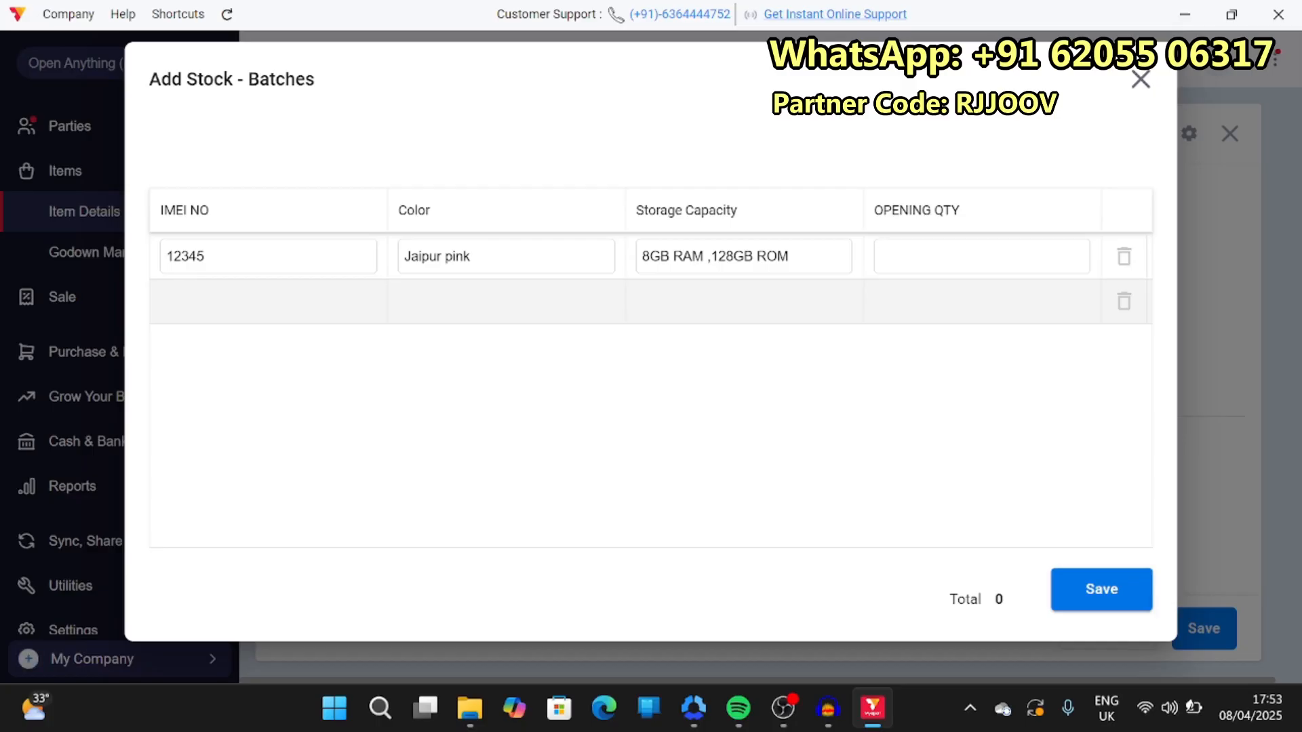
text(20)
Add a second batch with IMEI number 34567, color Crystel Green, storage "8GB RAM ,128GB ROM" and opening quantity 20, and save the batches
click(252, 300)
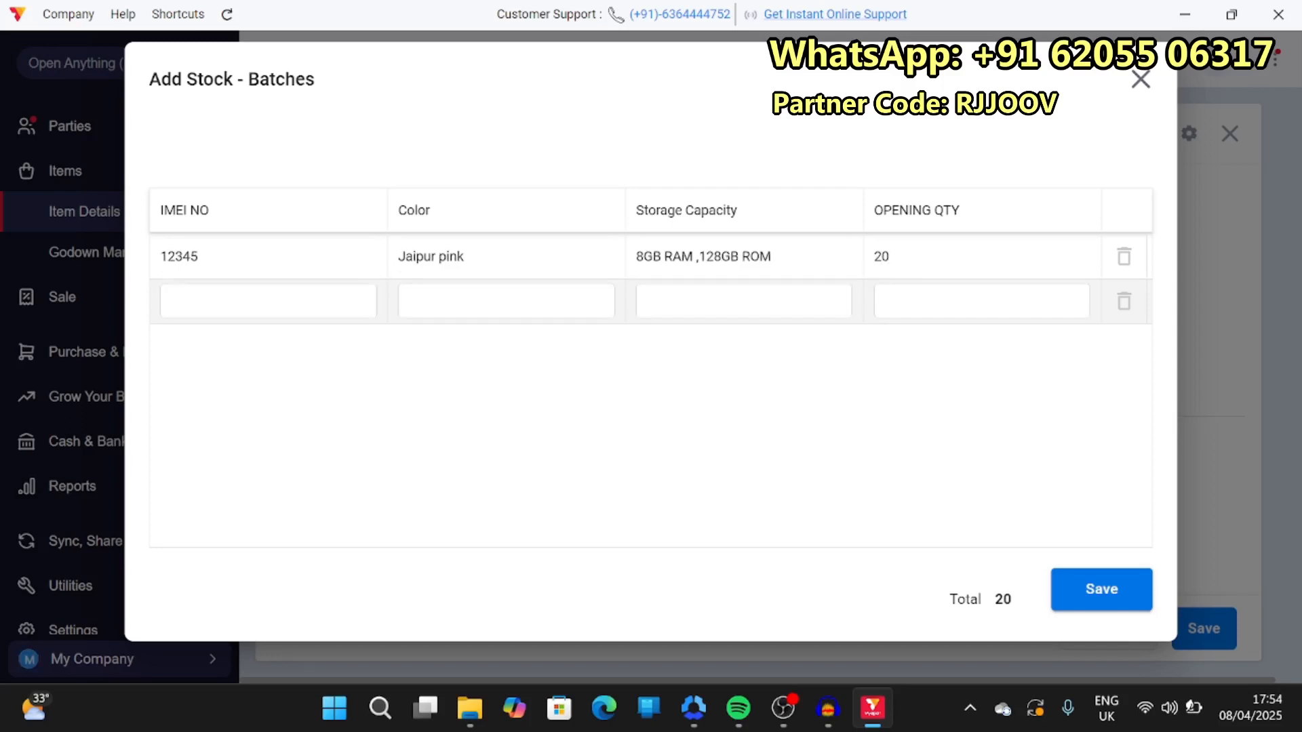
text(34567)
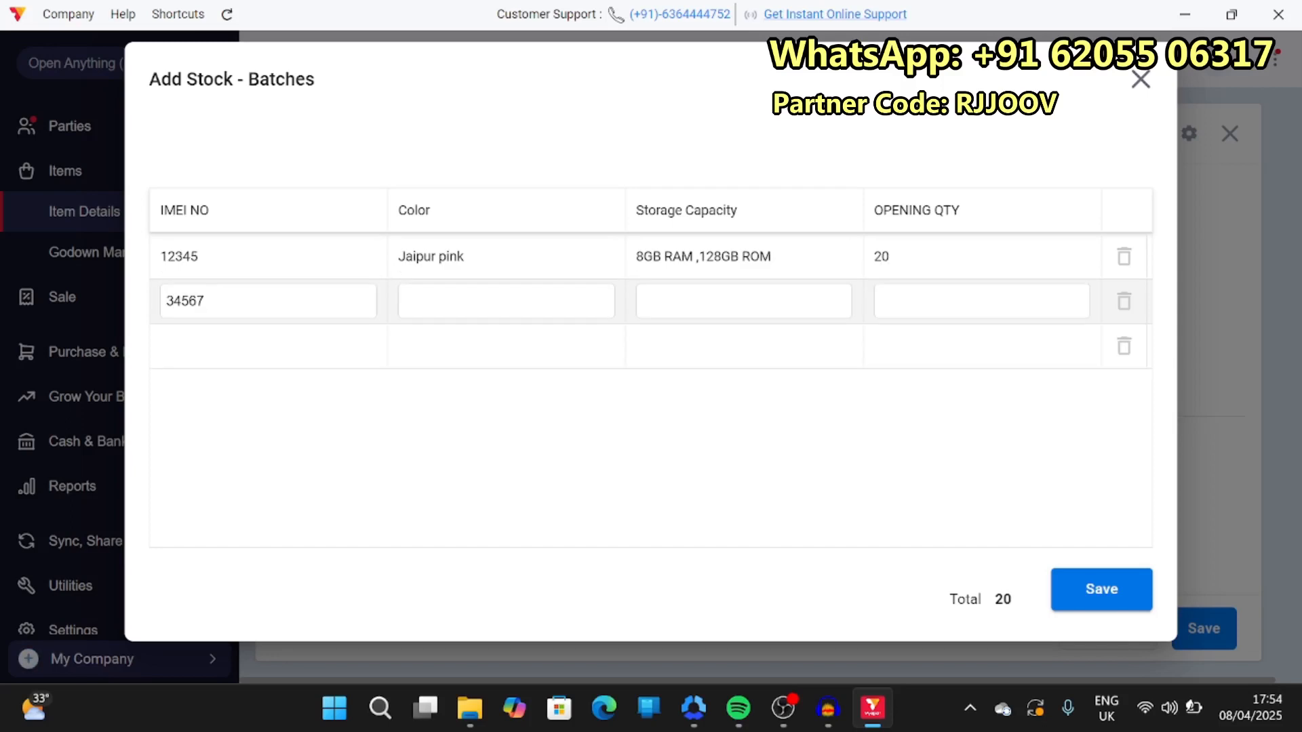
key(Tab)
text(cRYSTE)
key(Tab)
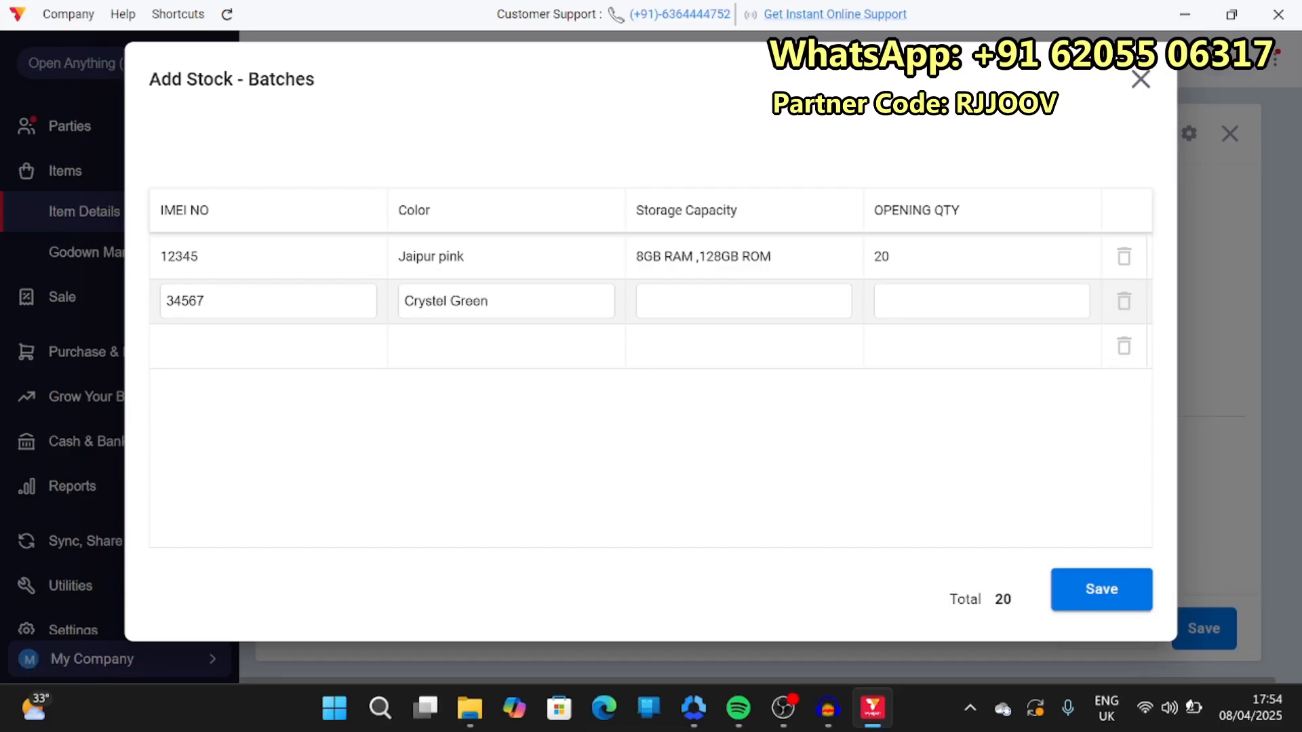
text(8GB RAM)
text(2)
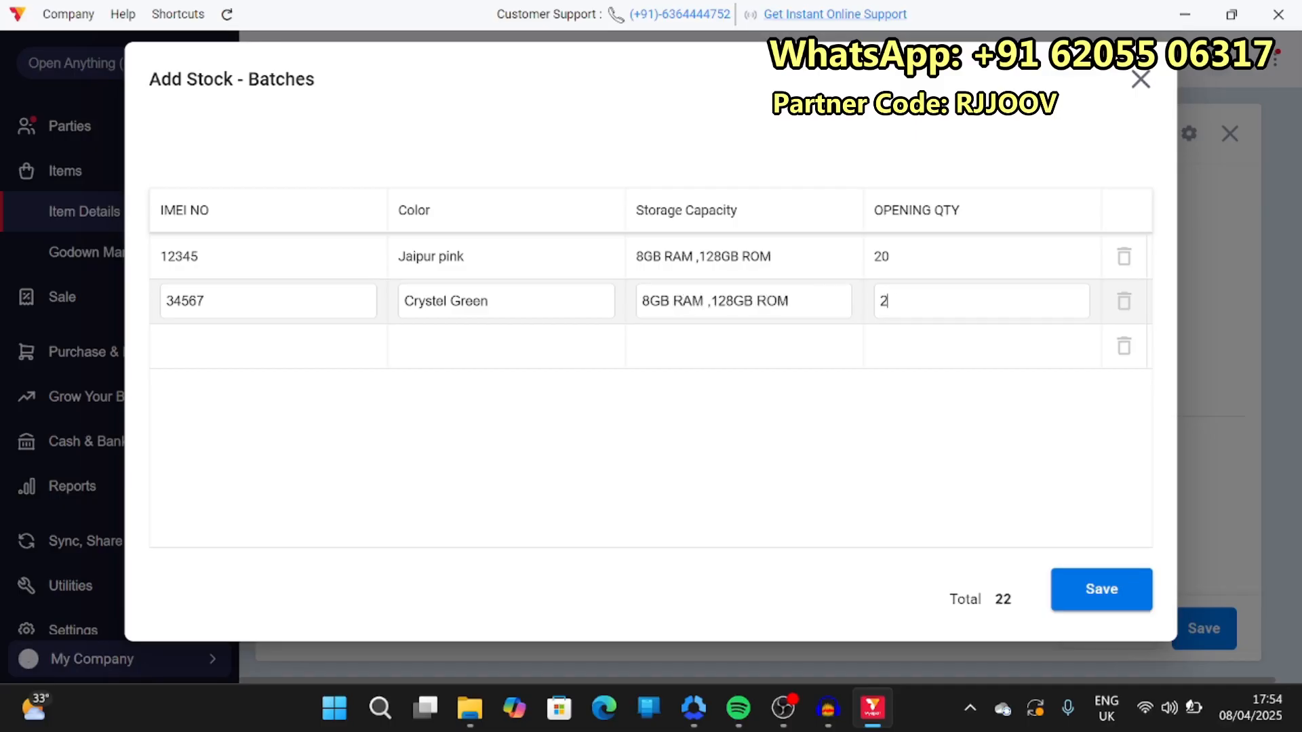
text(0)
click(1100, 587)
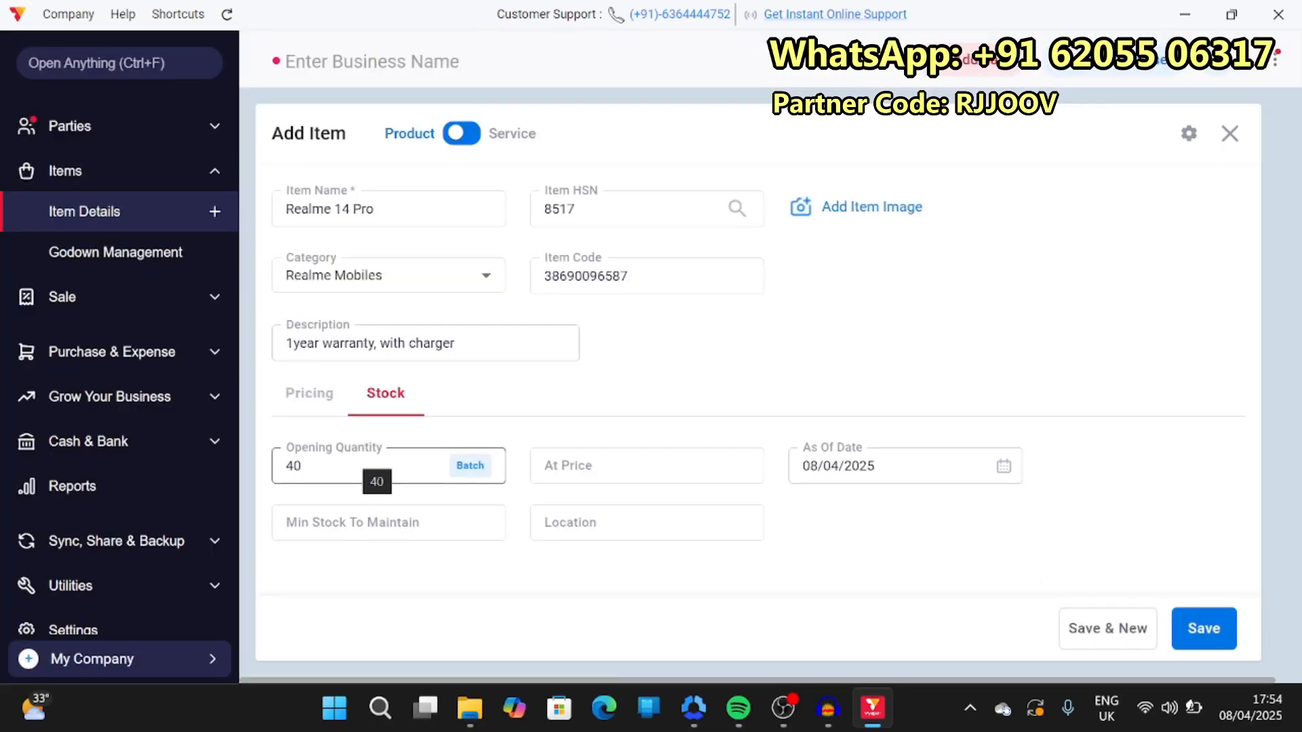
Set the minimum stock to maintain to 10 and the opening stock's at price to 24500, checking the item's pricing details
click(380, 523)
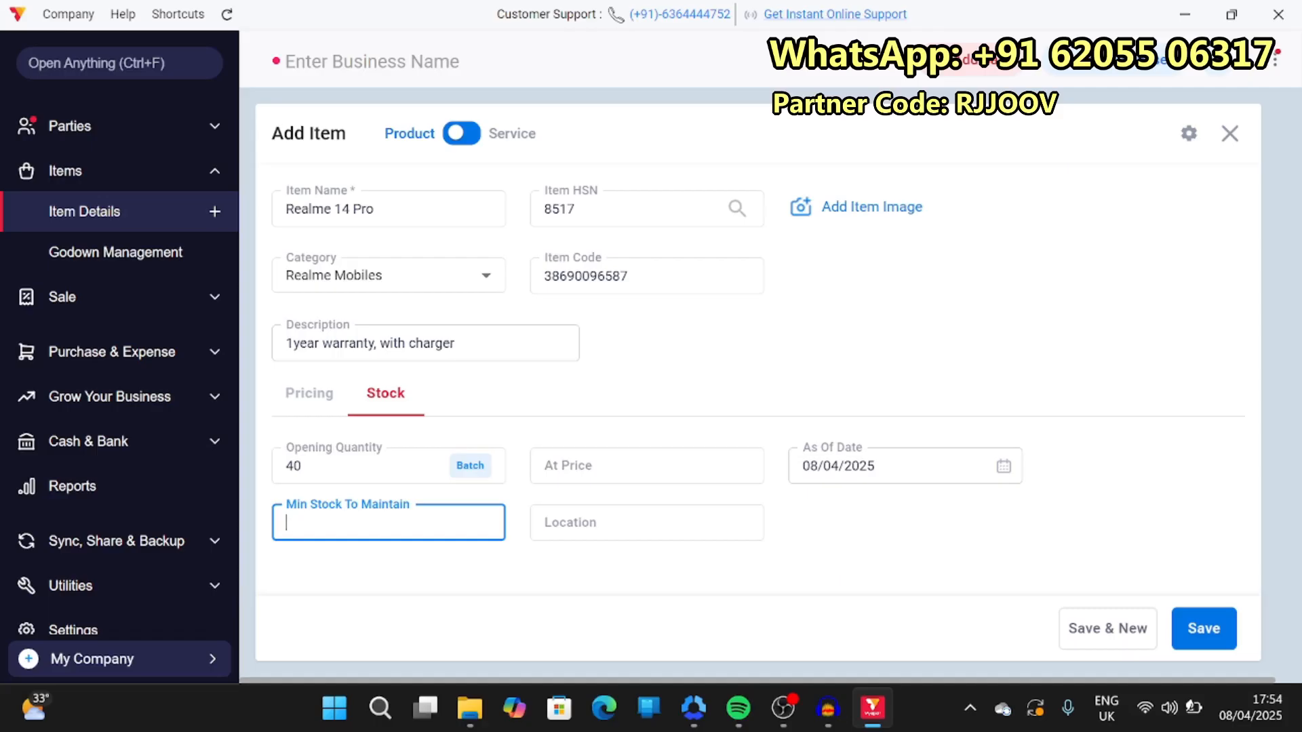
text(10)
click(577, 468)
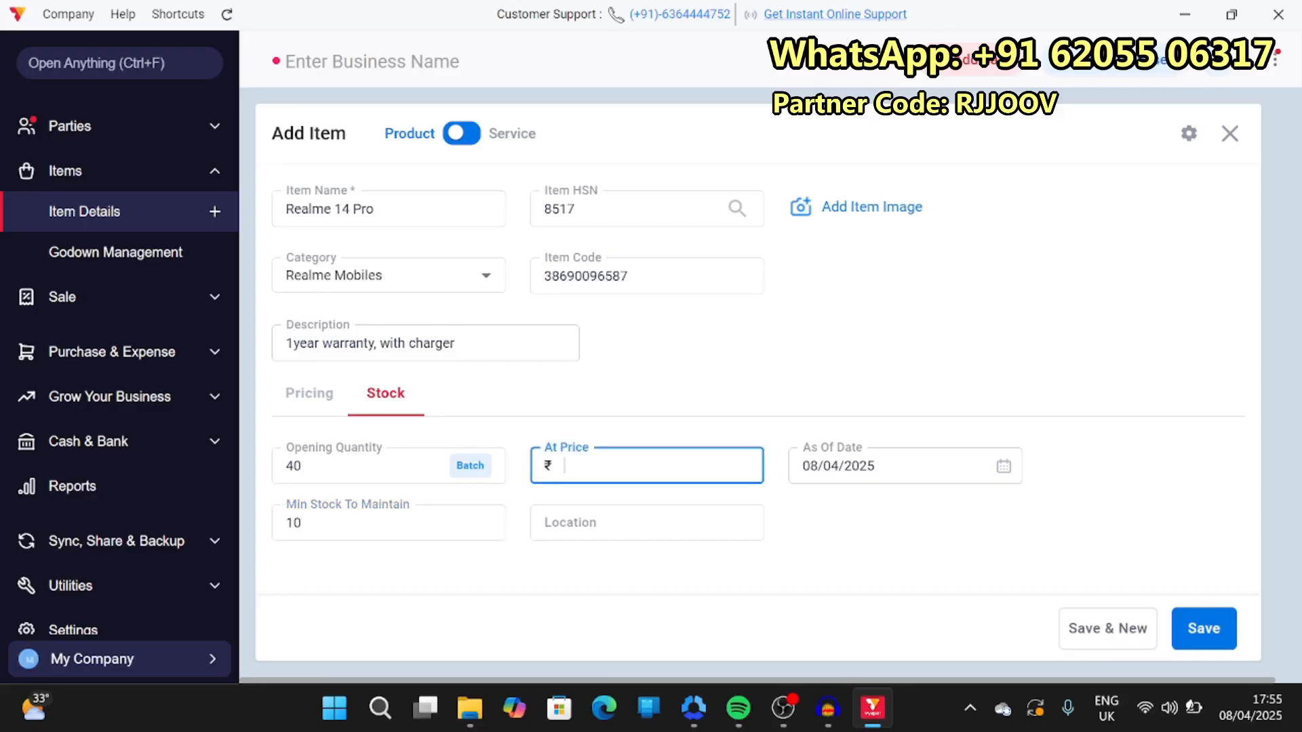
click(318, 391)
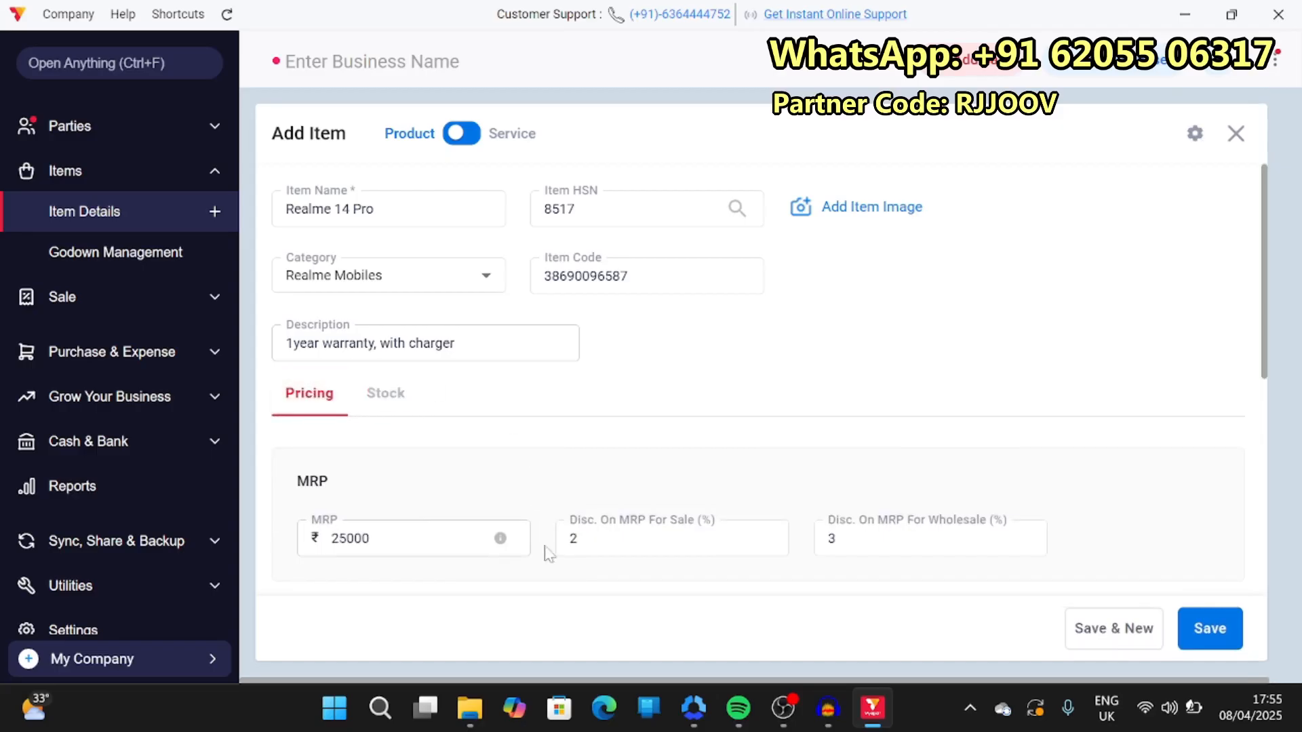
scroll(545, 553, down, 3)
scroll(392, 400, up, 3)
click(392, 400)
click(569, 465)
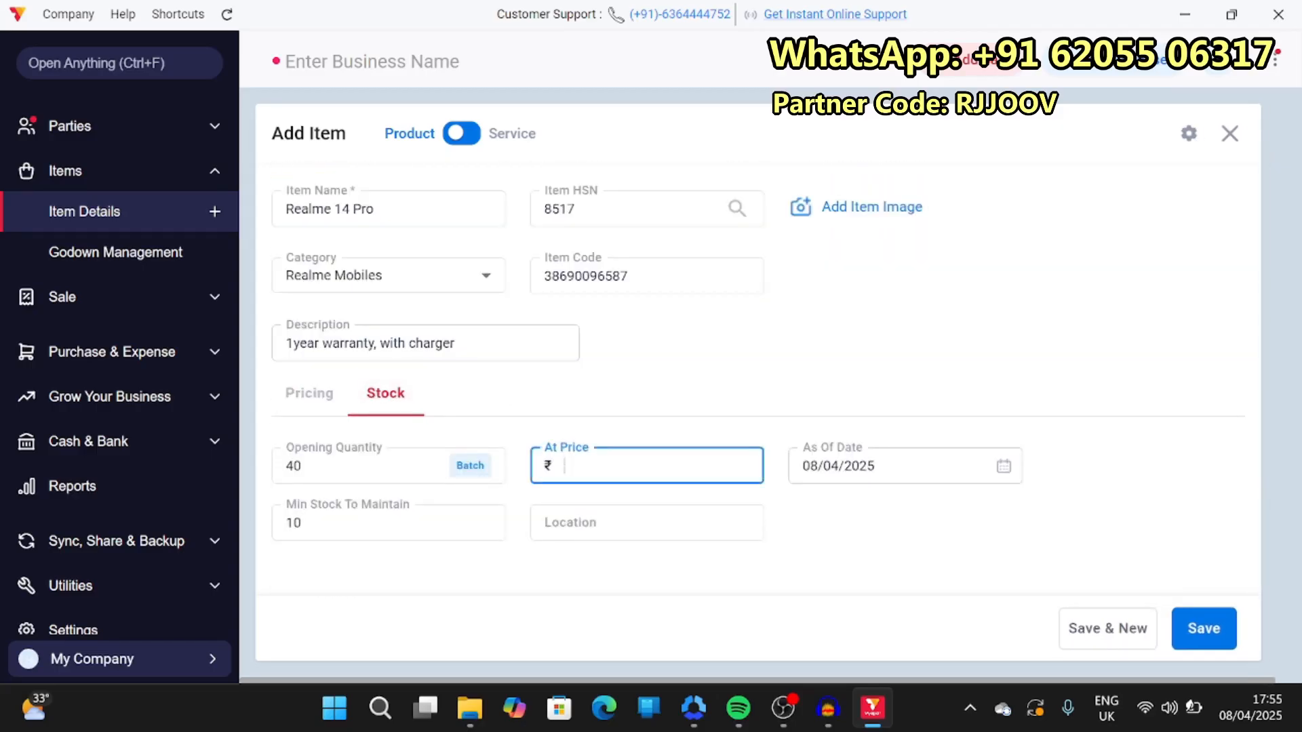
text(24500)
Enter LOWER RACK as the item's stock location and save the Realme 14 Pro item
click(610, 522)
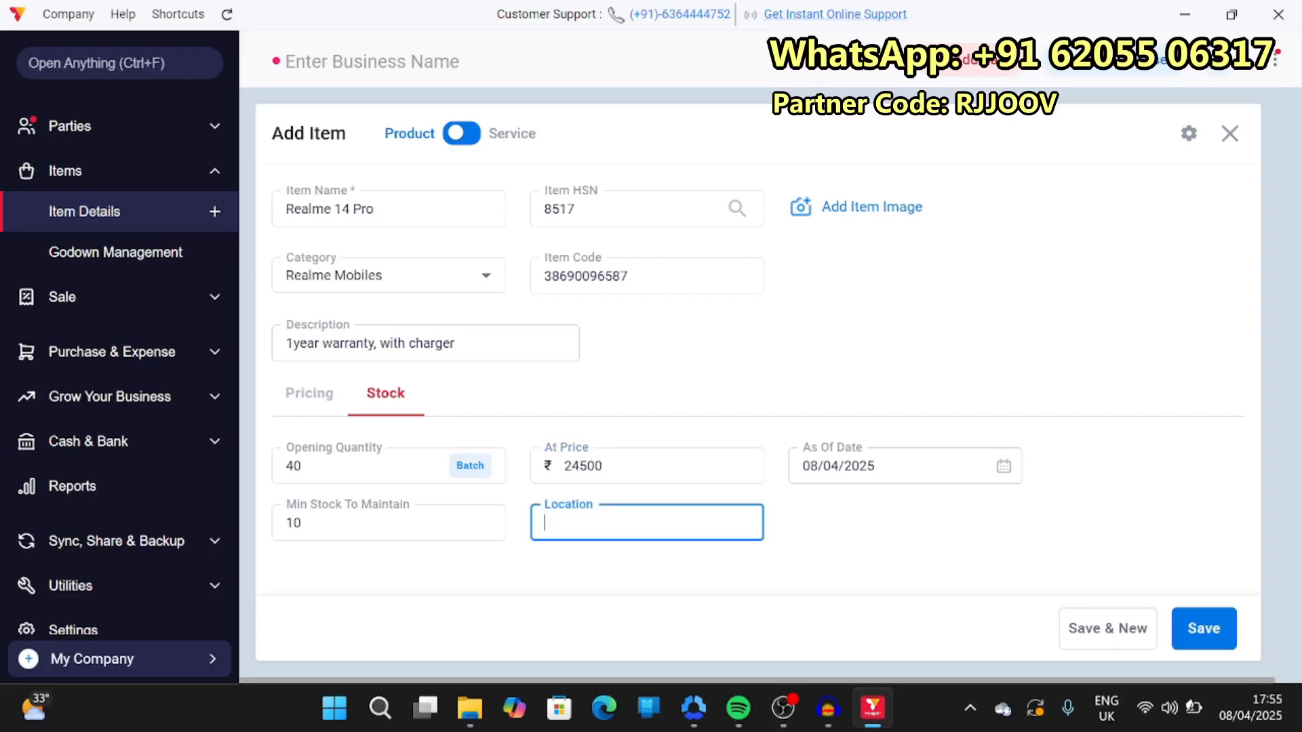
text(LO)
text(LO)
text(WER RACK)
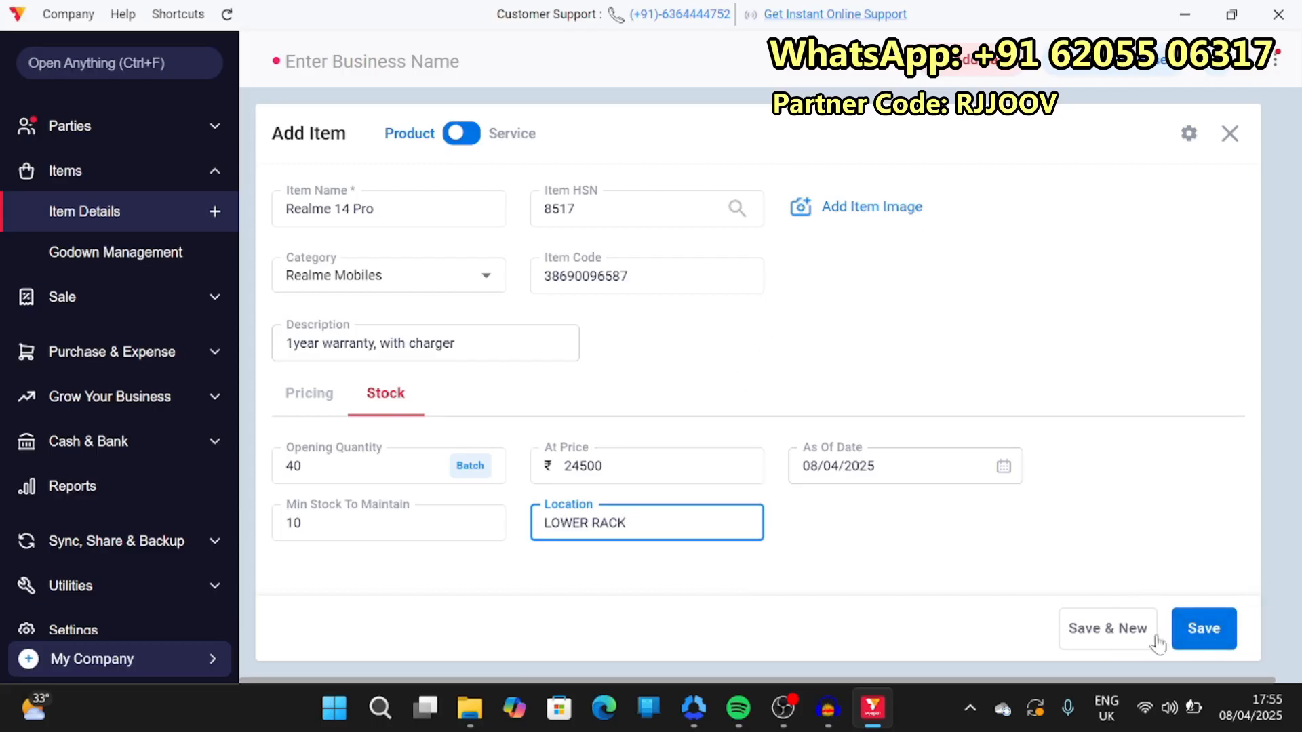
click(1192, 644)
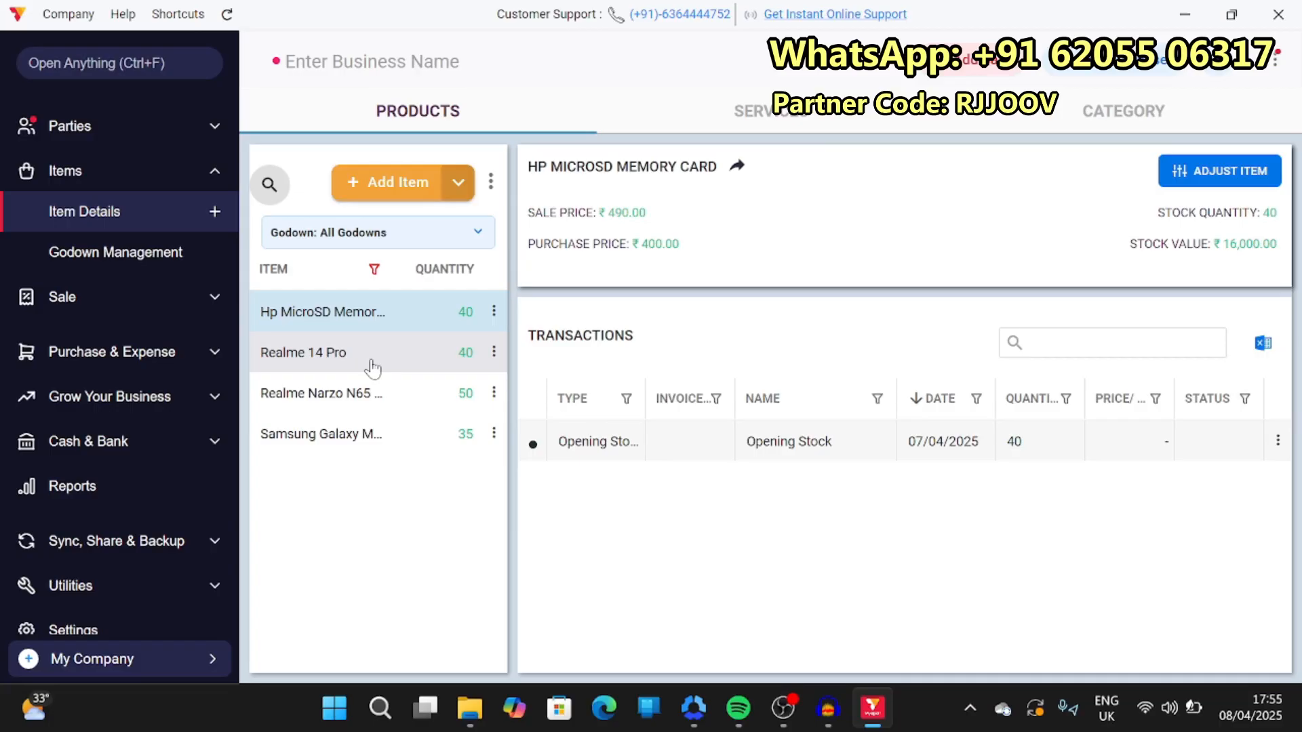
Review the Realme 14 Pro's sale price, purchase price and stock value, and view the Realme Narzo N65 5G details
click(372, 367)
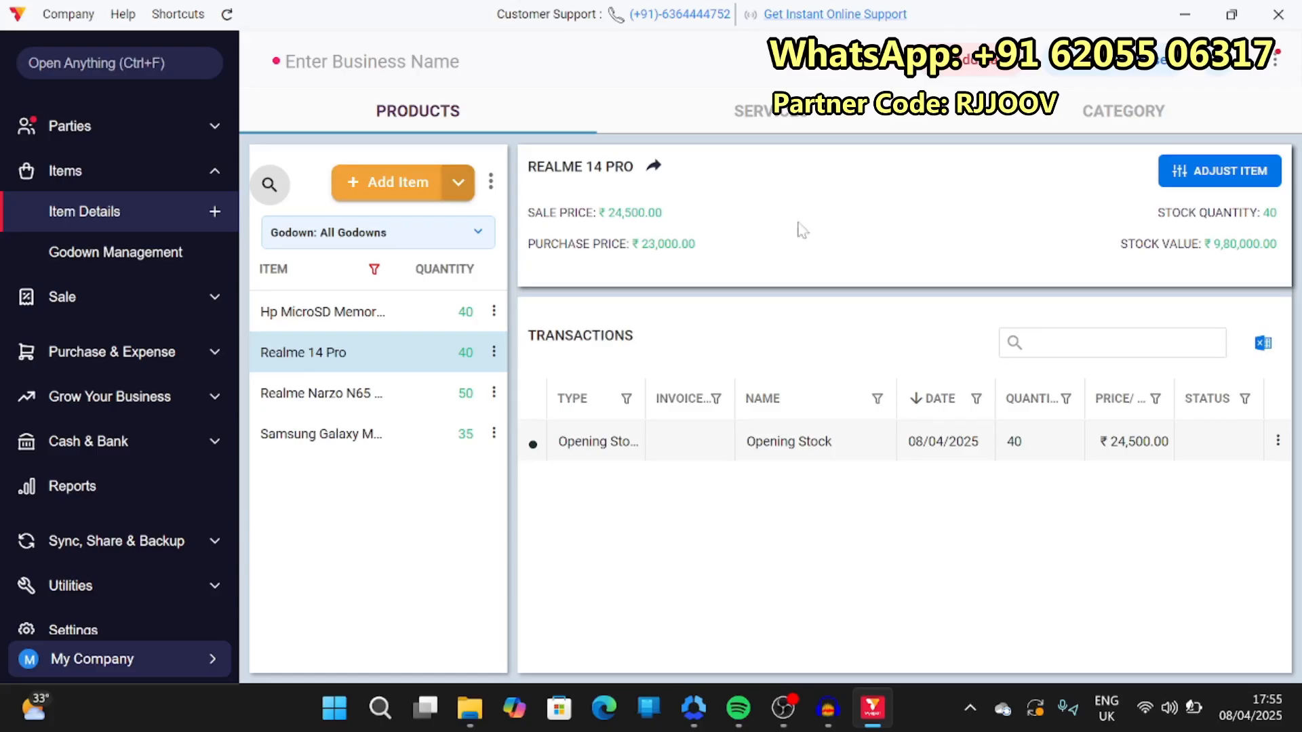
drag(674, 214, 758, 248)
click(709, 247)
drag(1210, 244, 1277, 244)
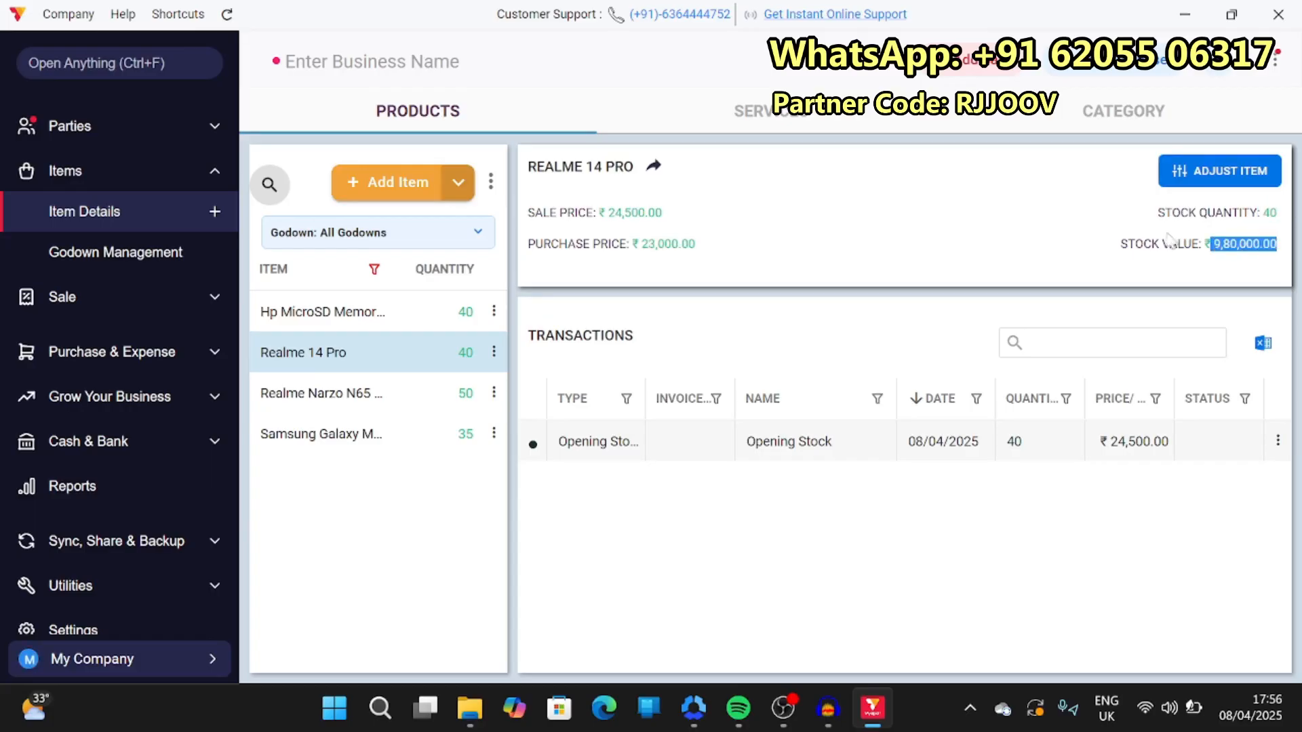
click(1006, 237)
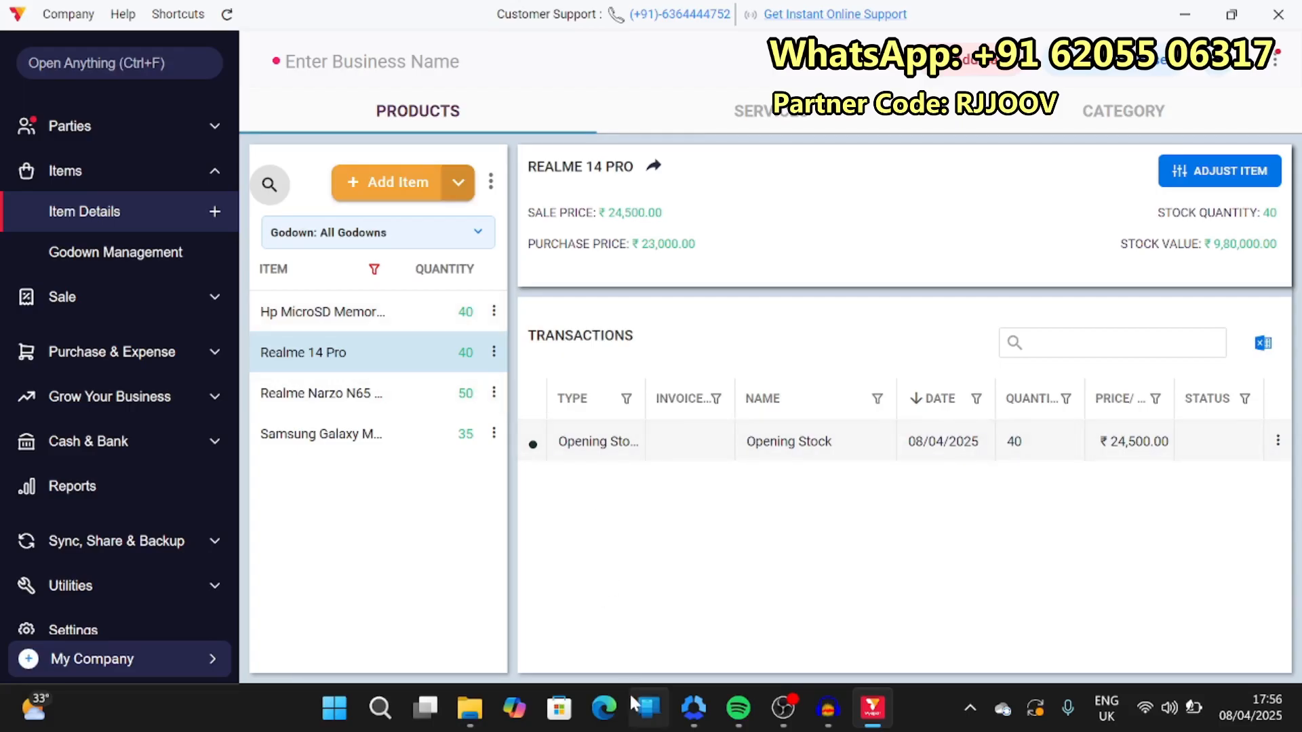
click(318, 397)
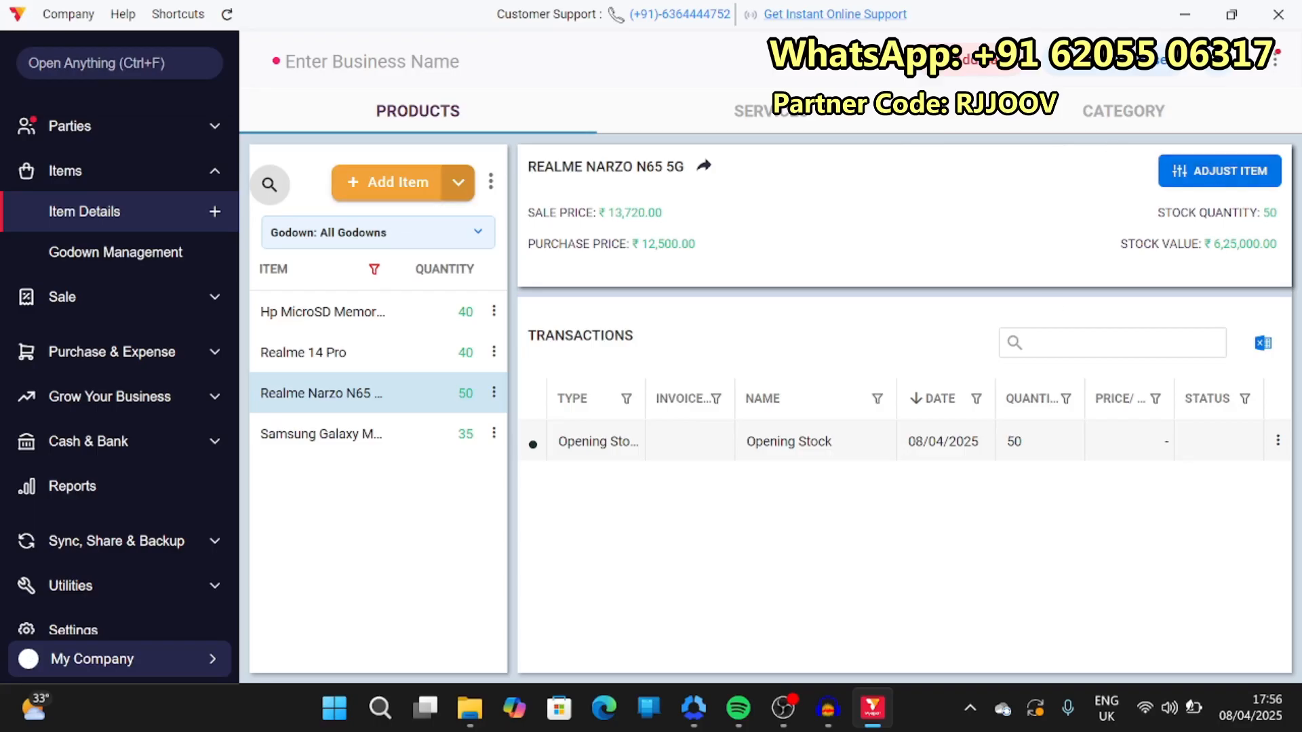
Examine the items, quantities and stock values in the Realme Mobiles, Samsung Mobiles and Memory card categories, and return to the product list
click(1123, 110)
click(286, 377)
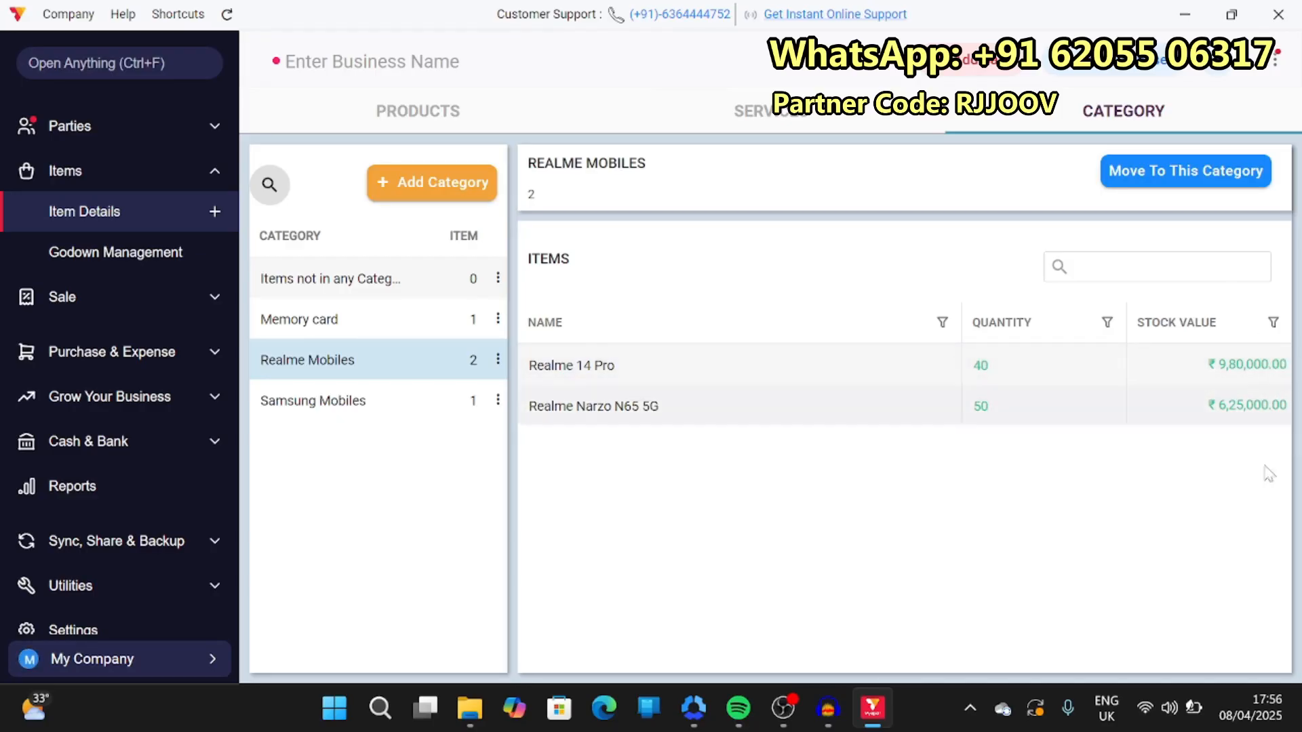
click(337, 409)
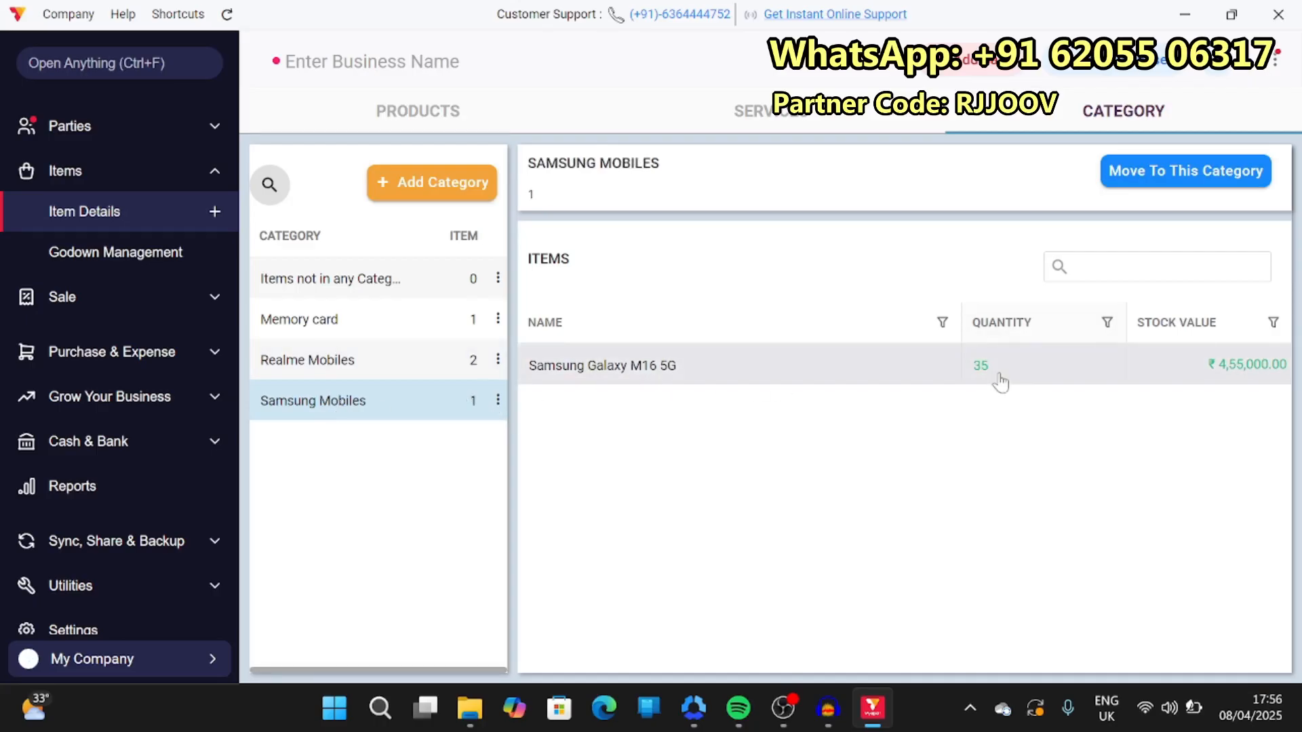
click(311, 319)
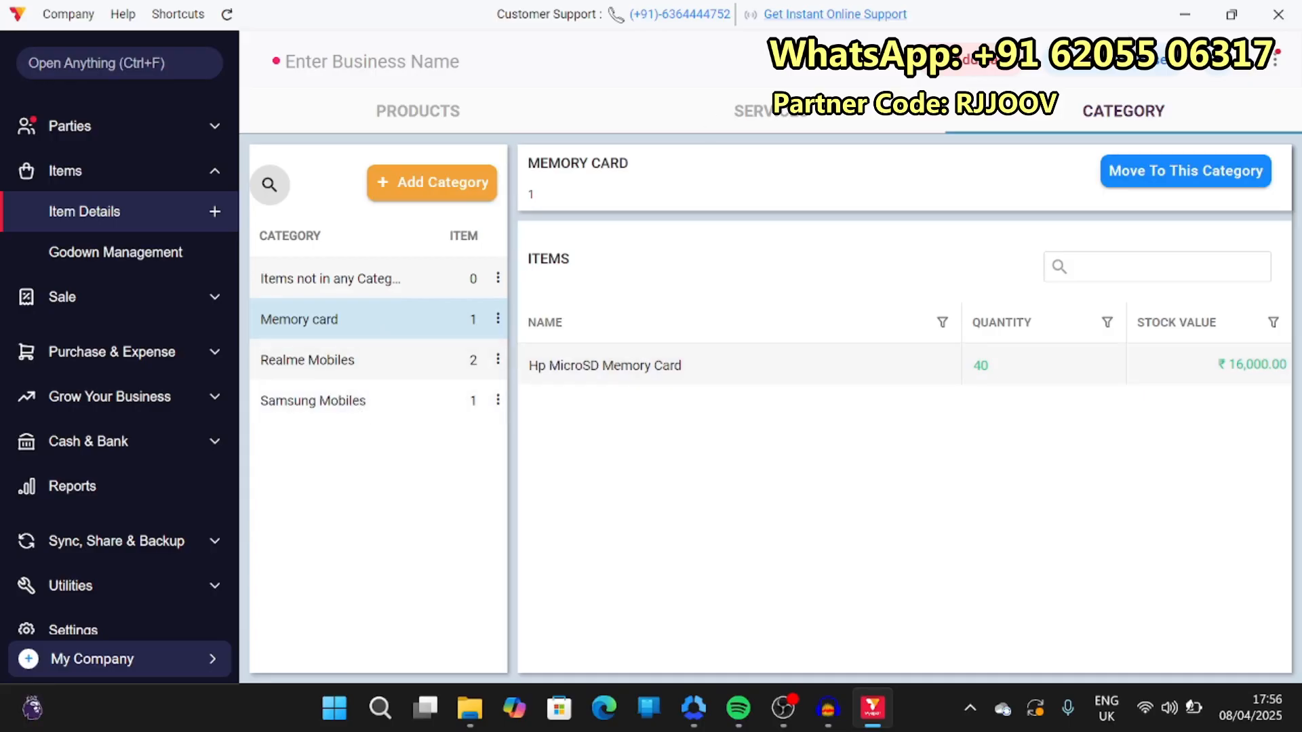
click(416, 106)
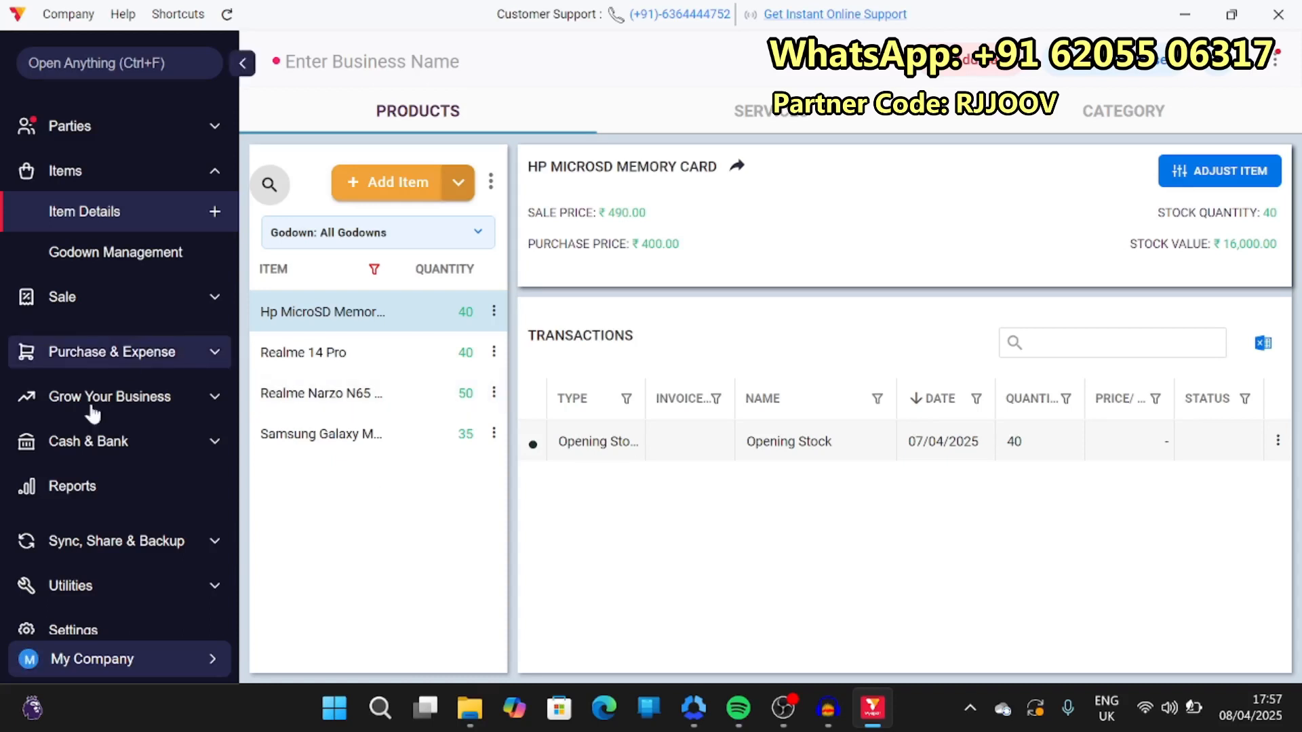
Open the item import utility and choose to import items from the Vyapar Library
scroll(61, 542, down, 1)
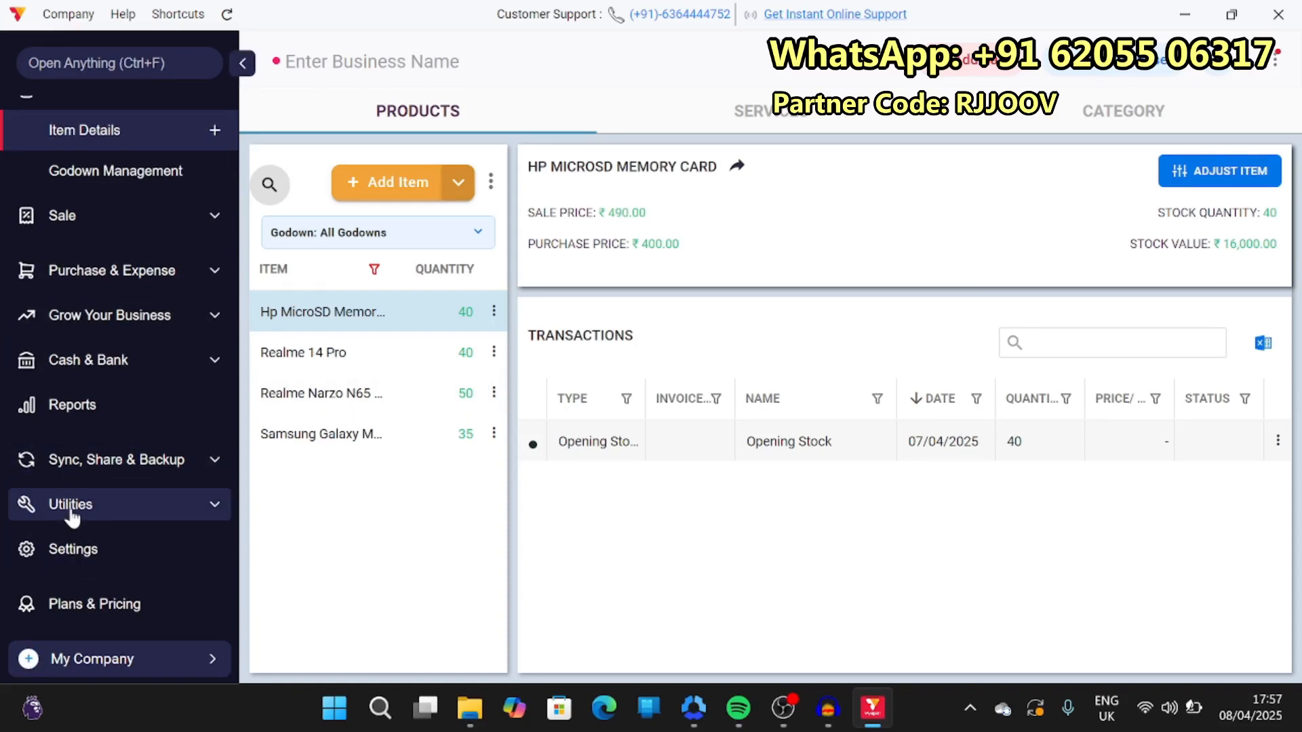
click(70, 507)
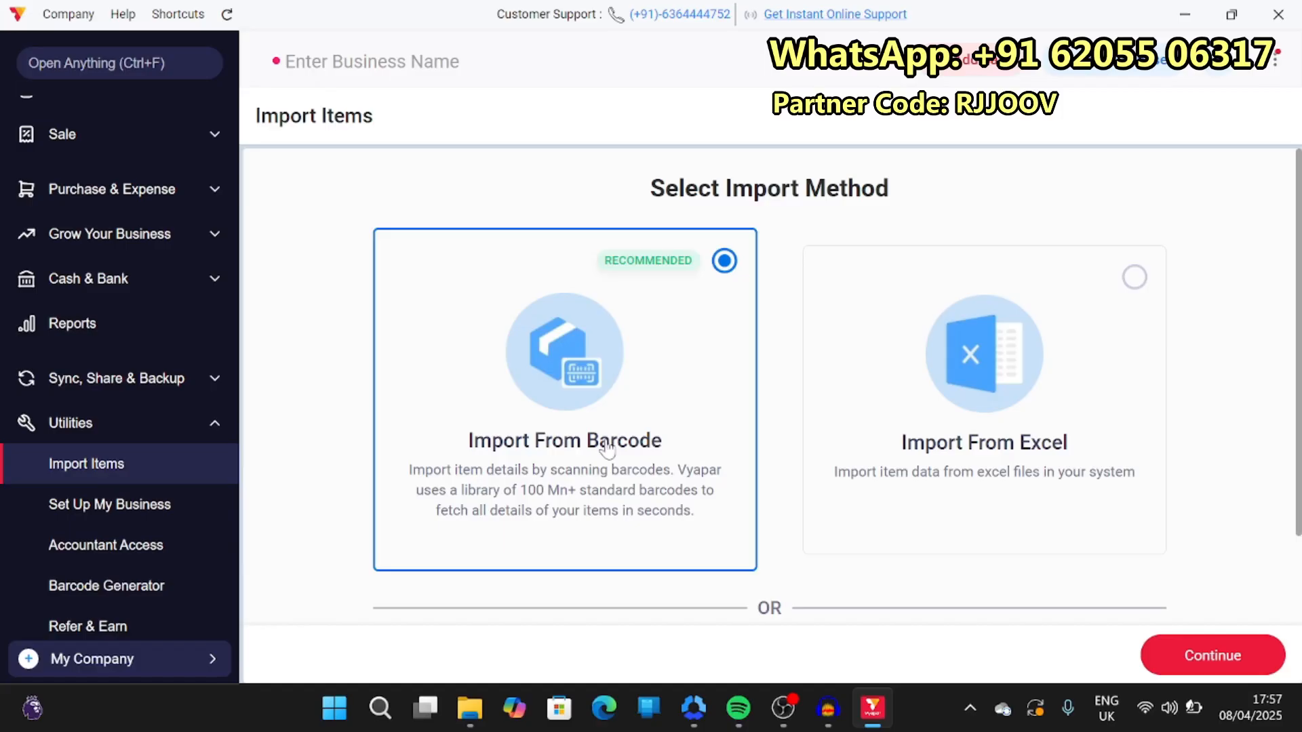
click(1091, 305)
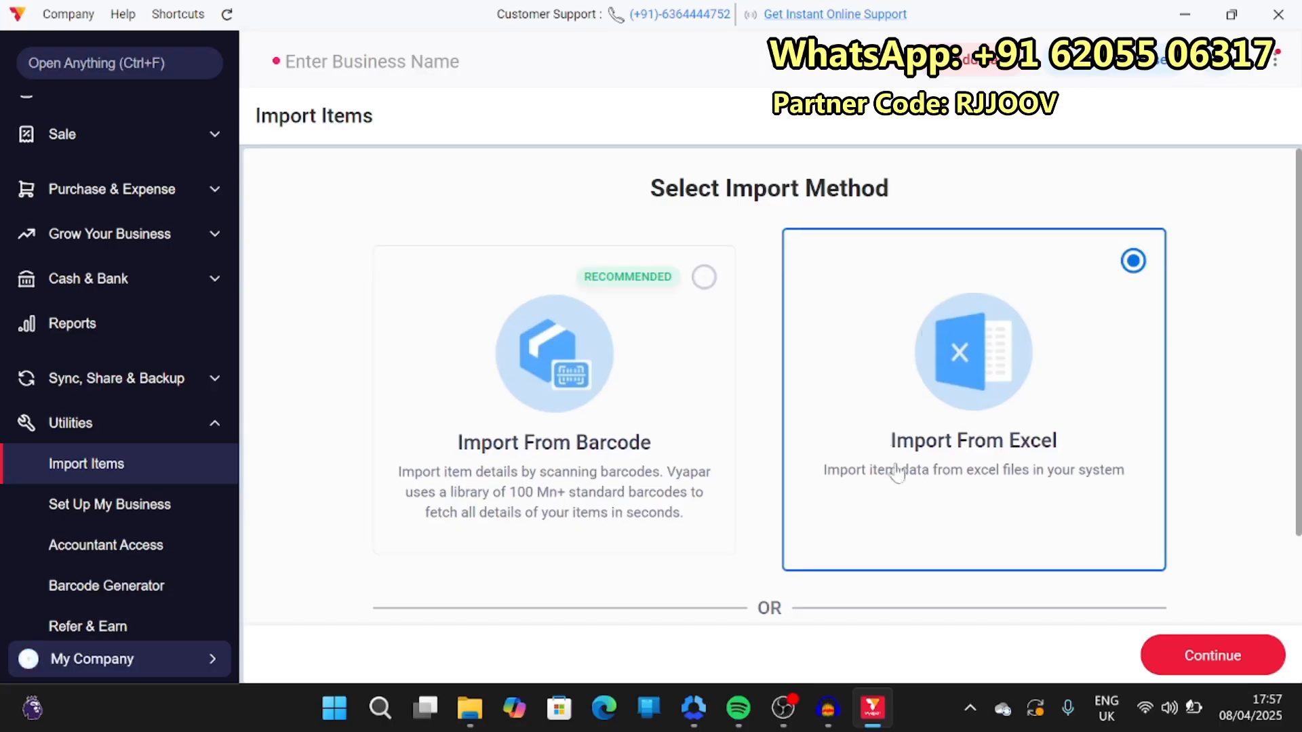
scroll(904, 494, down, 2)
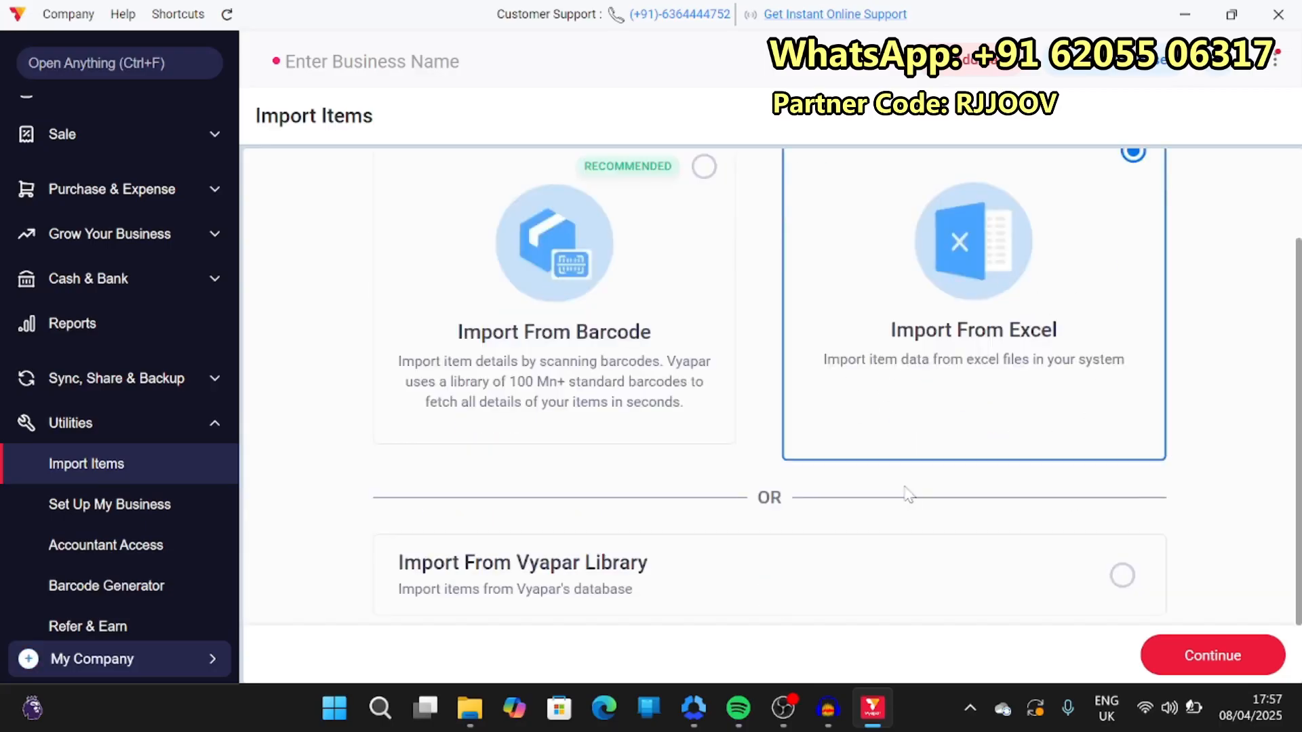
click(754, 601)
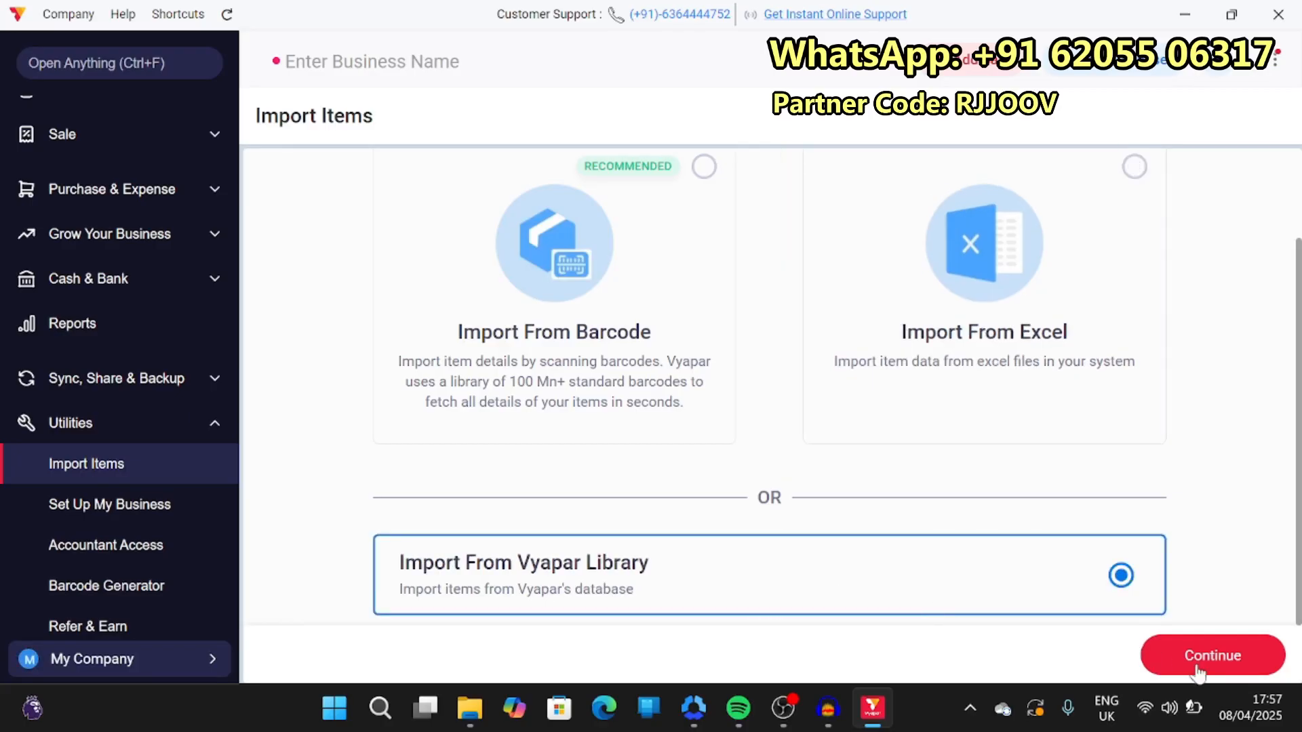
click(1198, 669)
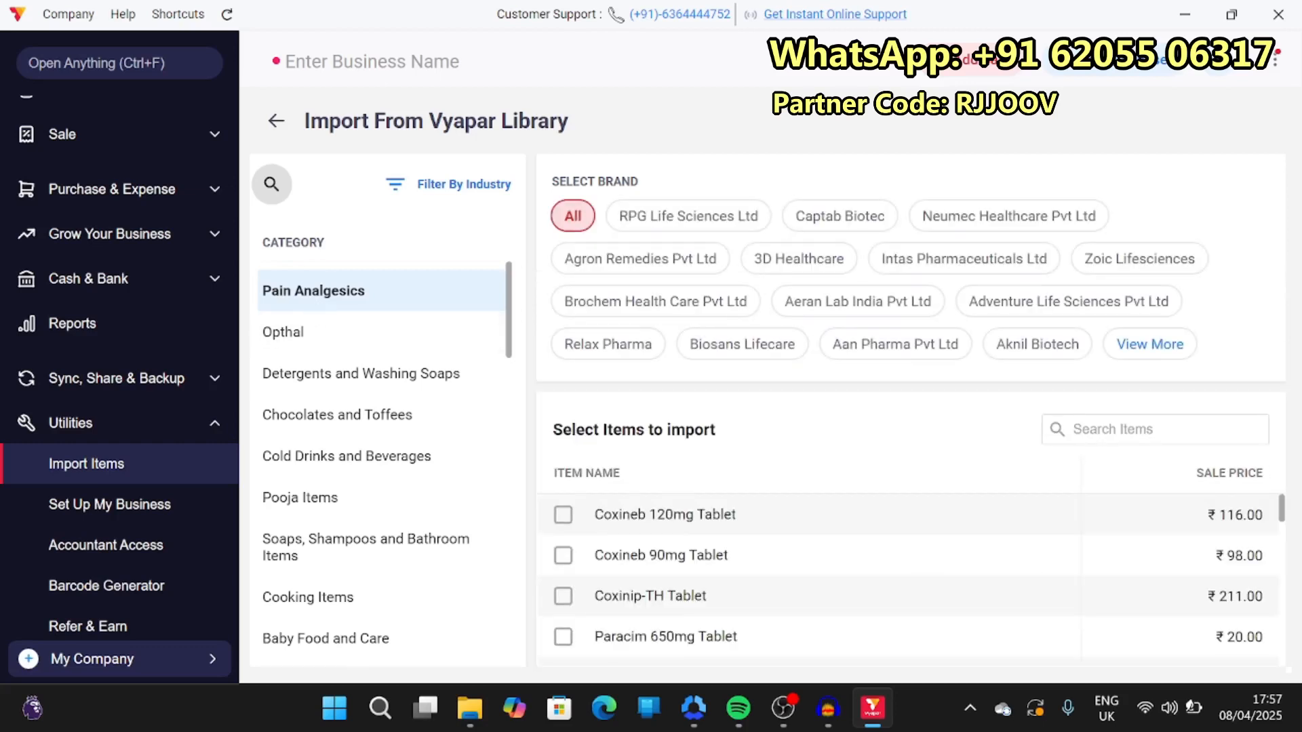
Find the Mobile Phones category in the Vyapar Library and list its importable items
scroll(279, 590, down, 2)
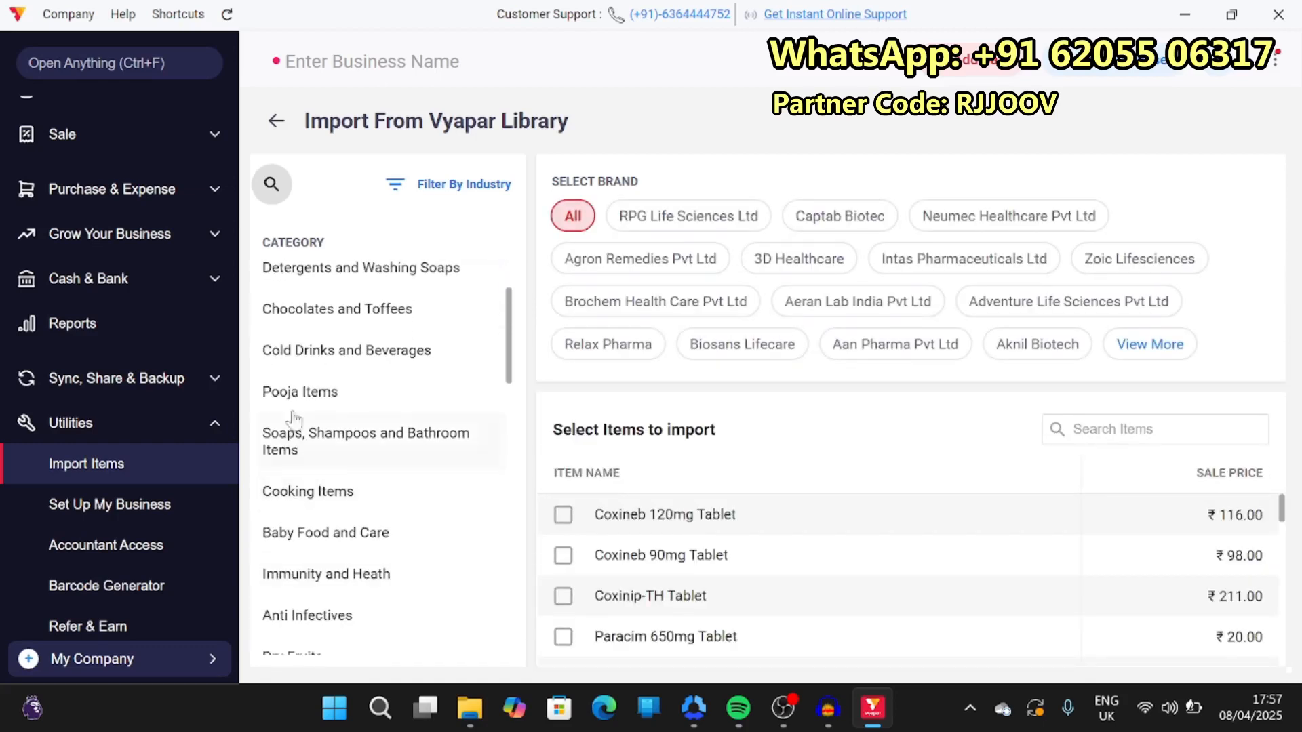
scroll(366, 456, down, 3)
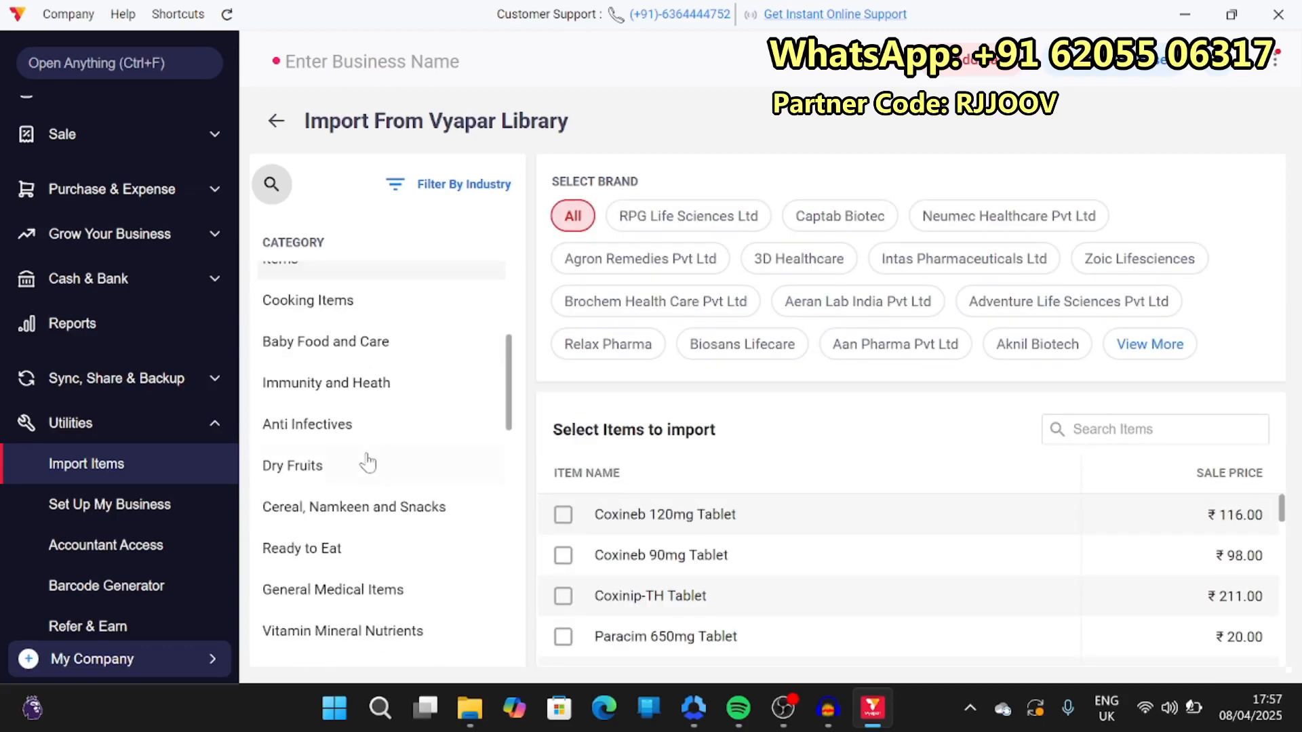
scroll(329, 478, down, 6)
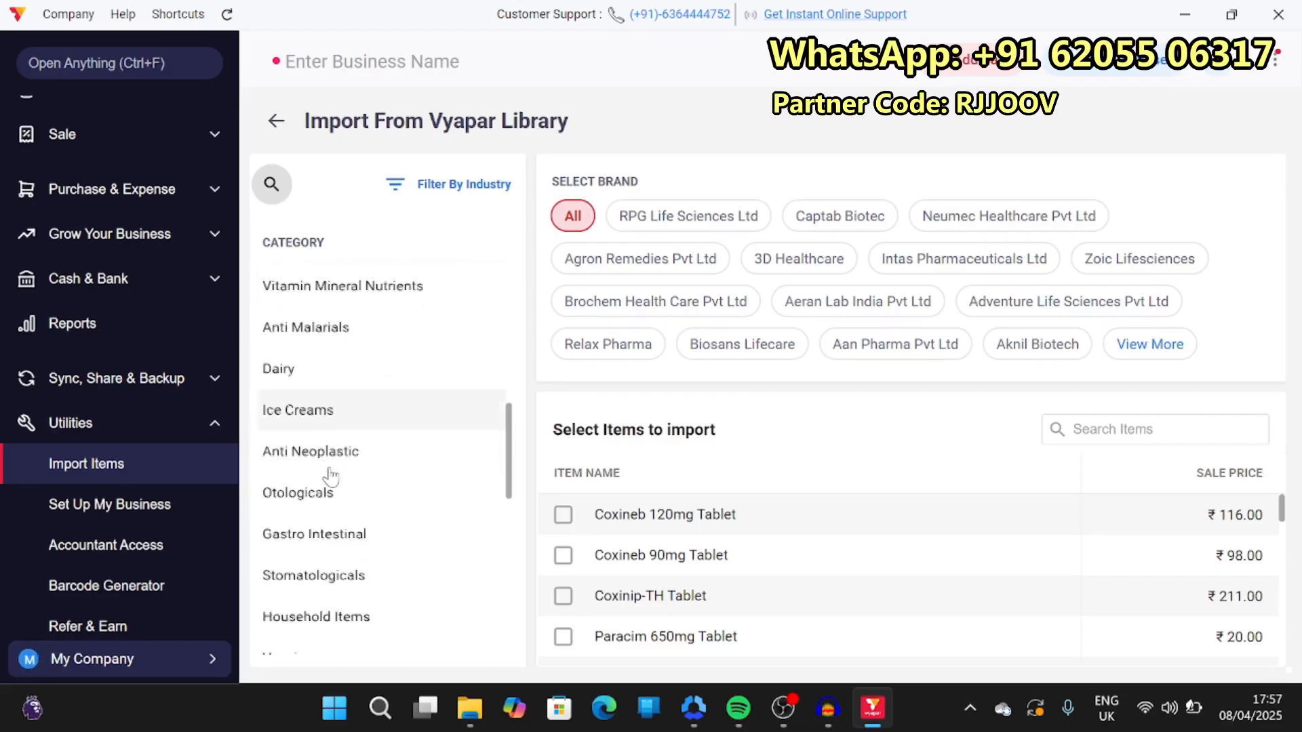
scroll(330, 477, down, 7)
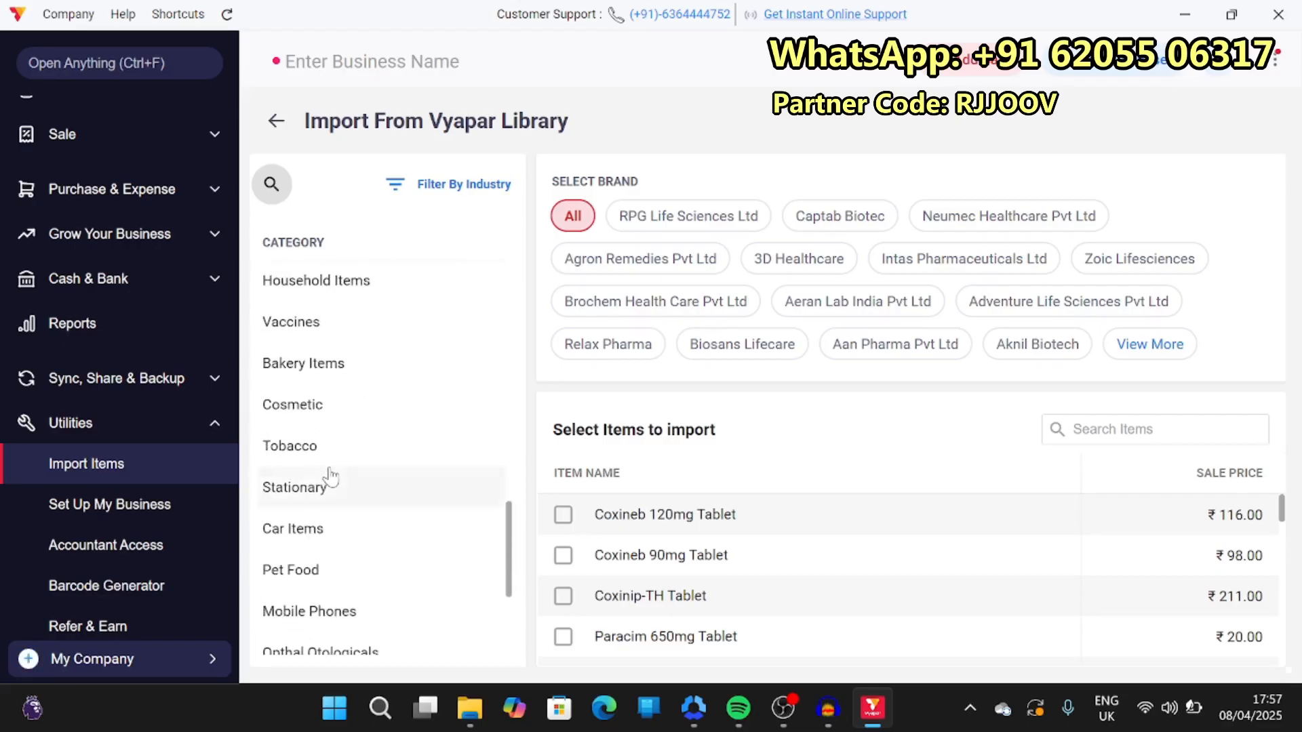
click(317, 434)
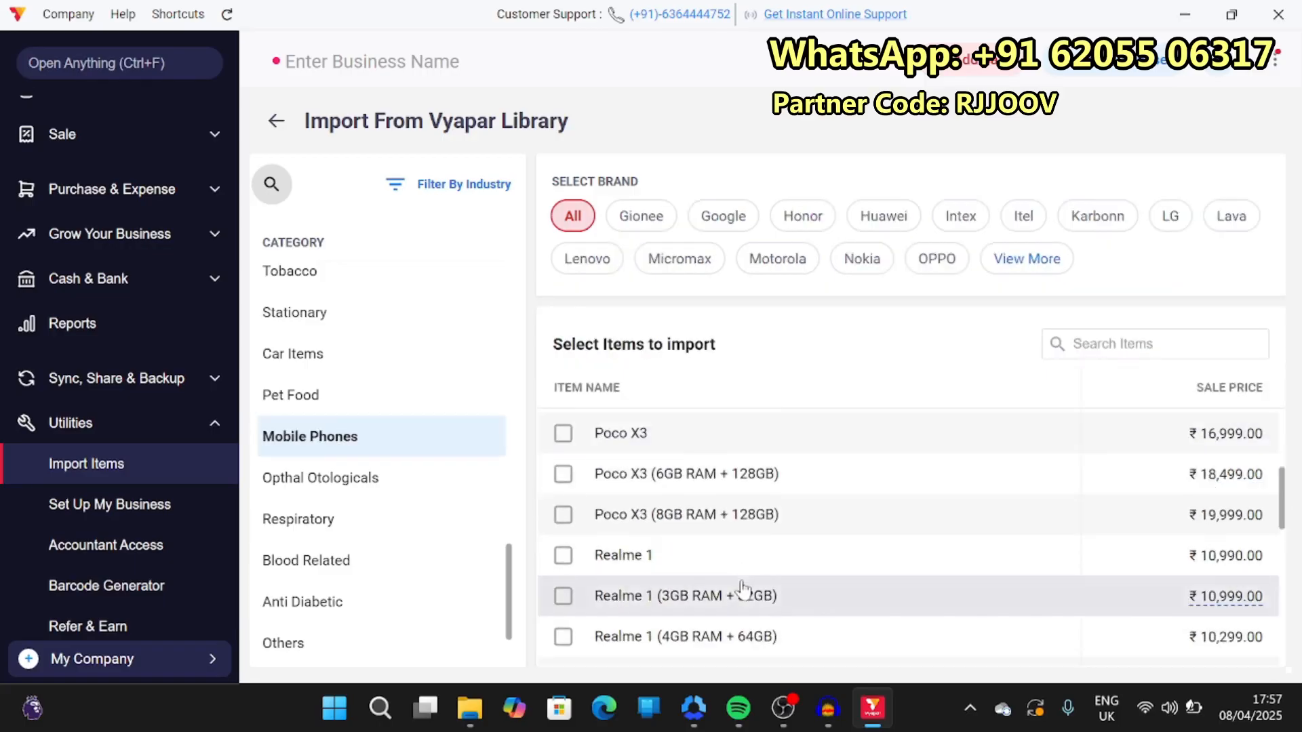
Browse the Realme phones in the Mobile Phones library list and try selecting the Realme X3 for import
scroll(743, 591, down, 3)
scroll(743, 588, down, 10)
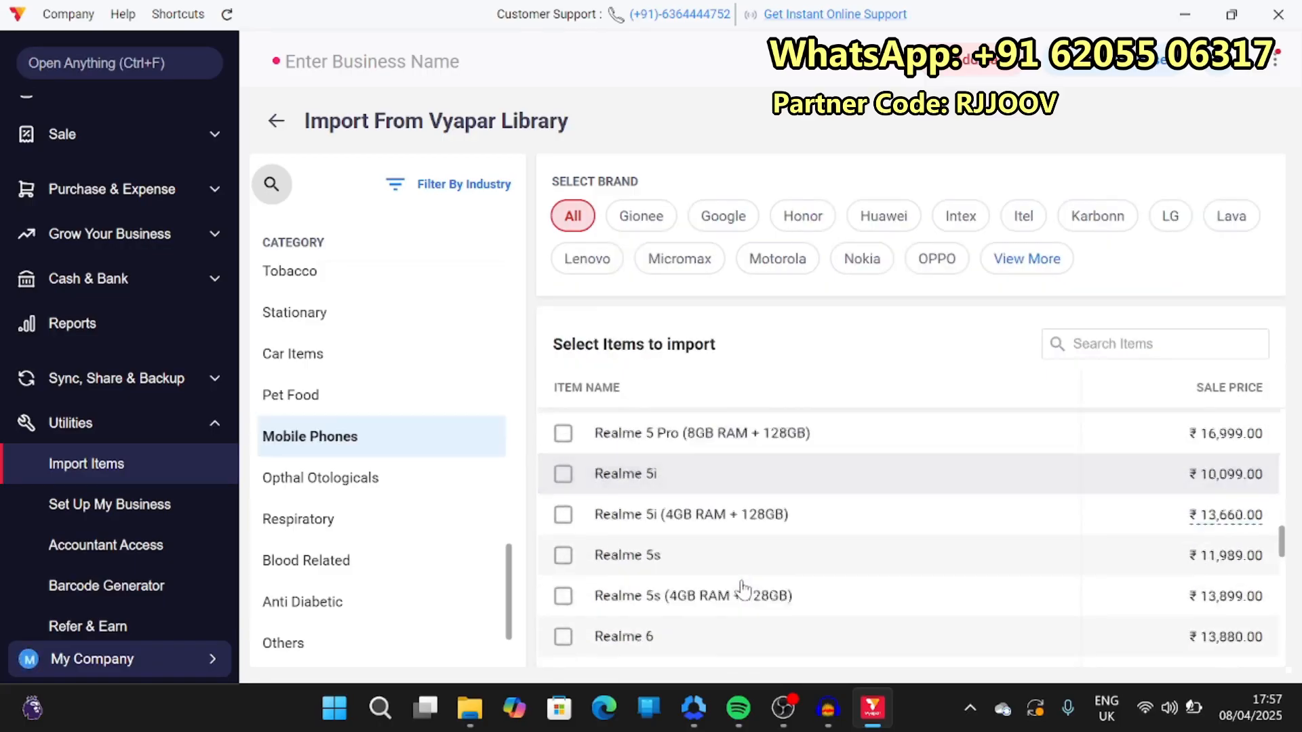
scroll(742, 588, down, 15)
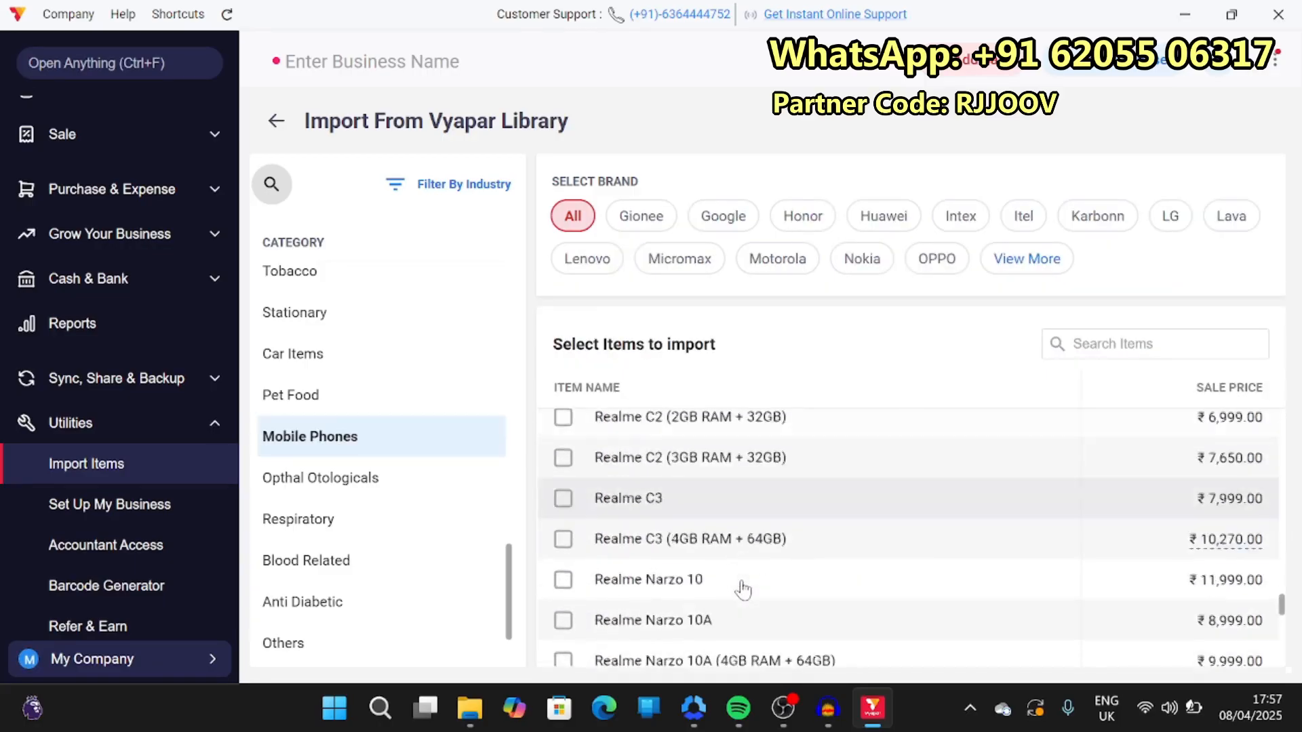
scroll(742, 589, down, 5)
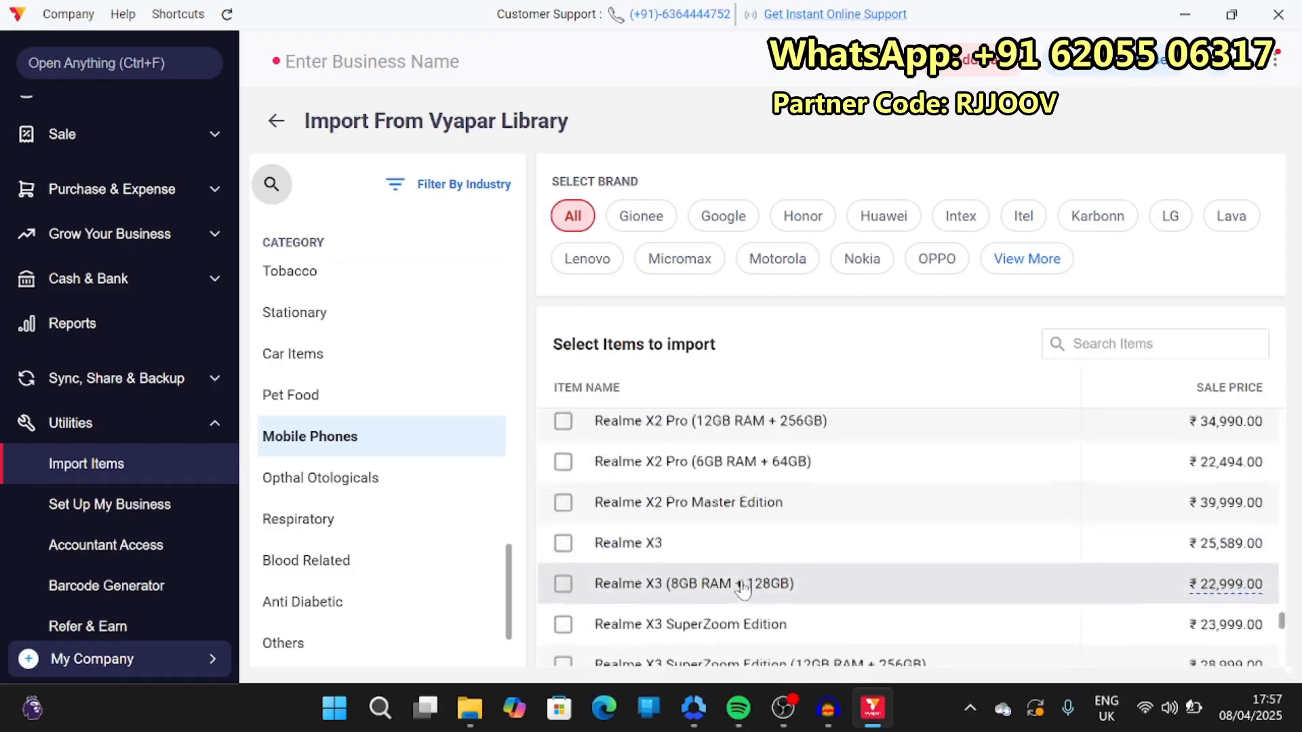
click(563, 541)
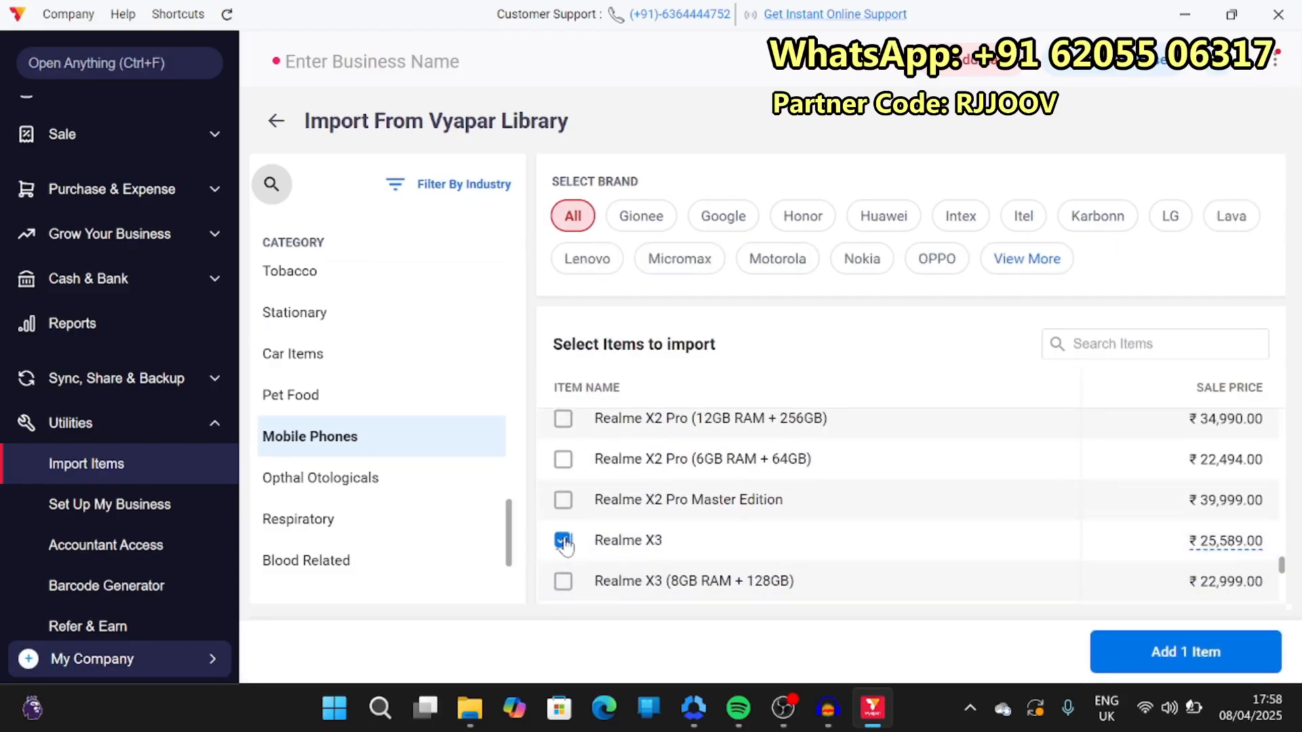
click(563, 542)
scroll(610, 515, up, 20)
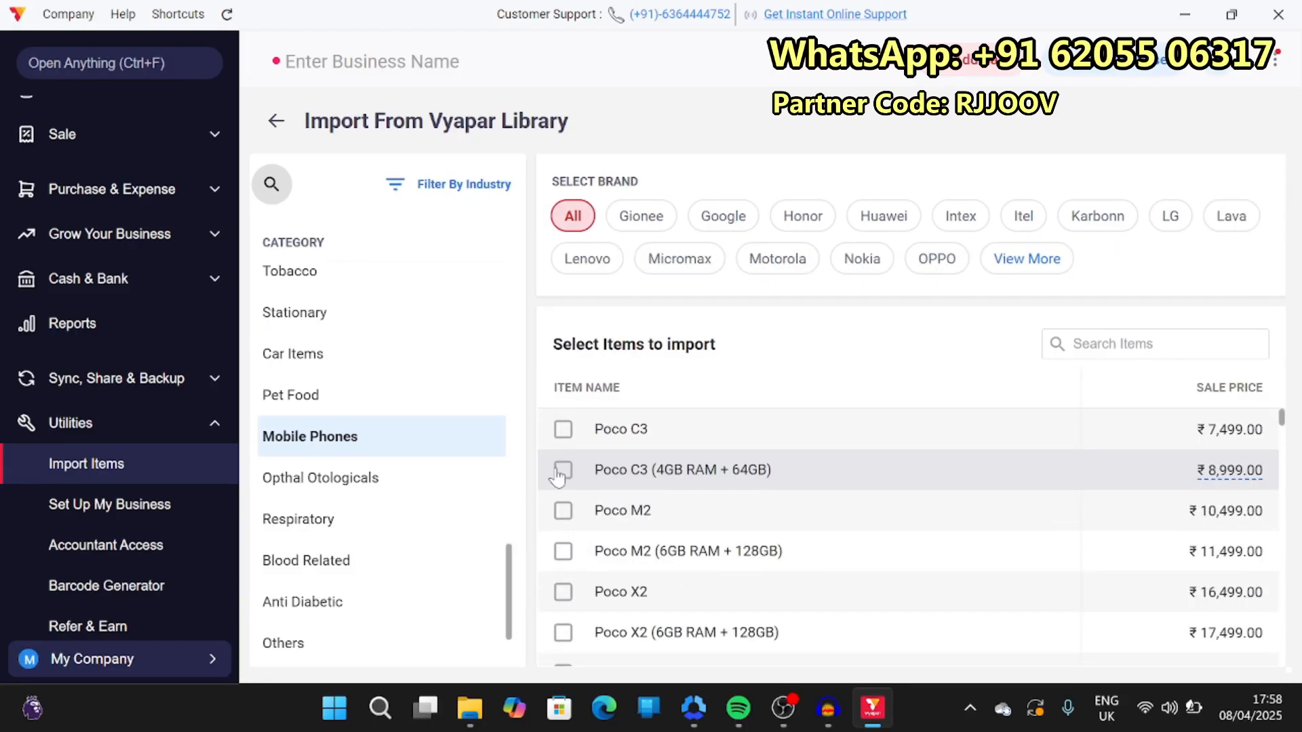
Import the Poco C3 (4GB RAM + 64GB) and Poco M2 (6GB RAM + 128GB) from the library
click(562, 469)
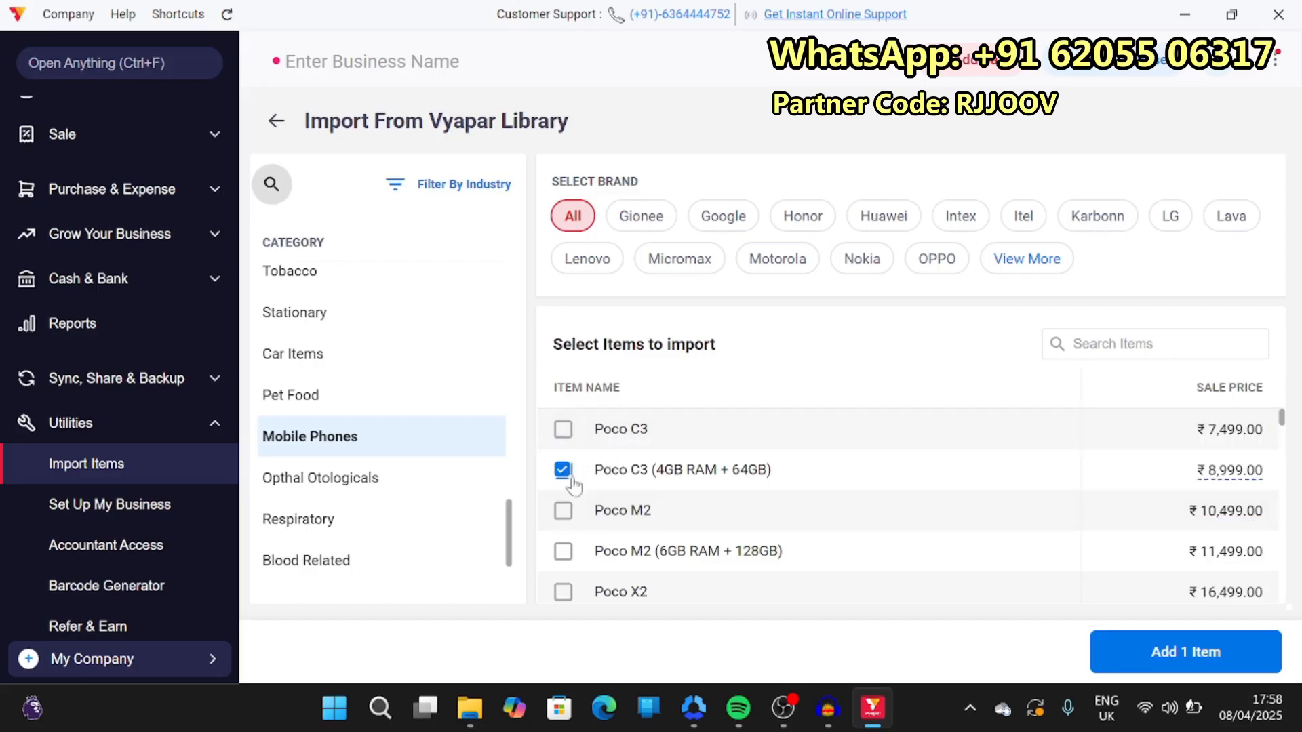
click(563, 554)
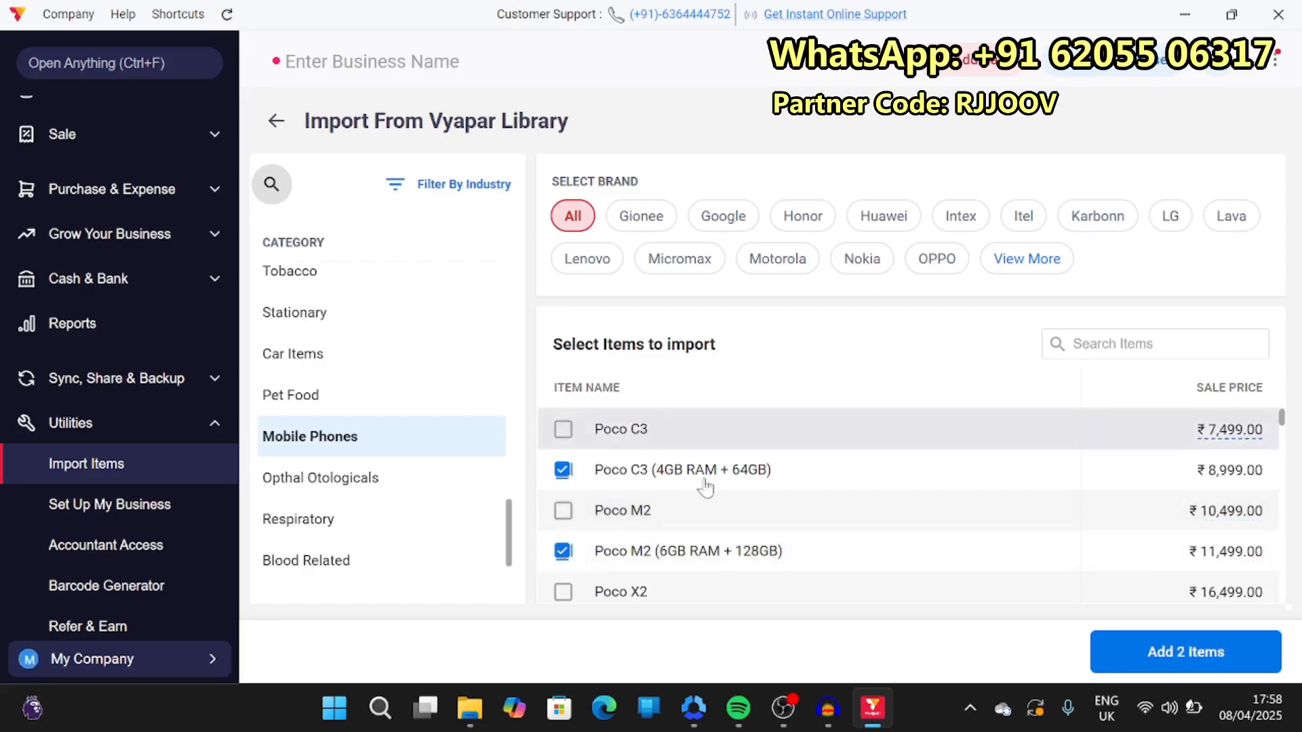
click(1174, 657)
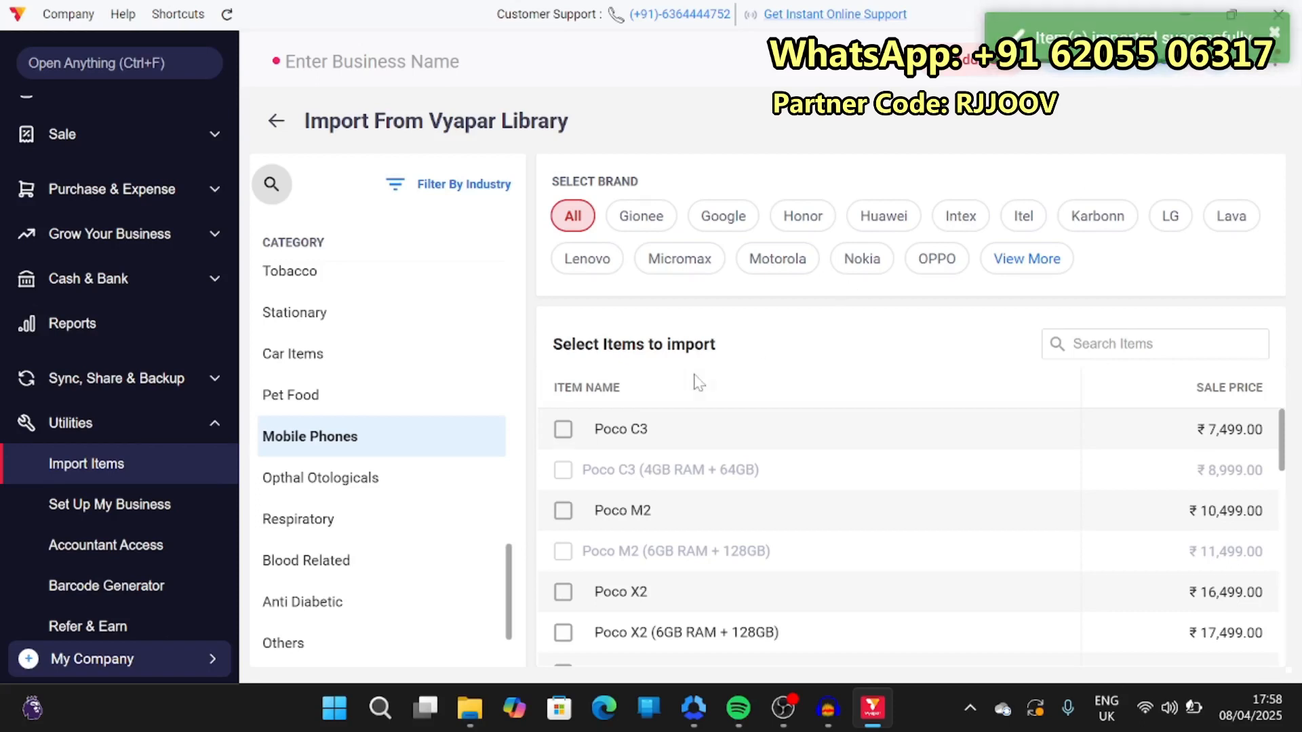
Open the imported Poco C3 (4GB RAM + 64GB) from the product list and review its editable pricing and stock fields
scroll(86, 284, up, 2)
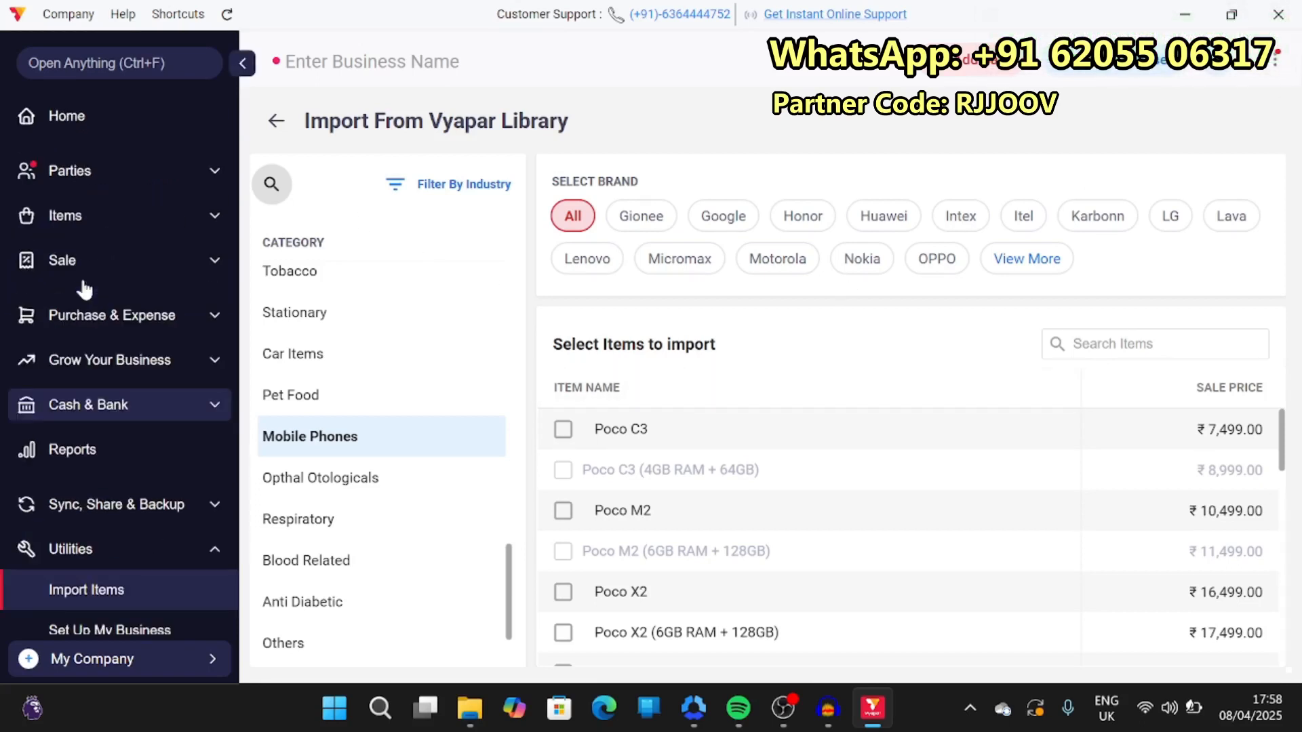
click(64, 227)
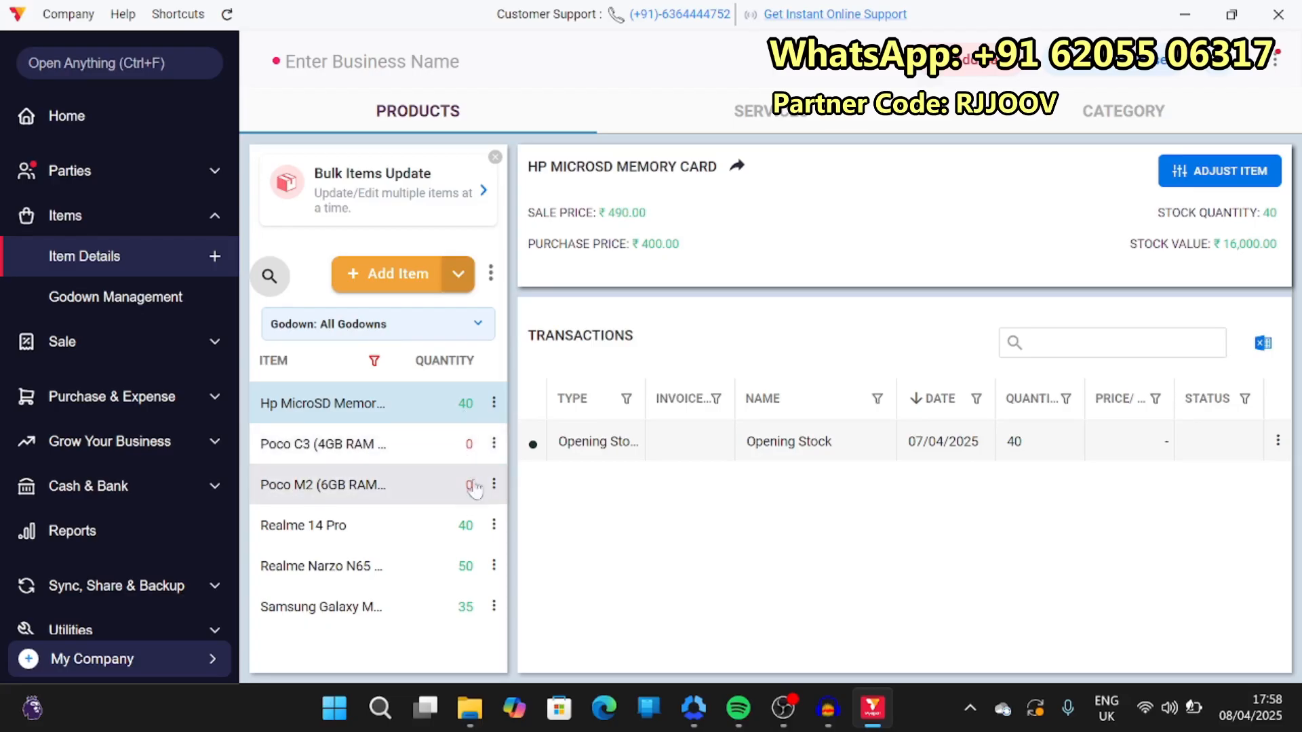
click(505, 450)
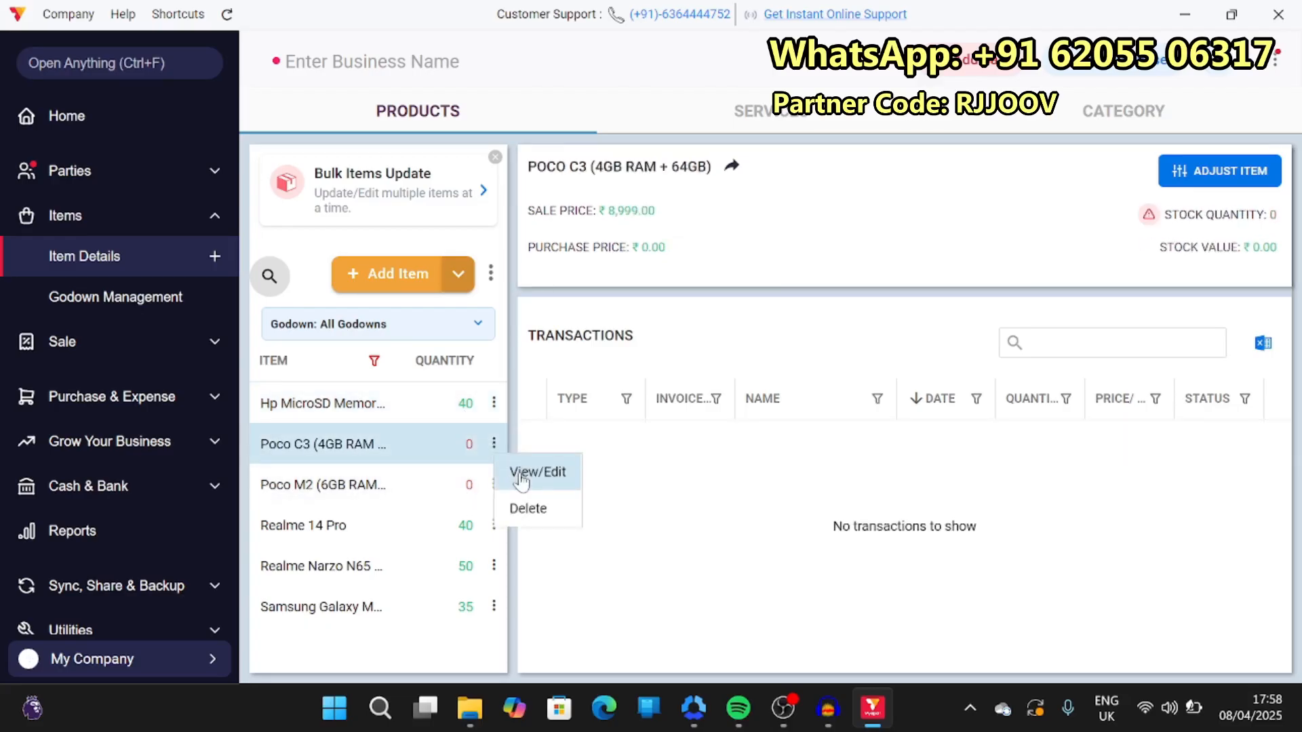
click(519, 471)
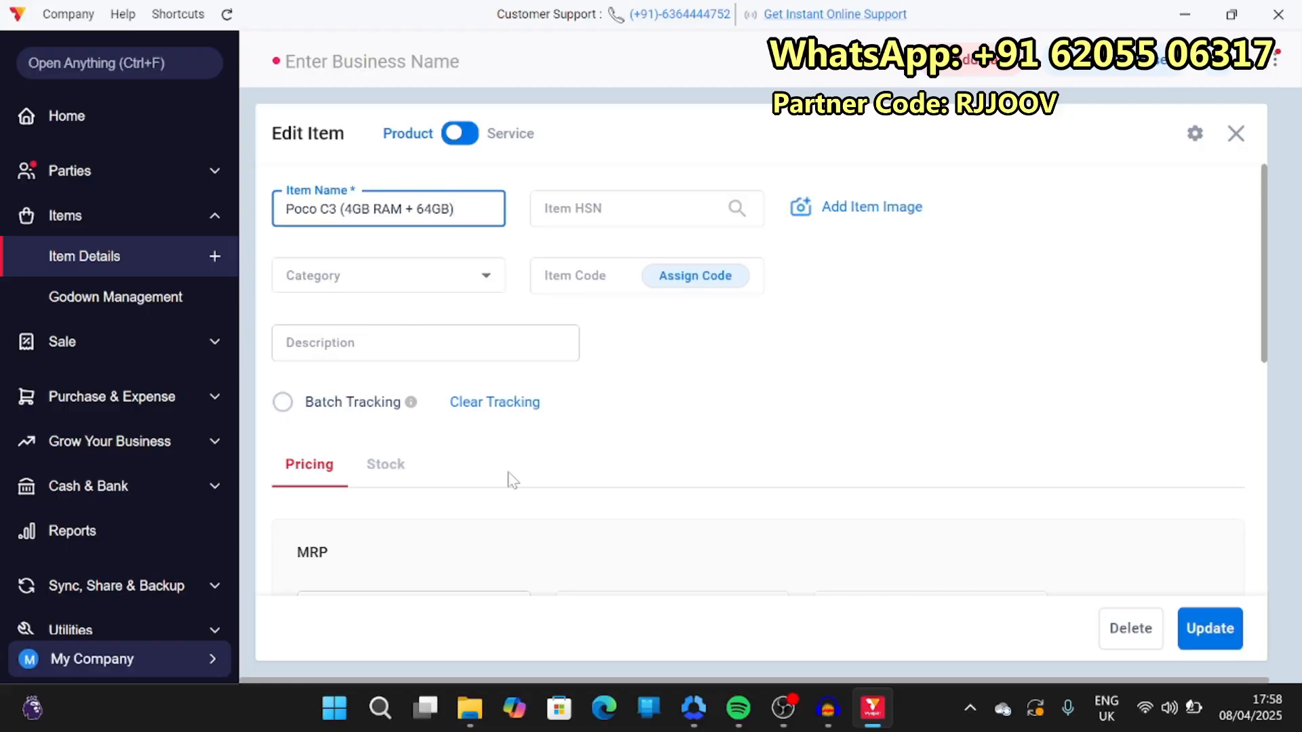
scroll(508, 479, down, 5)
scroll(510, 479, up, 2)
scroll(475, 441, up, 3)
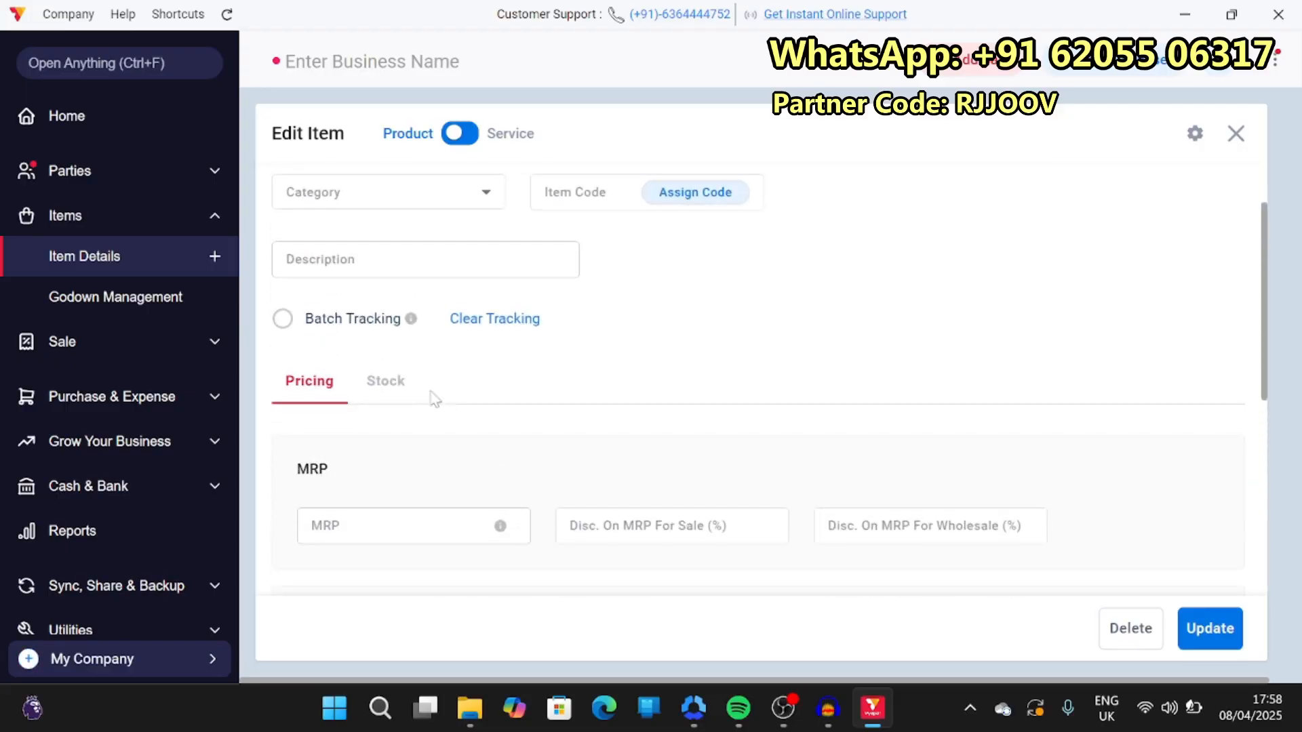
click(392, 395)
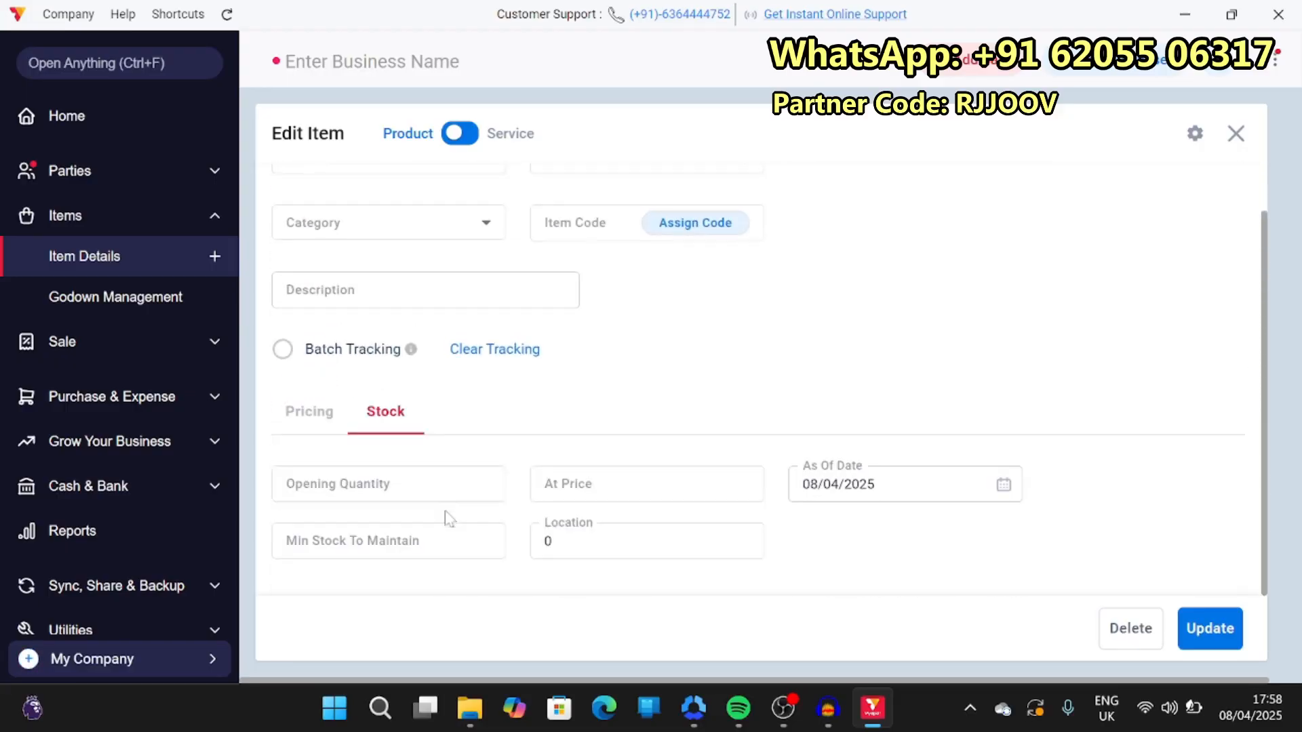
click(1215, 633)
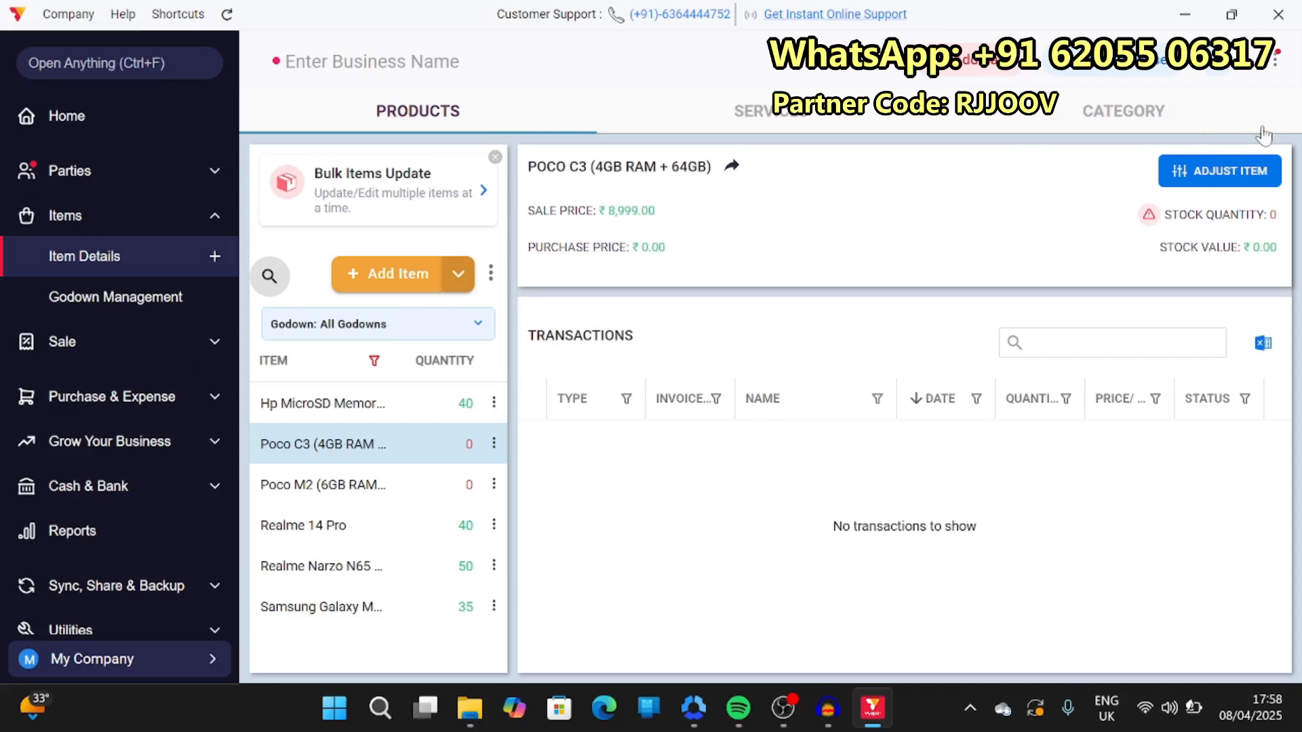
Start a new sale invoice and enter the customer's name, billing address and phone number, leaving the finance fields empty
click(962, 68)
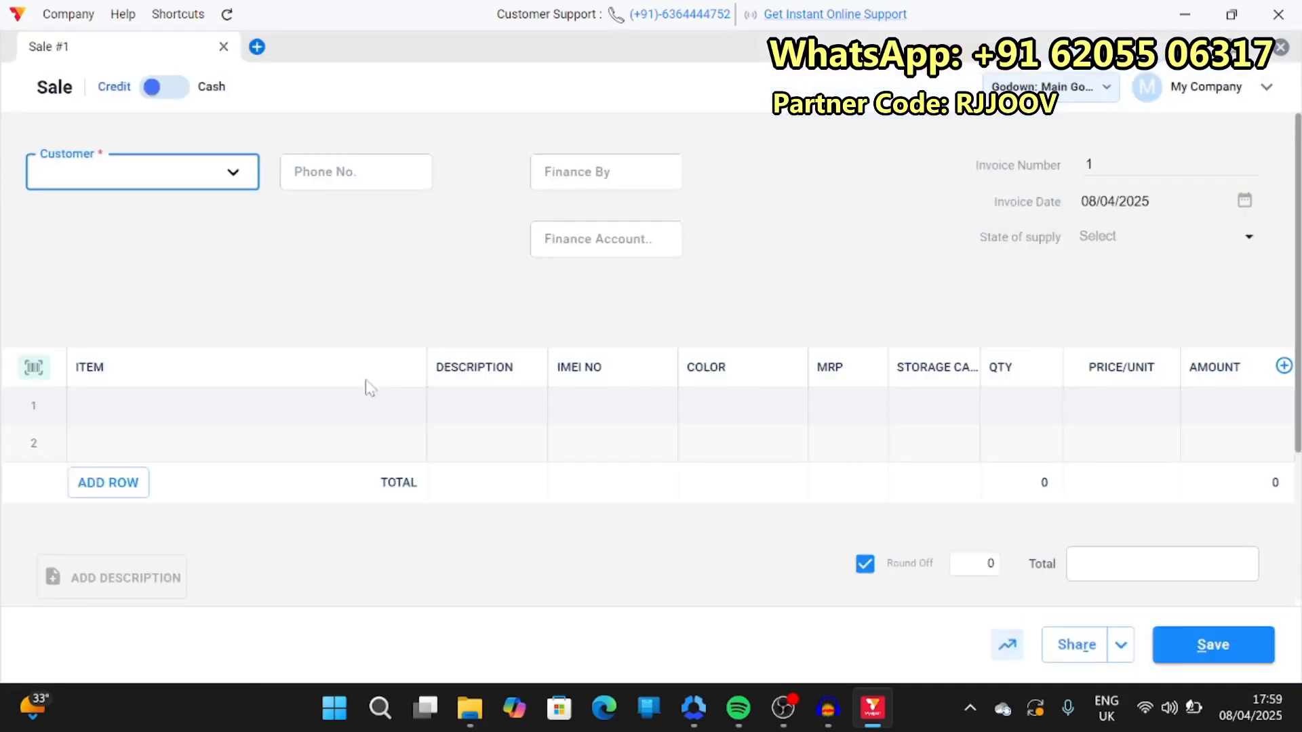
text(Sa)
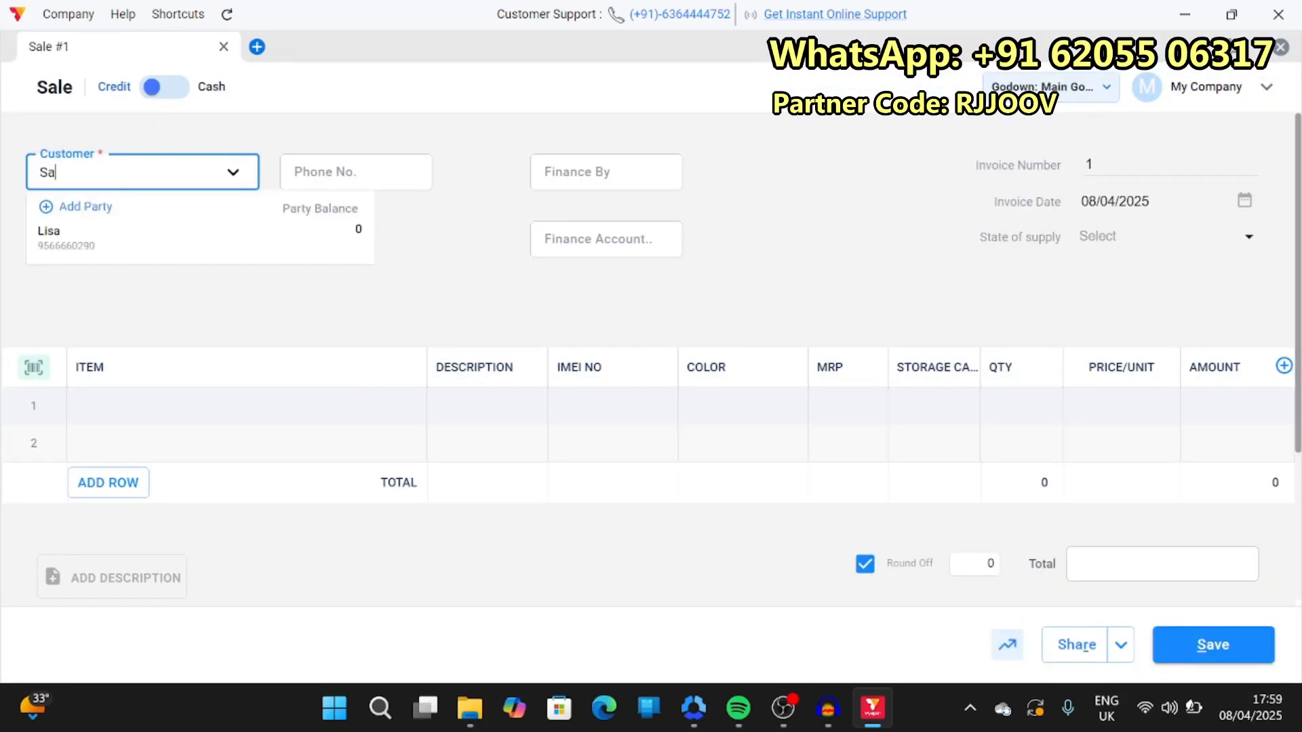
text(ra)
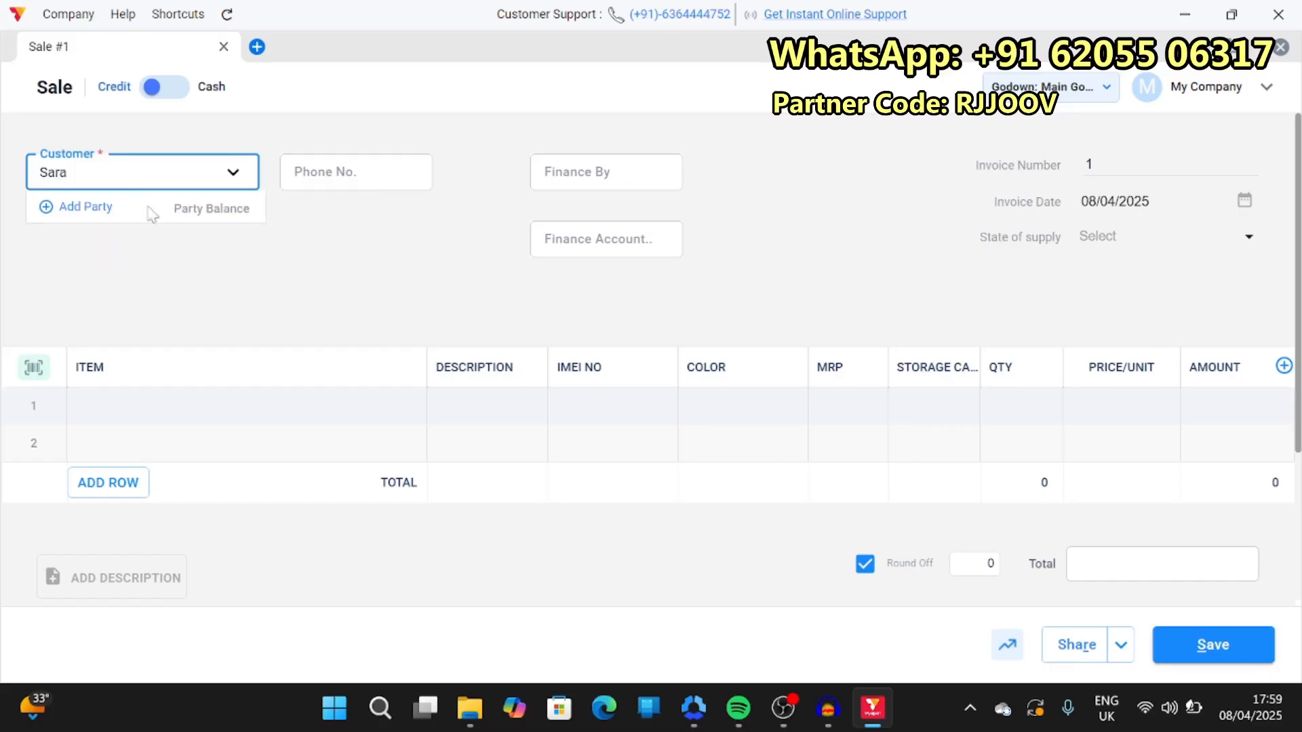
click(157, 247)
click(157, 247)
text(123)
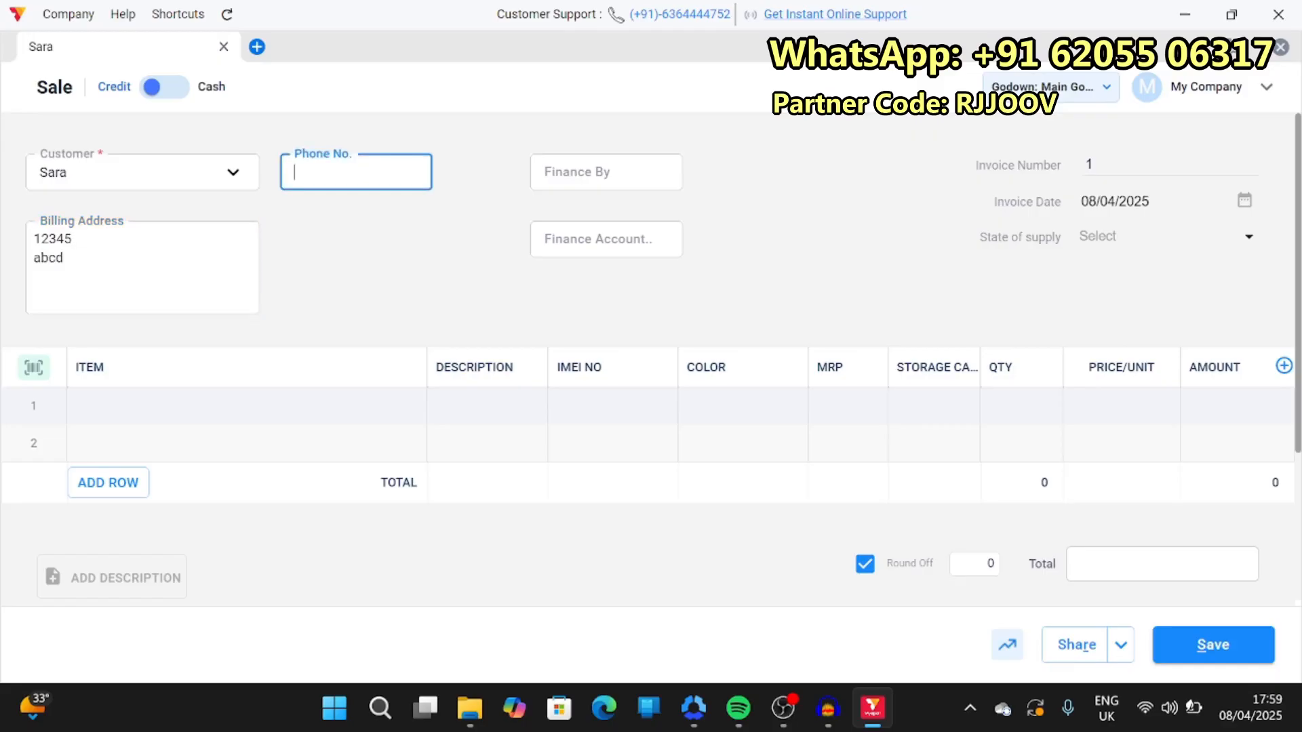
text(123445)
key(Tab)
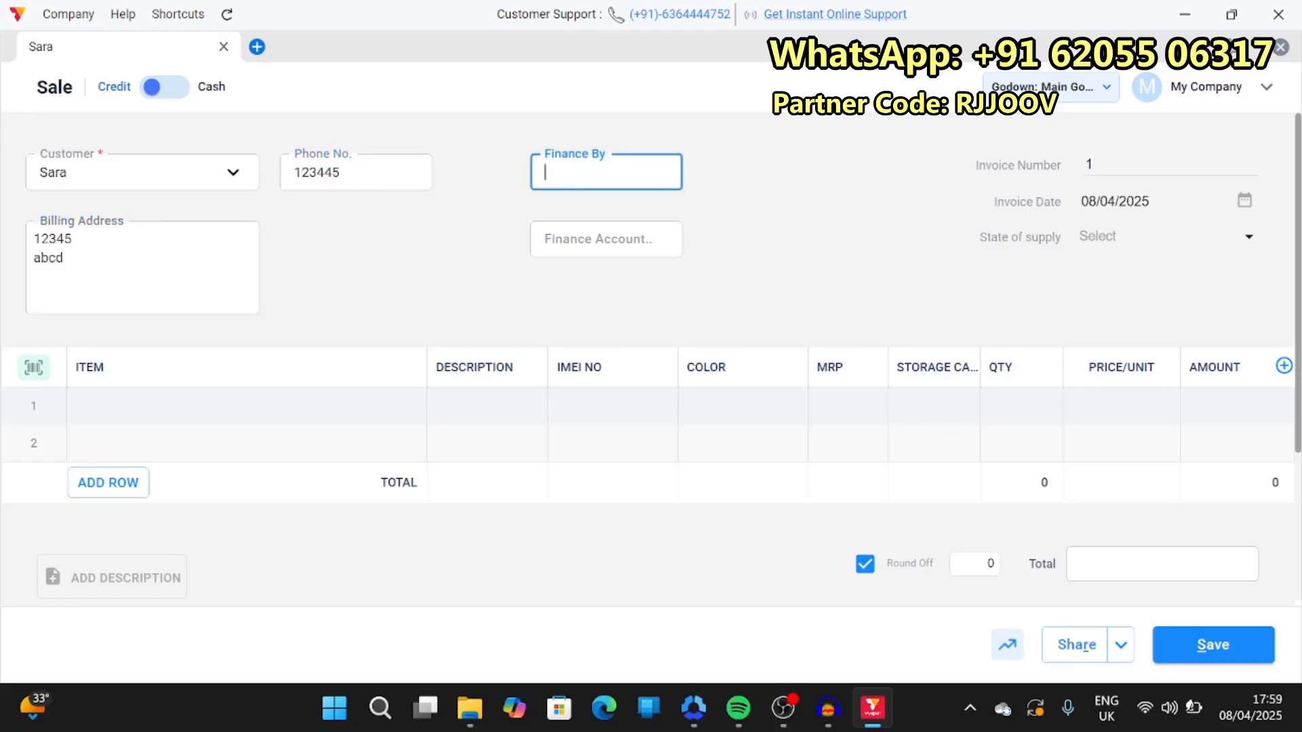
key(Tab)
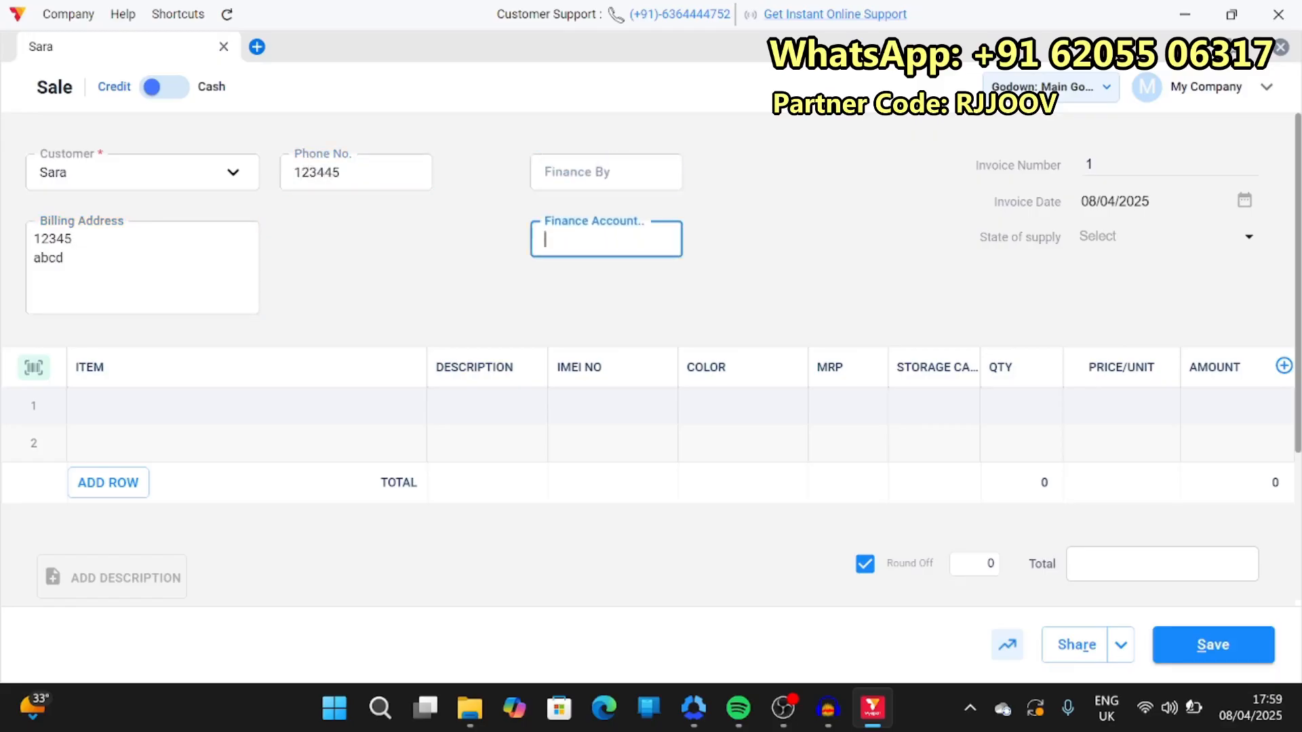
click(461, 238)
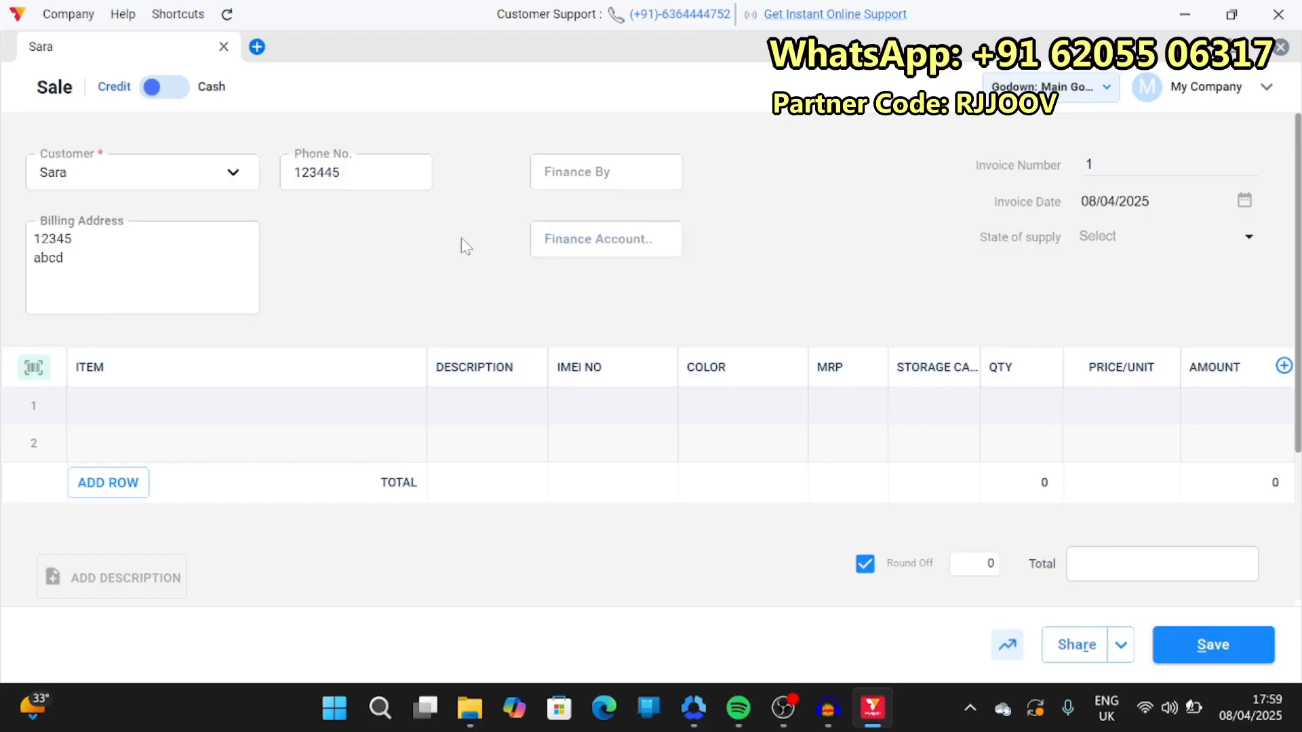
View the code/serial scanning dialog for the sale items and close it without an entry
click(284, 406)
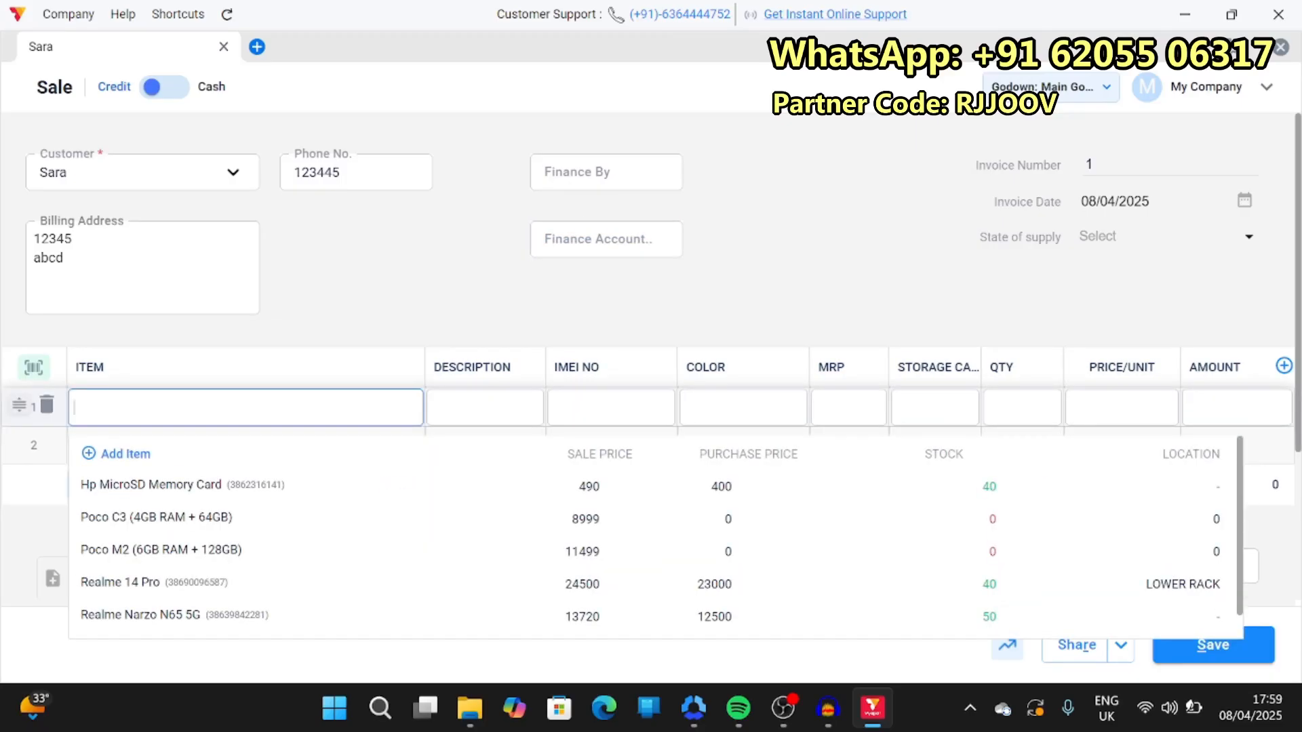
click(34, 368)
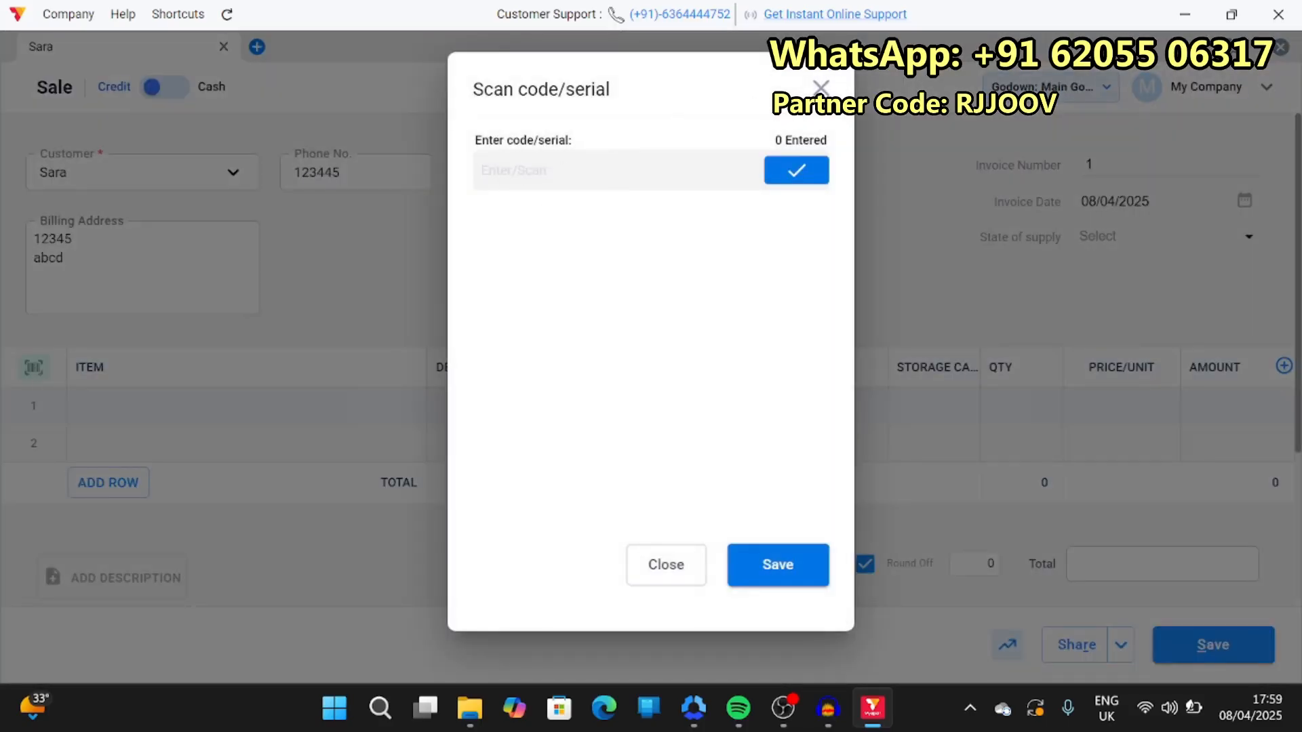
click(665, 564)
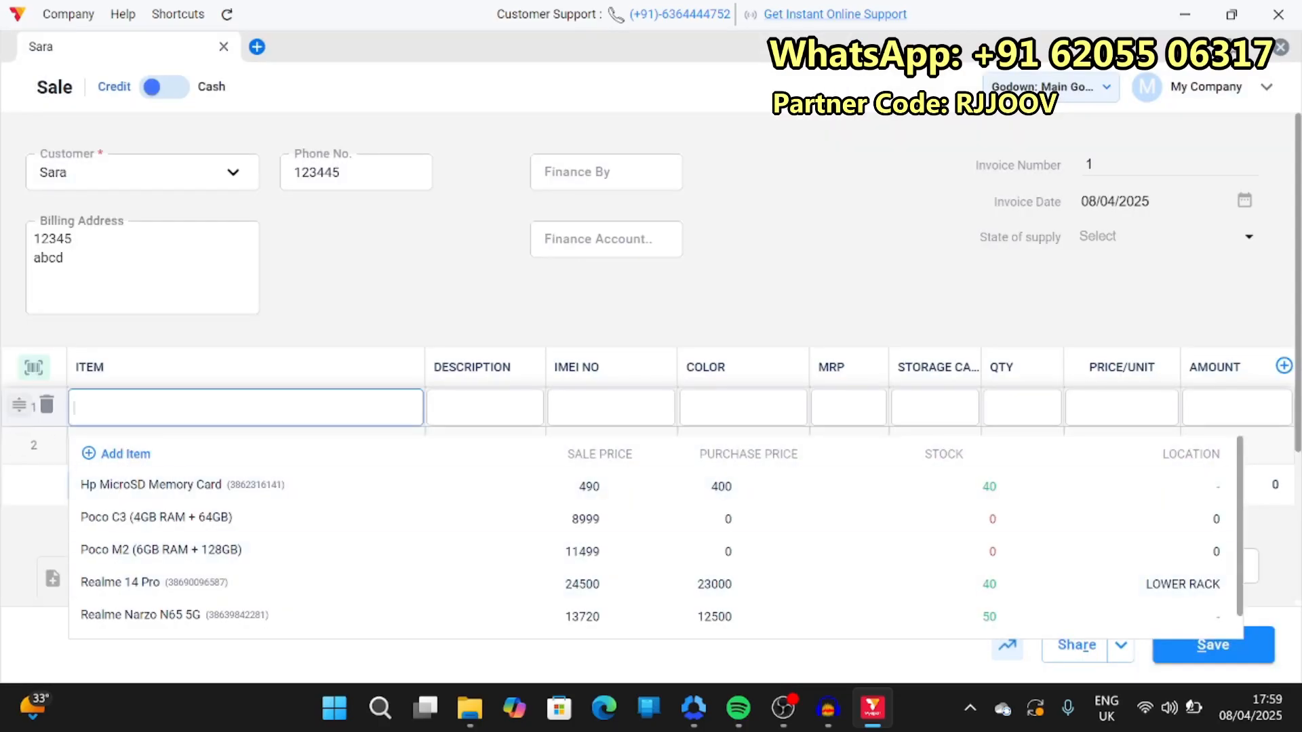
Add one Realme 14 Pro from the Crystel Green batch and one Hp MicroSD Memory Card to the sale
click(112, 584)
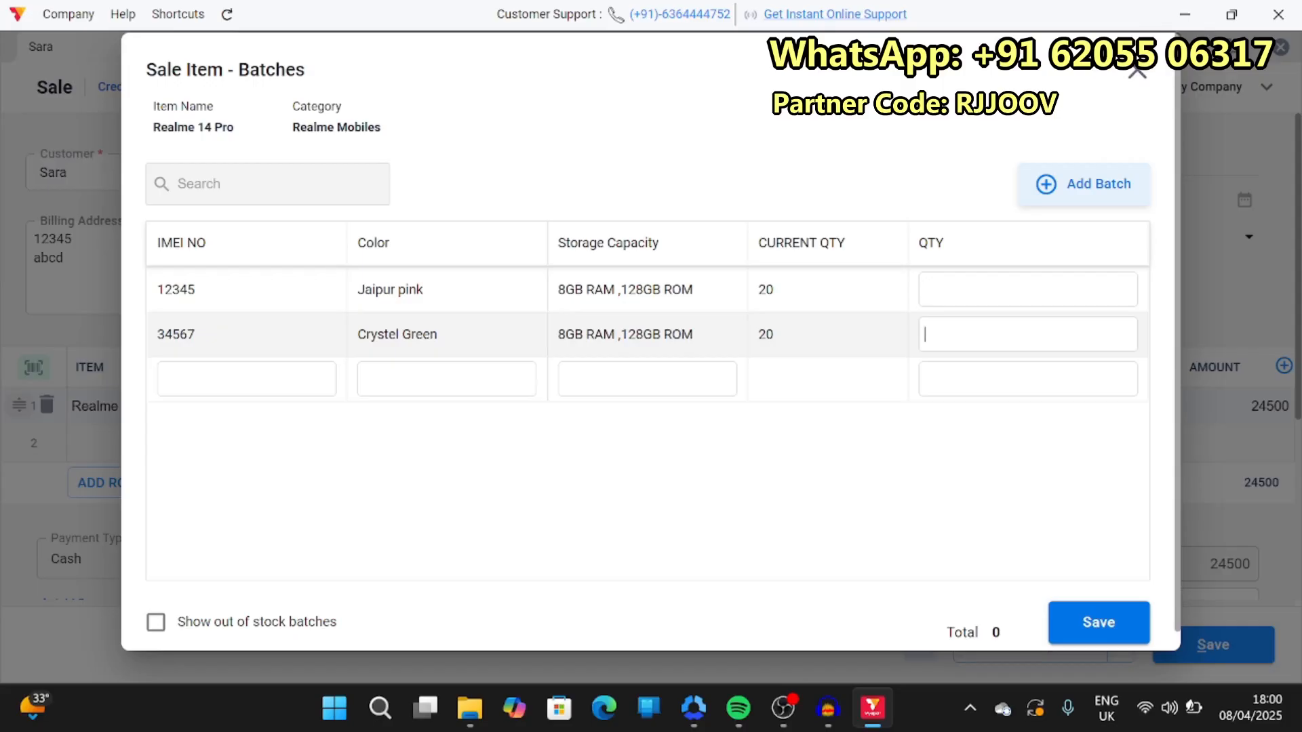
text(1)
click(1094, 620)
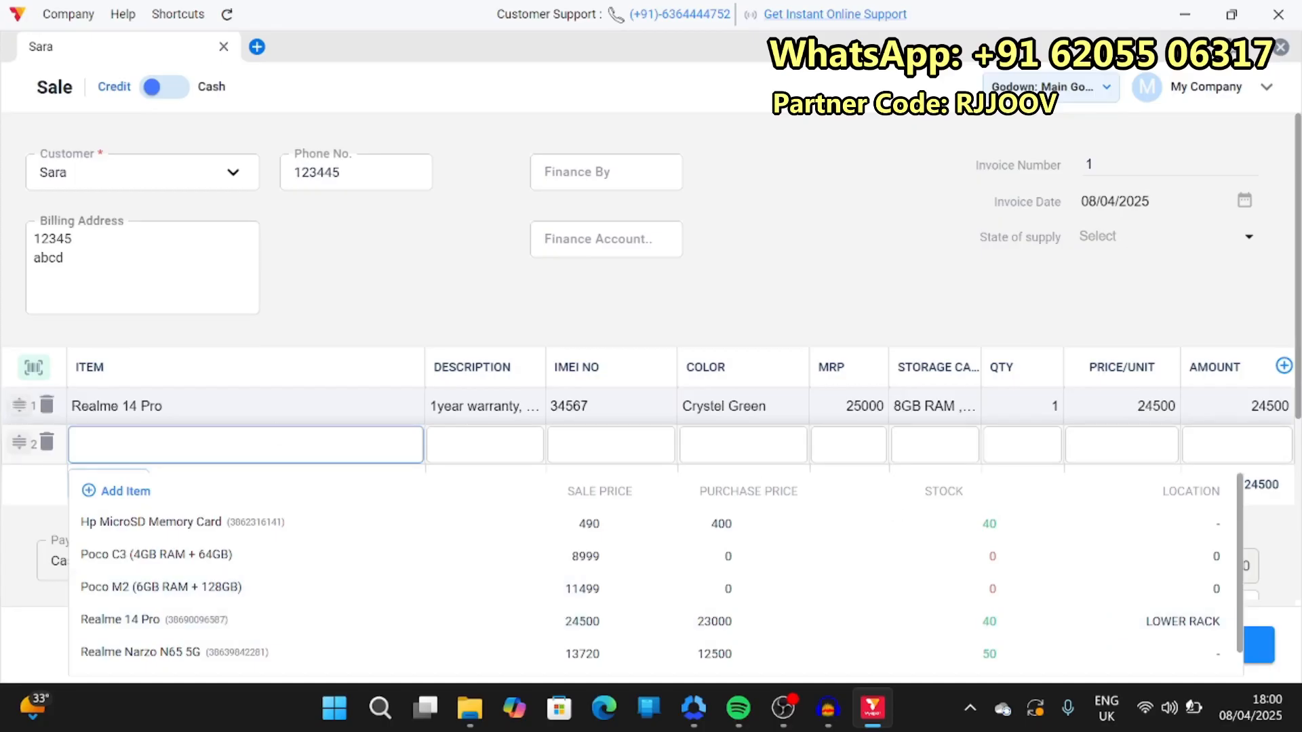
click(422, 303)
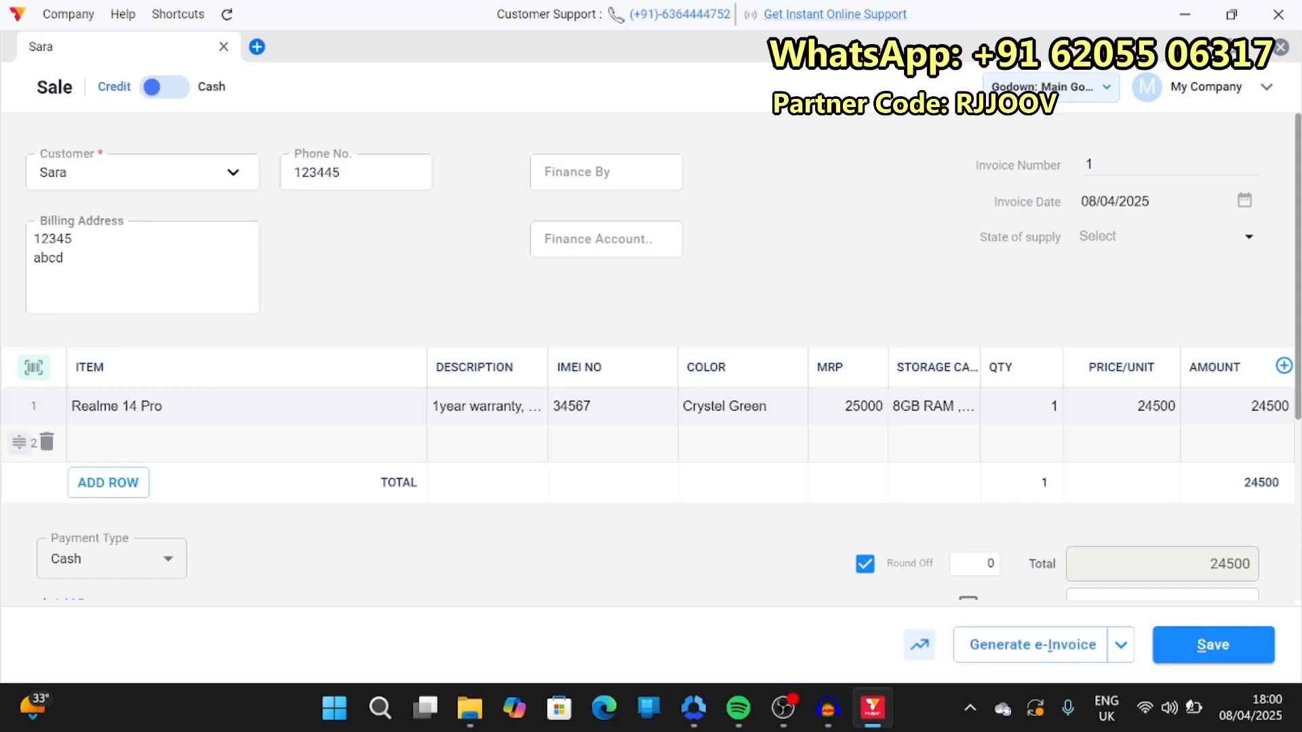
click(204, 444)
click(149, 528)
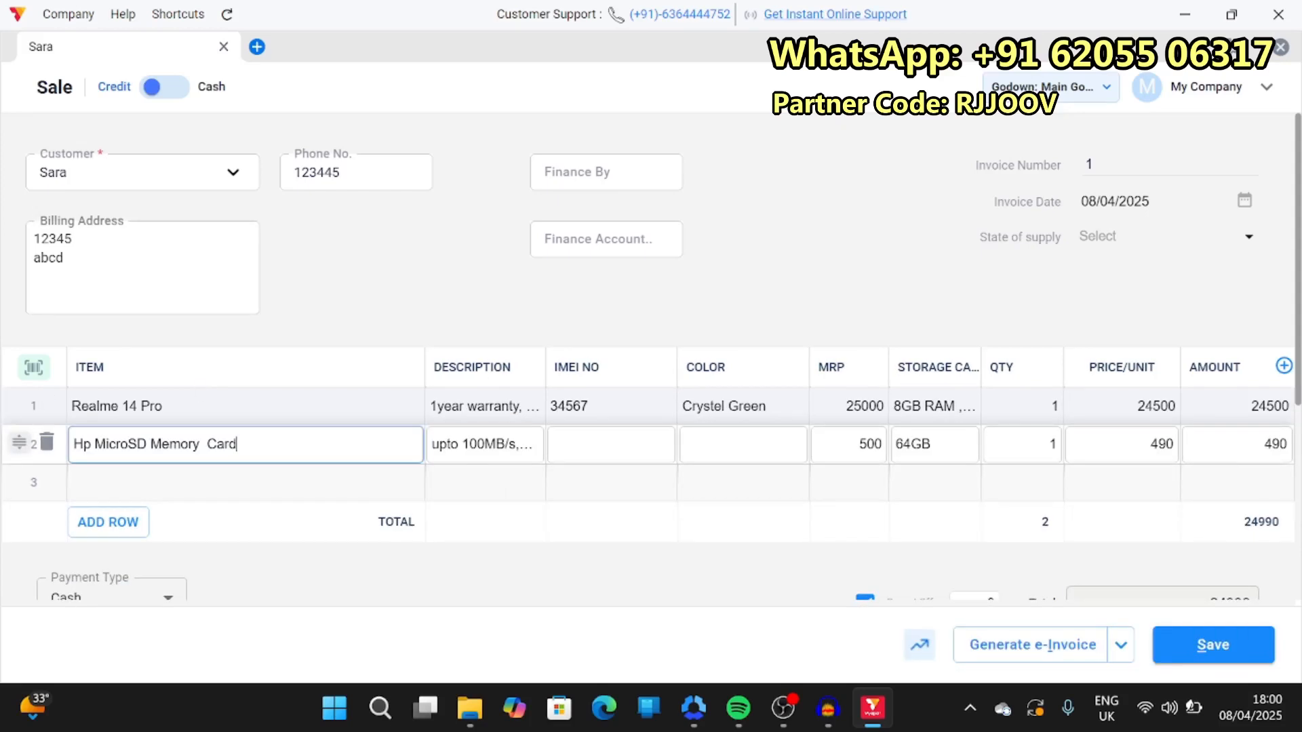
Try entering 25000 as the received amount for the sale in place of the full total
scroll(651, 366, down, 3)
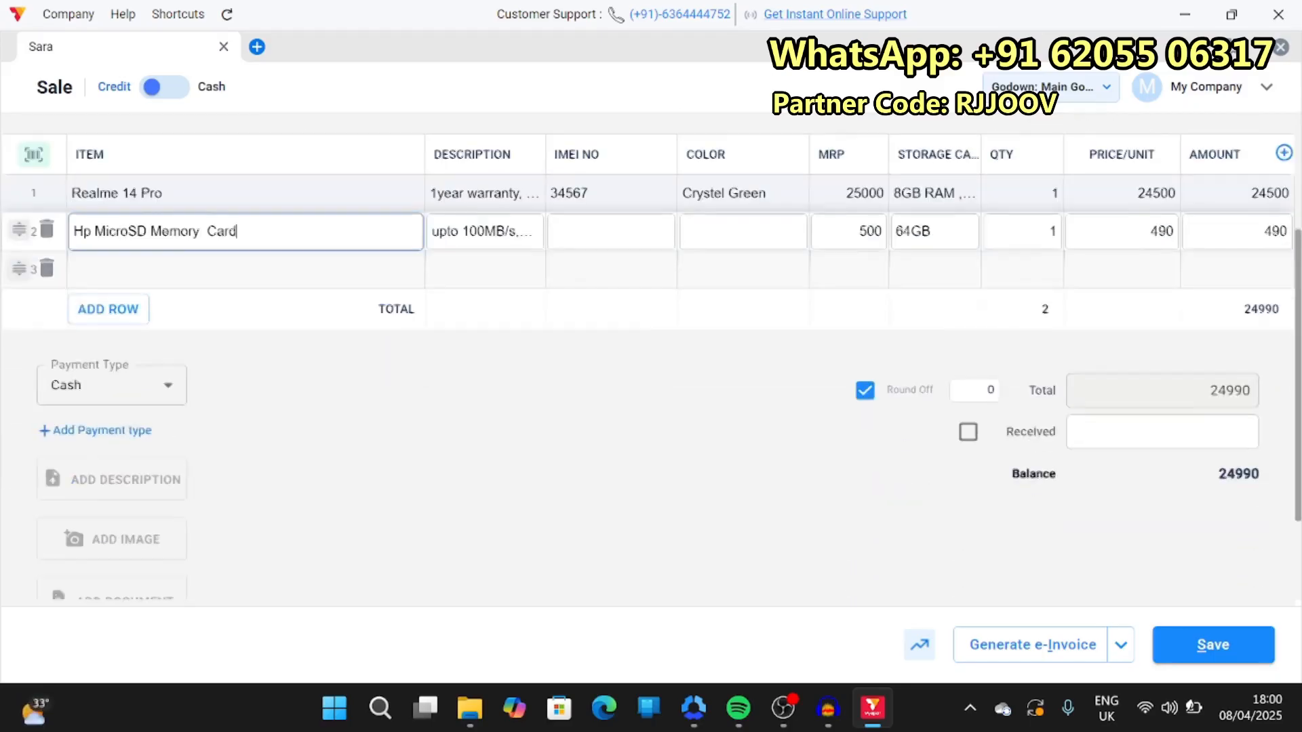
click(968, 417)
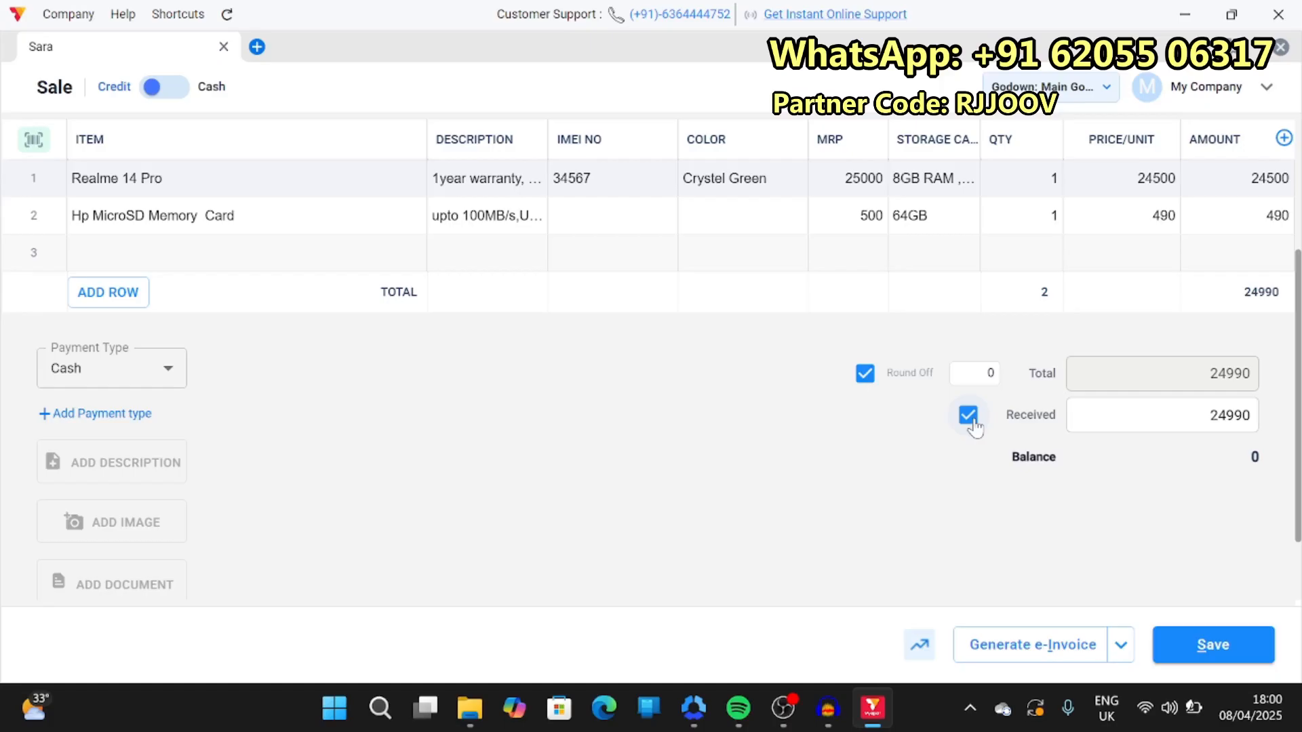
click(969, 418)
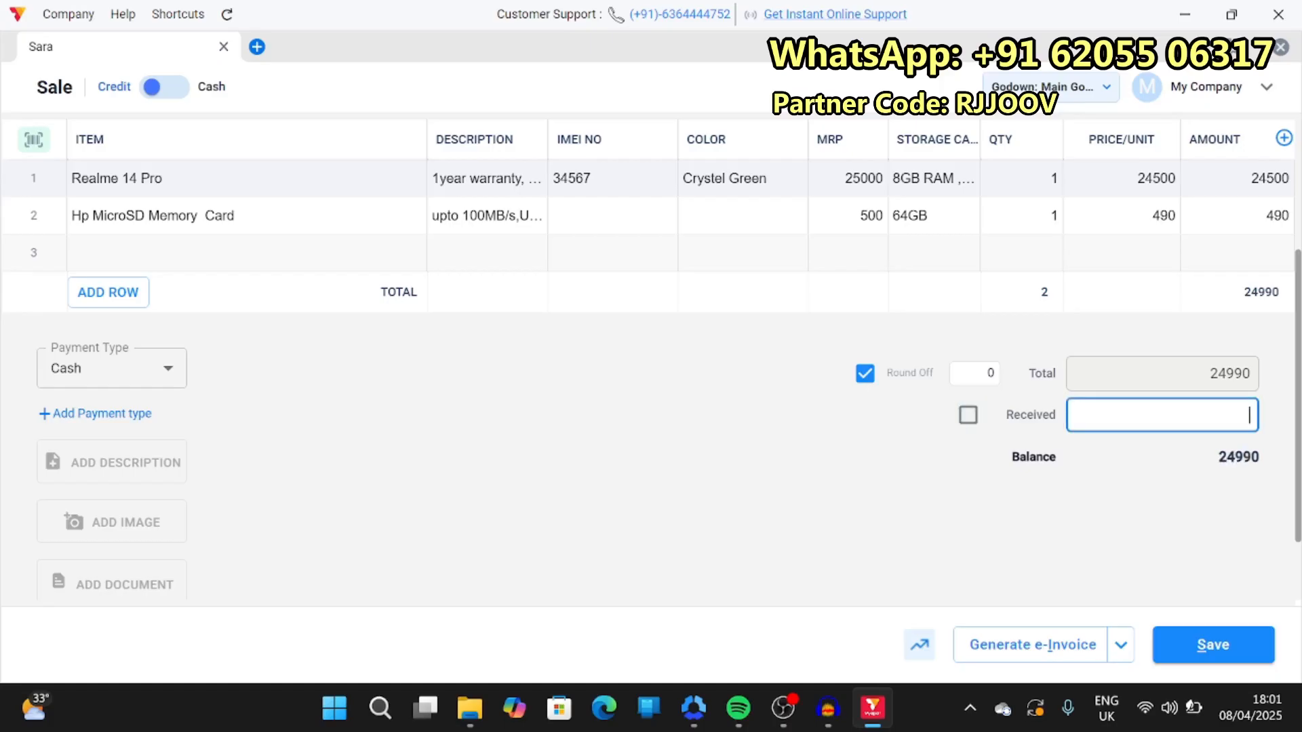
text(25000)
drag(1273, 461, 1232, 461)
click(1200, 478)
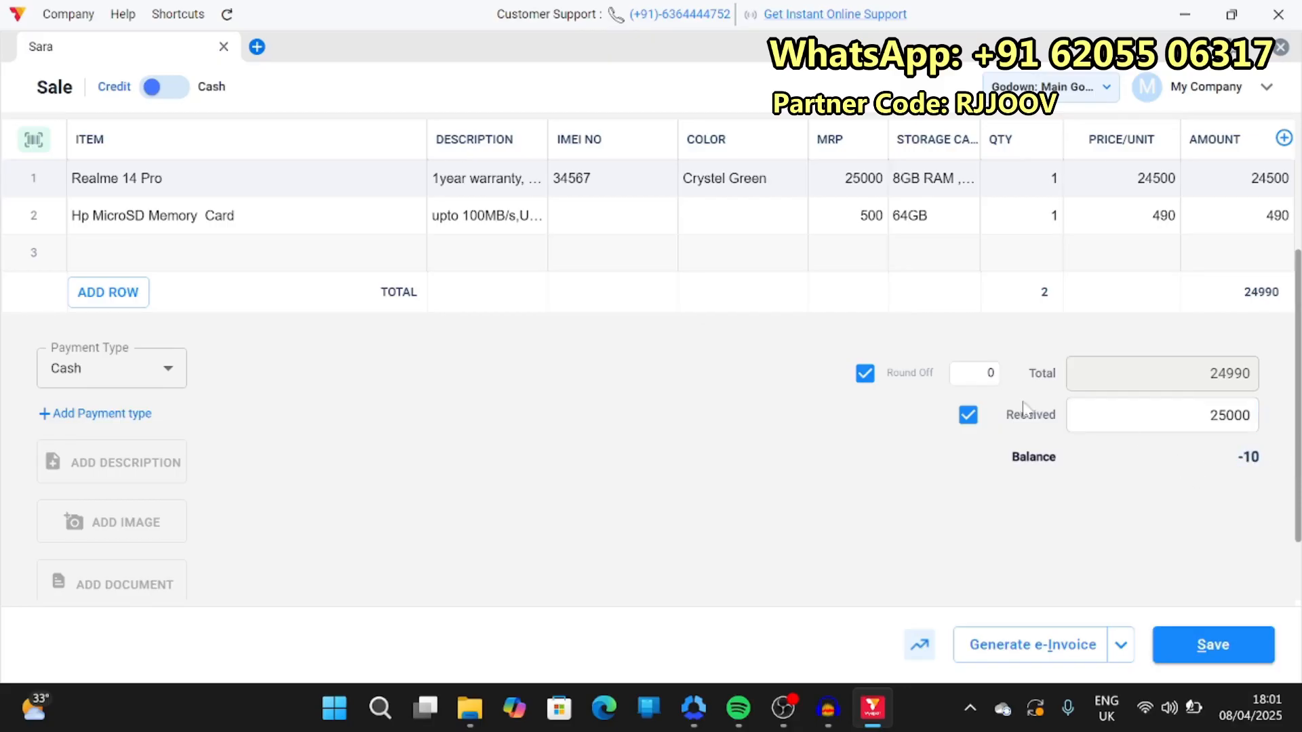
Mark the full invoice total of 24990 as received
click(969, 415)
click(969, 416)
Check the sale's payment section and view the invoice's cost and profit calculation
scroll(1168, 485, down, 1)
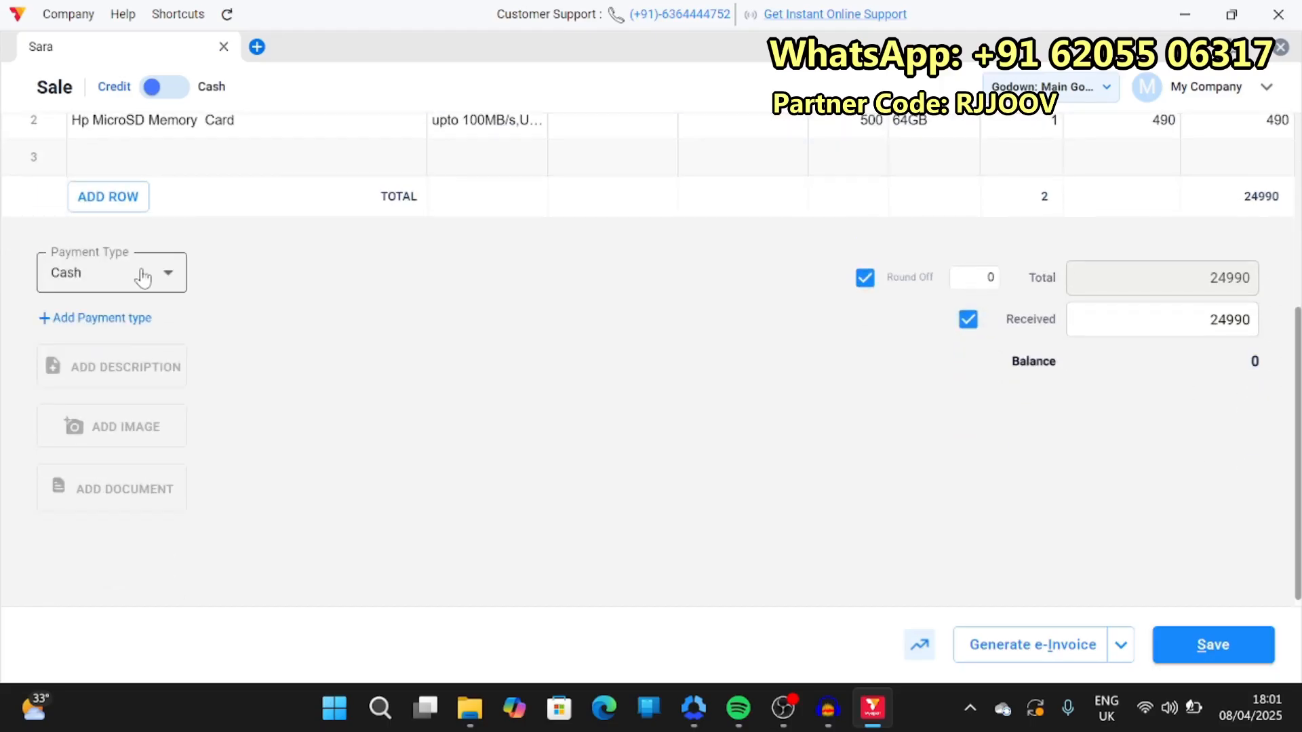
scroll(355, 375, up, 1)
scroll(356, 374, down, 1)
click(920, 645)
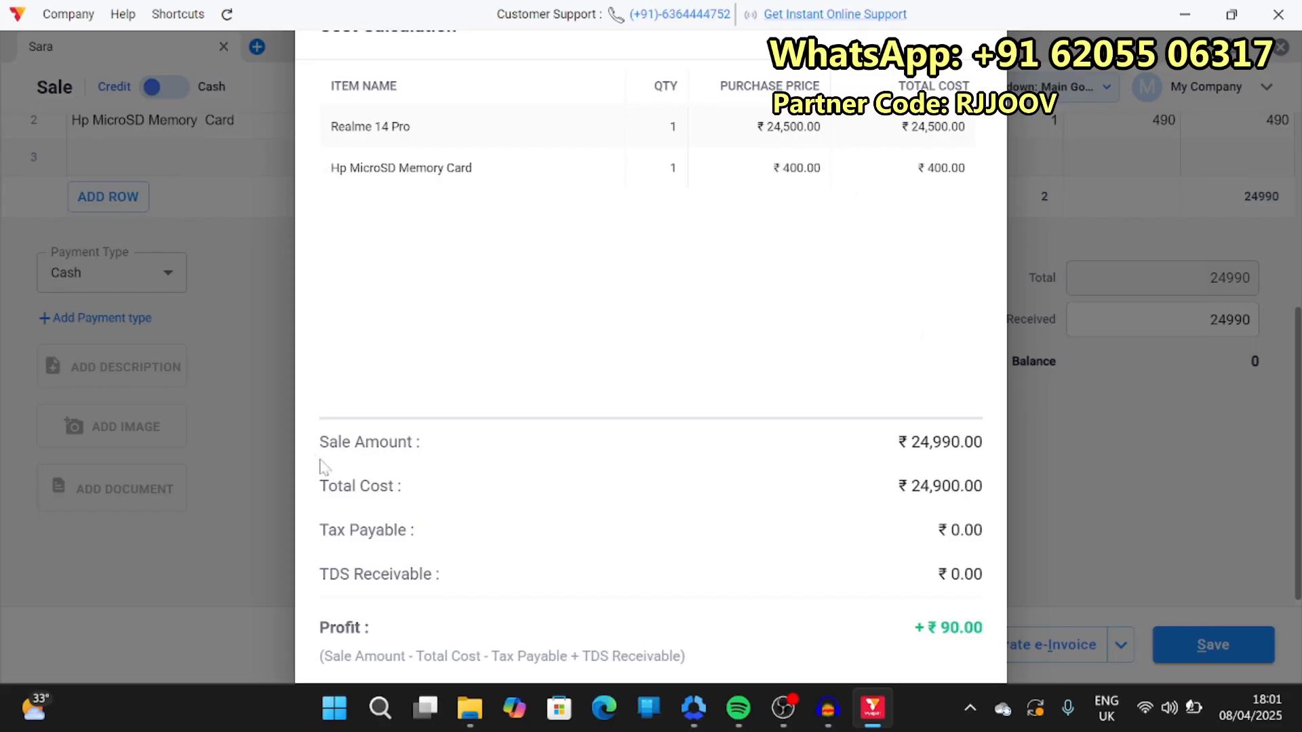
Check the total cost, sale amount and profit in the invoice's cost calculation, and close the calculation
drag(907, 486, 983, 485)
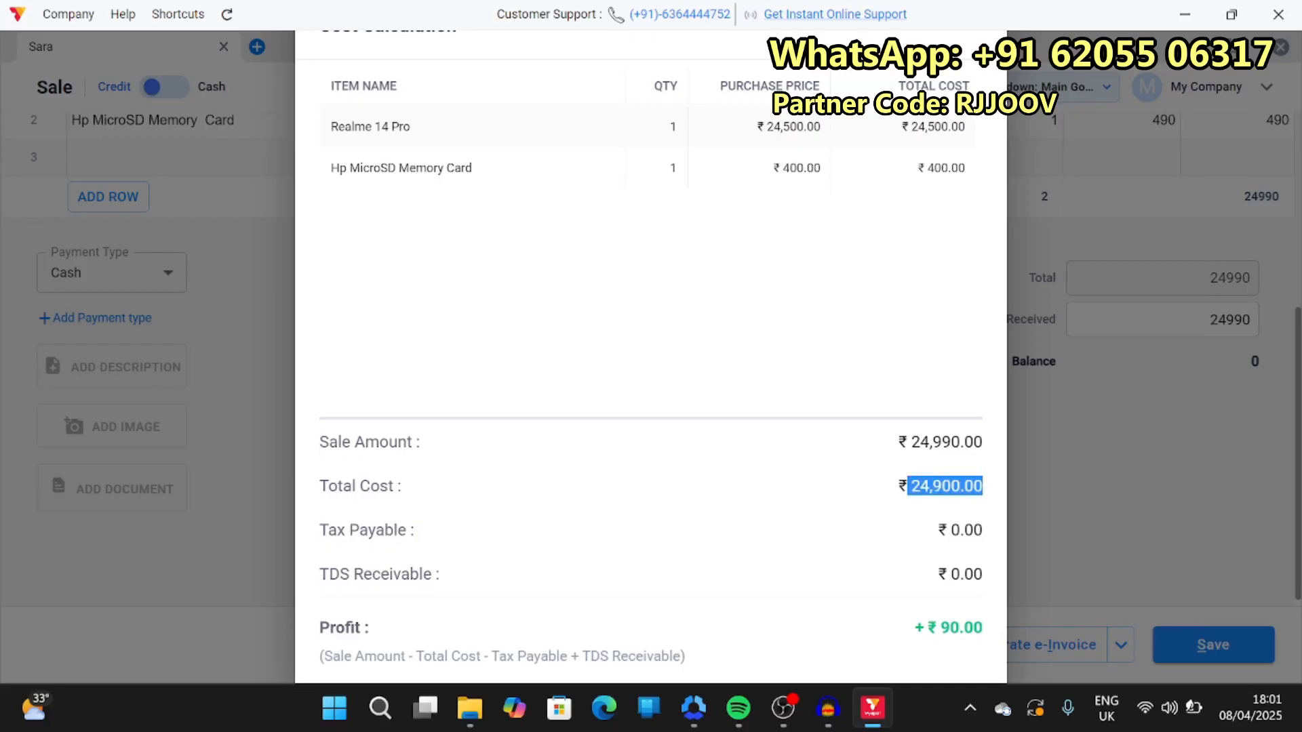
click(739, 478)
drag(907, 442, 960, 441)
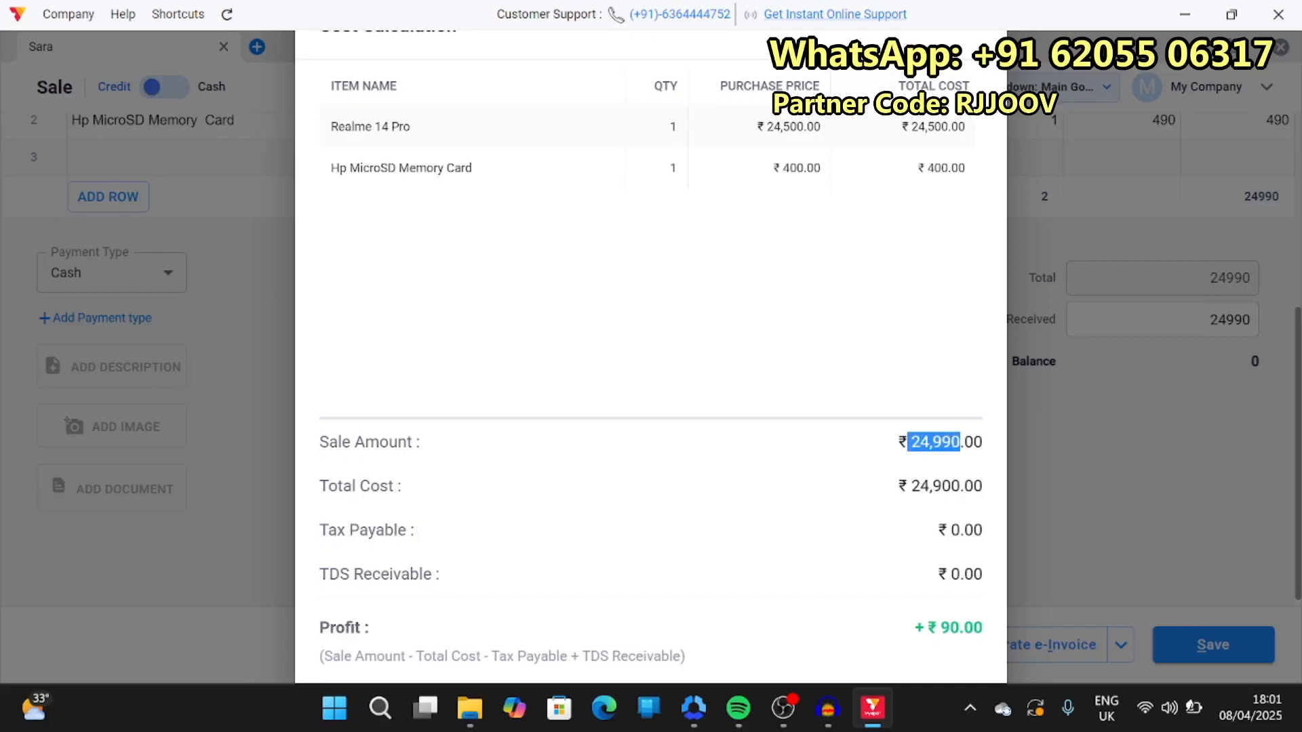
drag(937, 627, 962, 627)
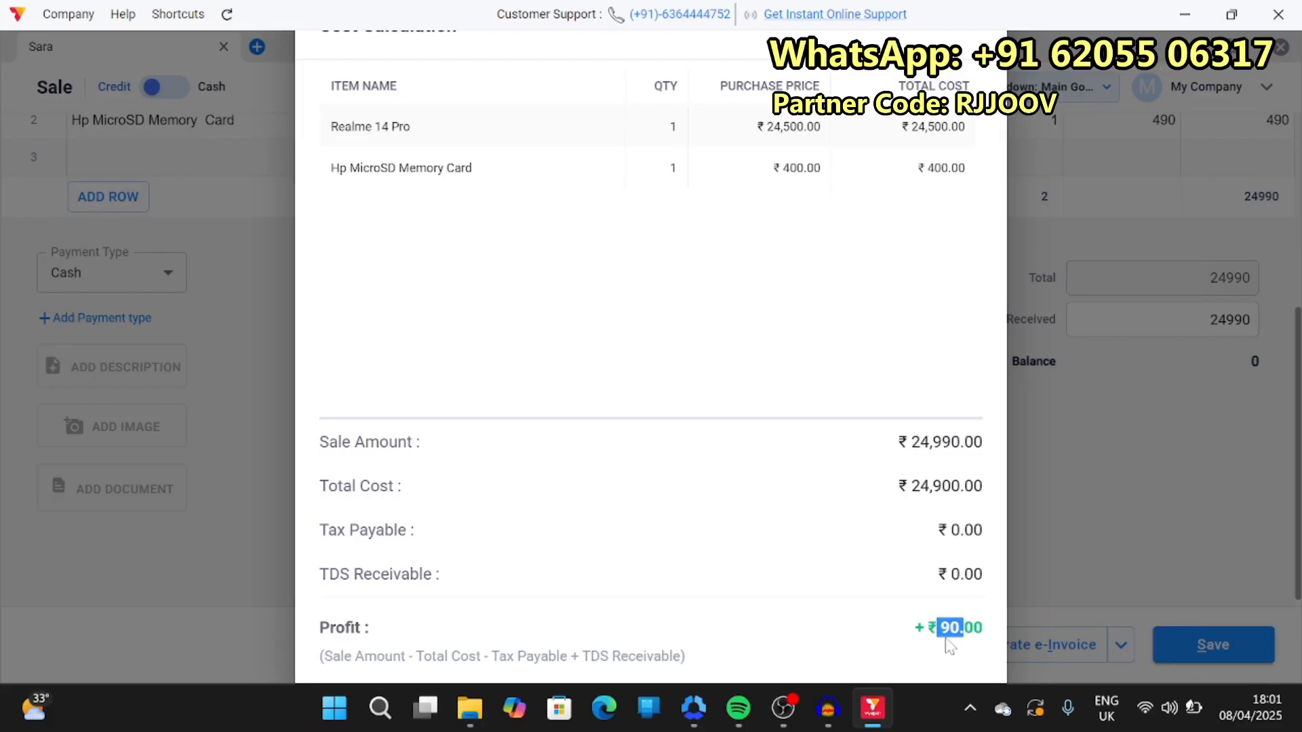
click(1036, 579)
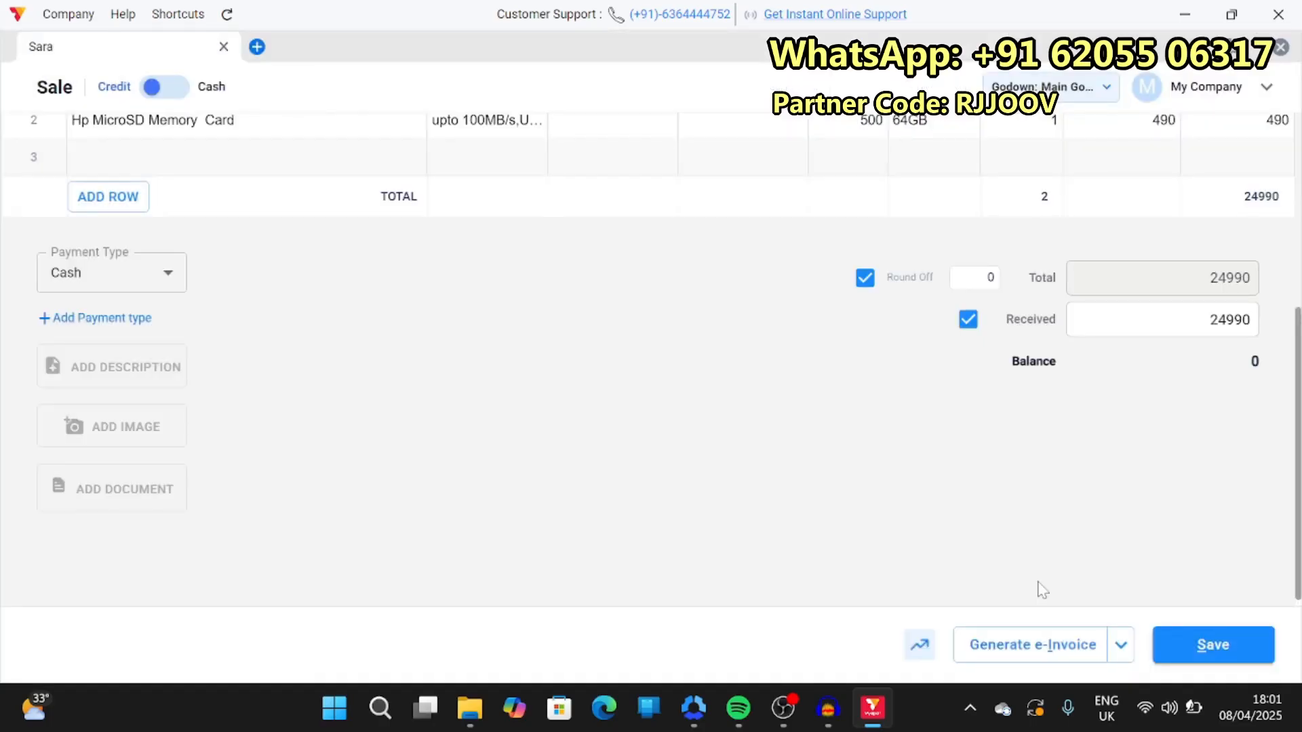
Review the sale's items and payment section, save the sale and look over its invoice preview
scroll(657, 386, up, 5)
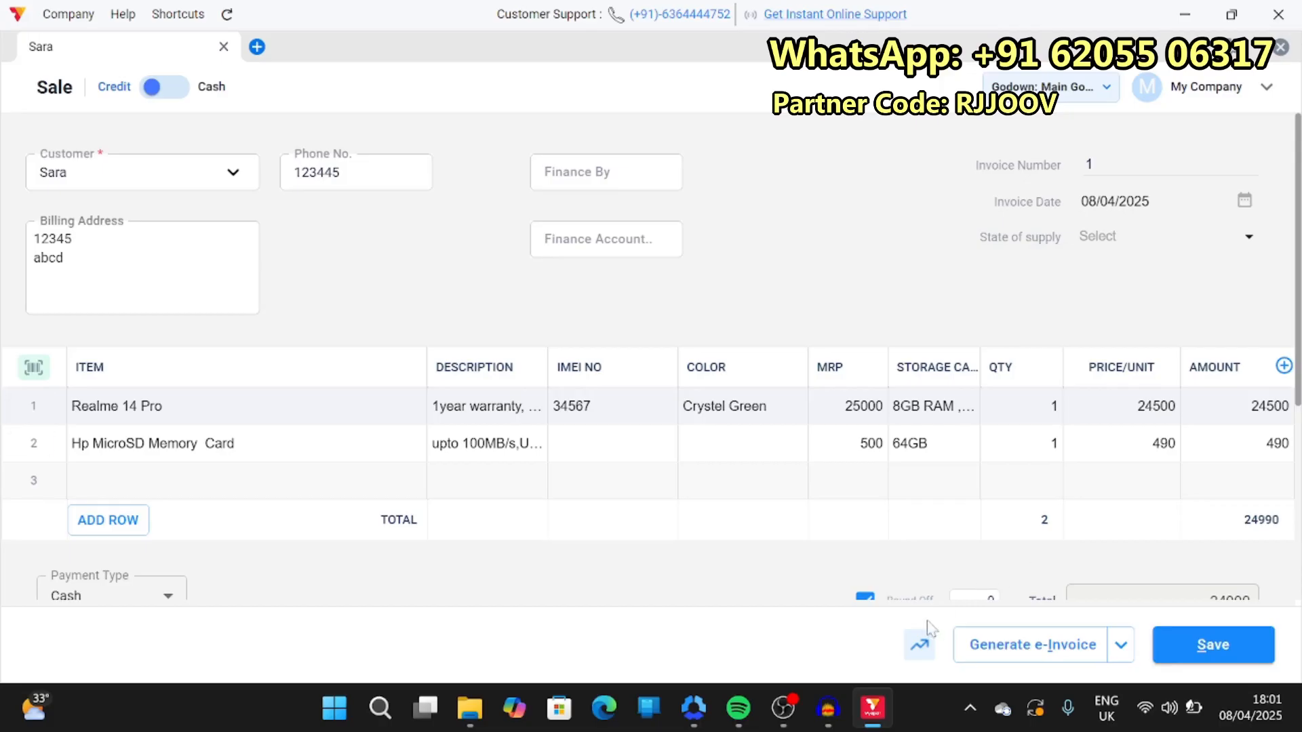
scroll(817, 514, down, 5)
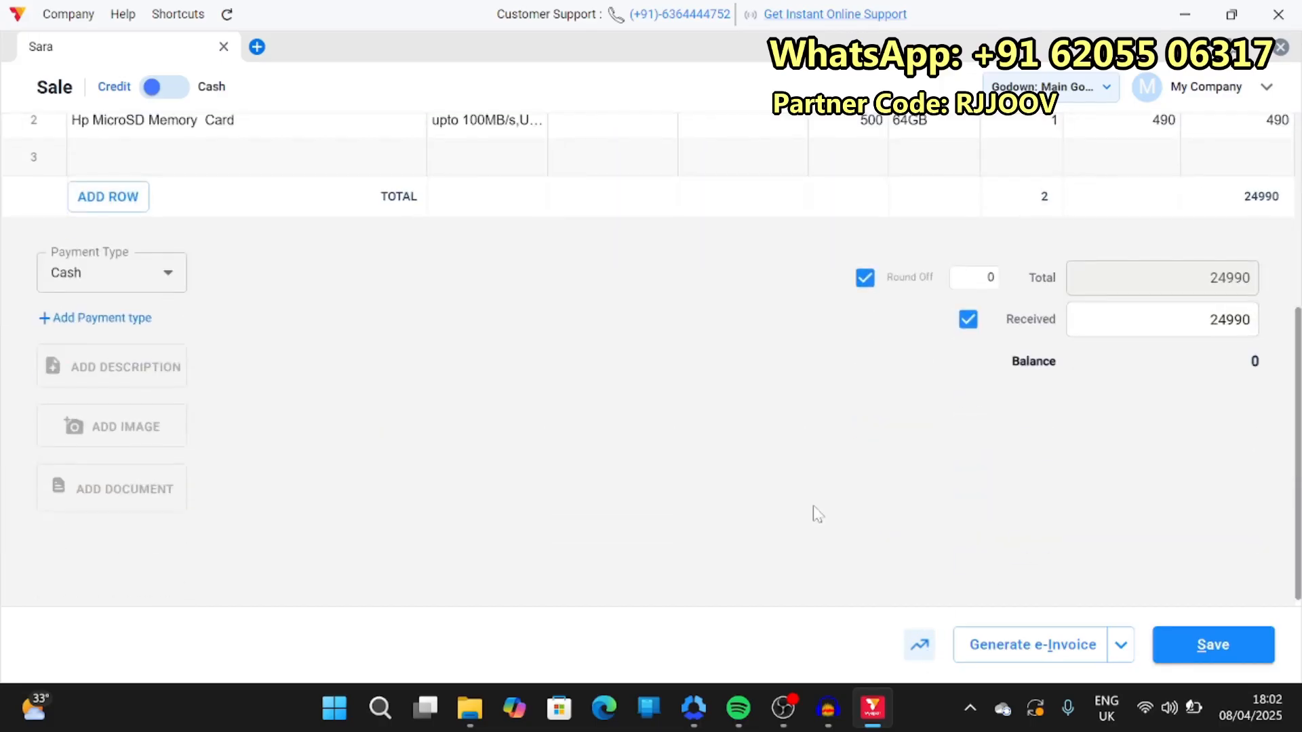
click(1187, 648)
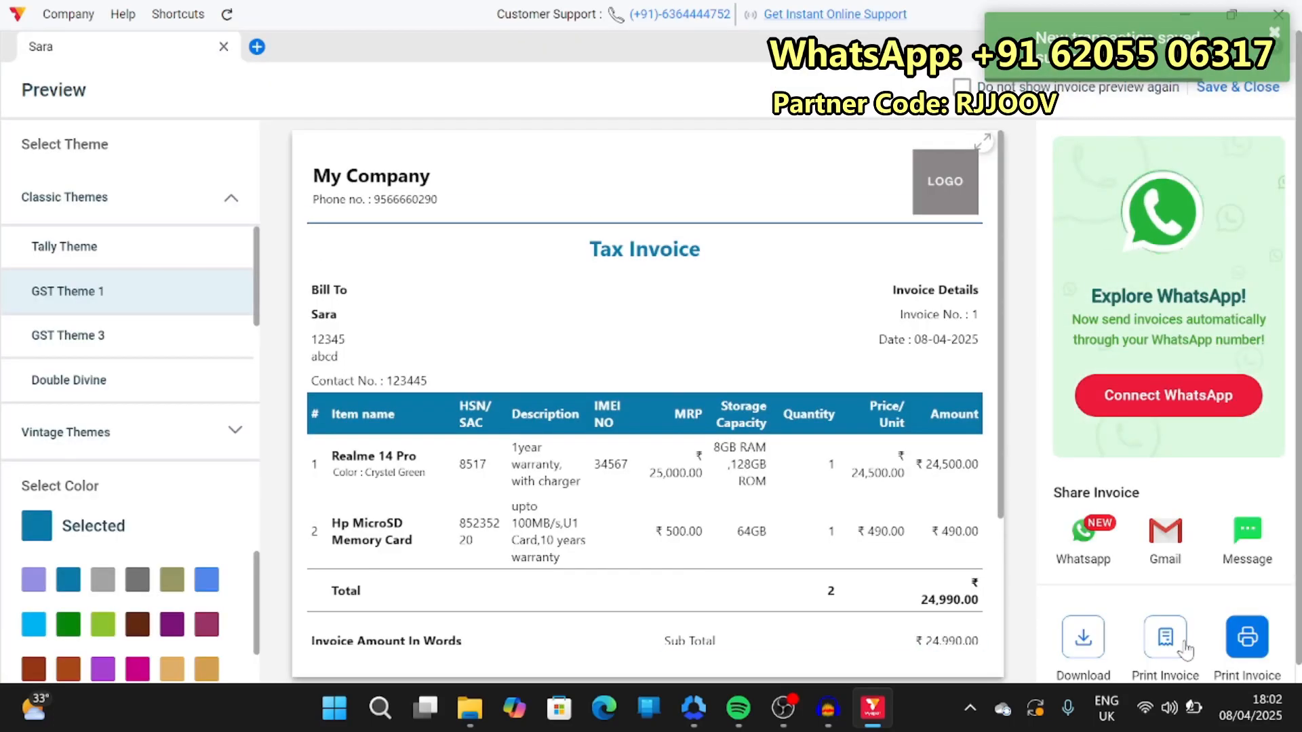
scroll(693, 560, up, 2)
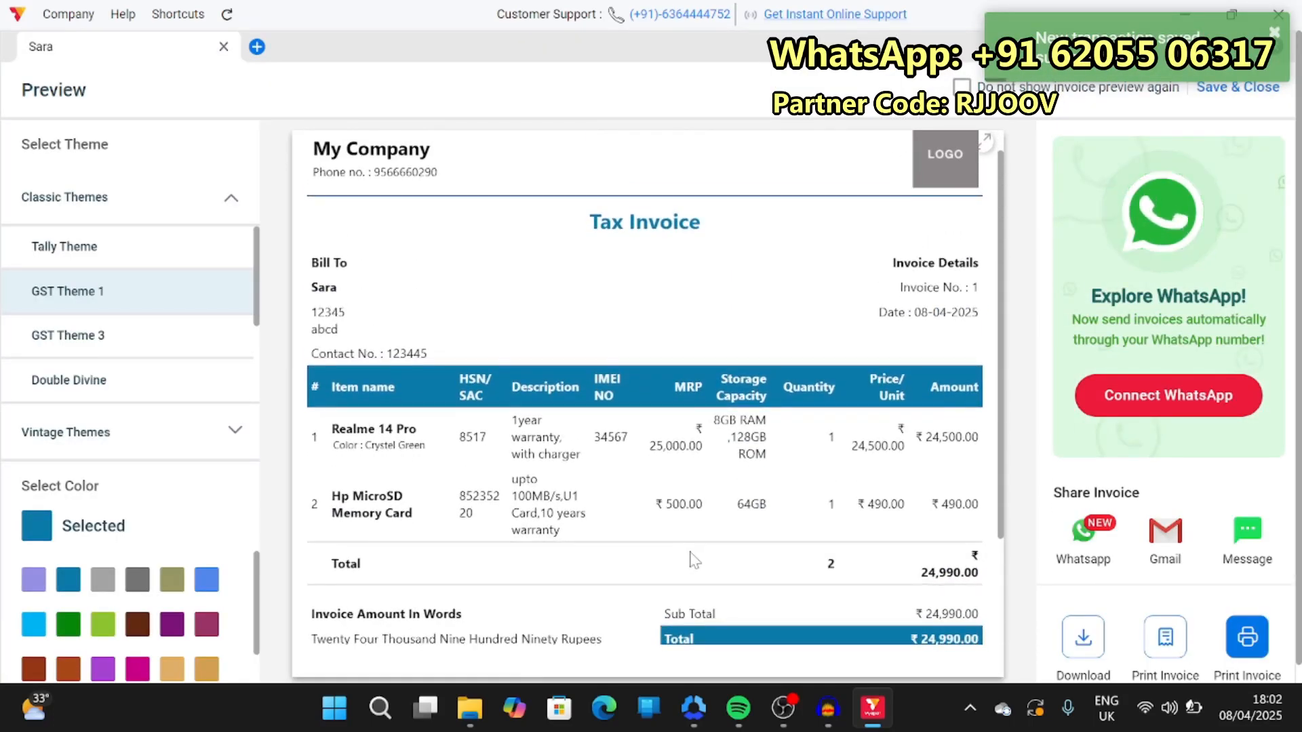
scroll(691, 560, down, 3)
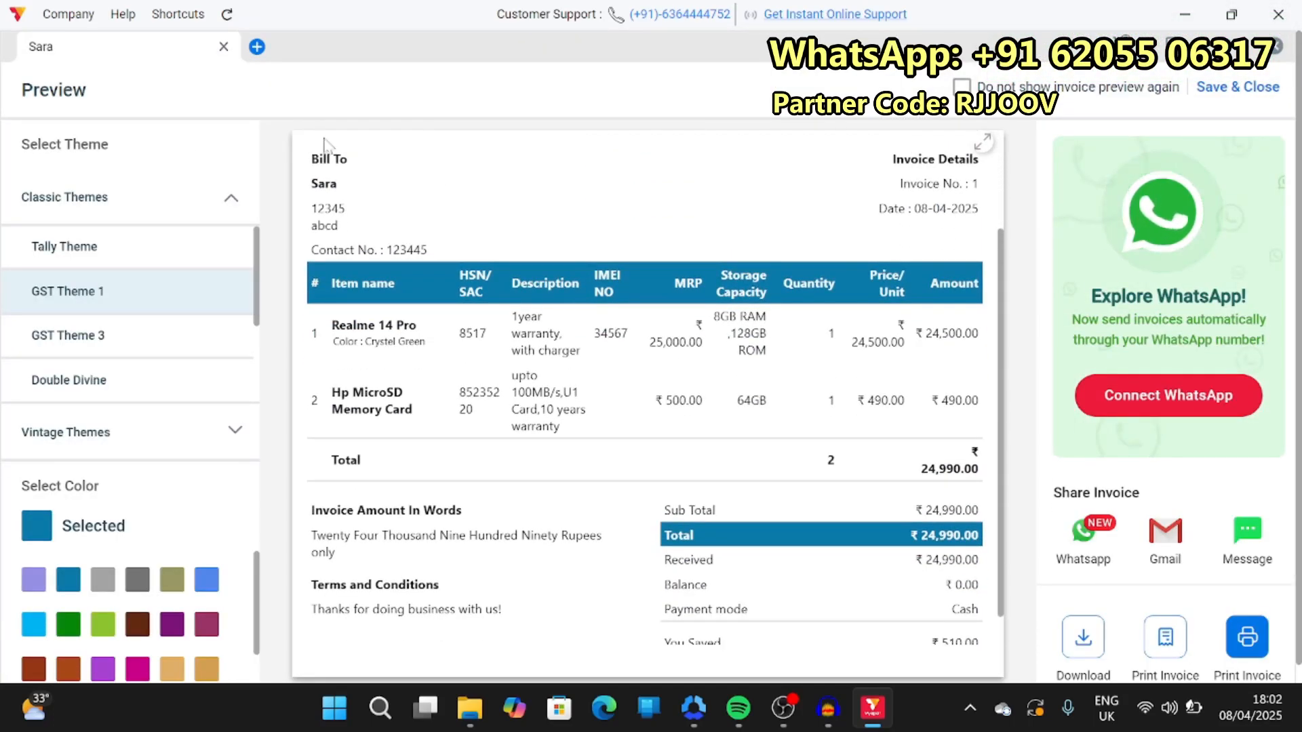
Compare the invoice in Tally Theme, GST Theme 3 and Double Divine, and save and close it with GST Theme 1
click(60, 265)
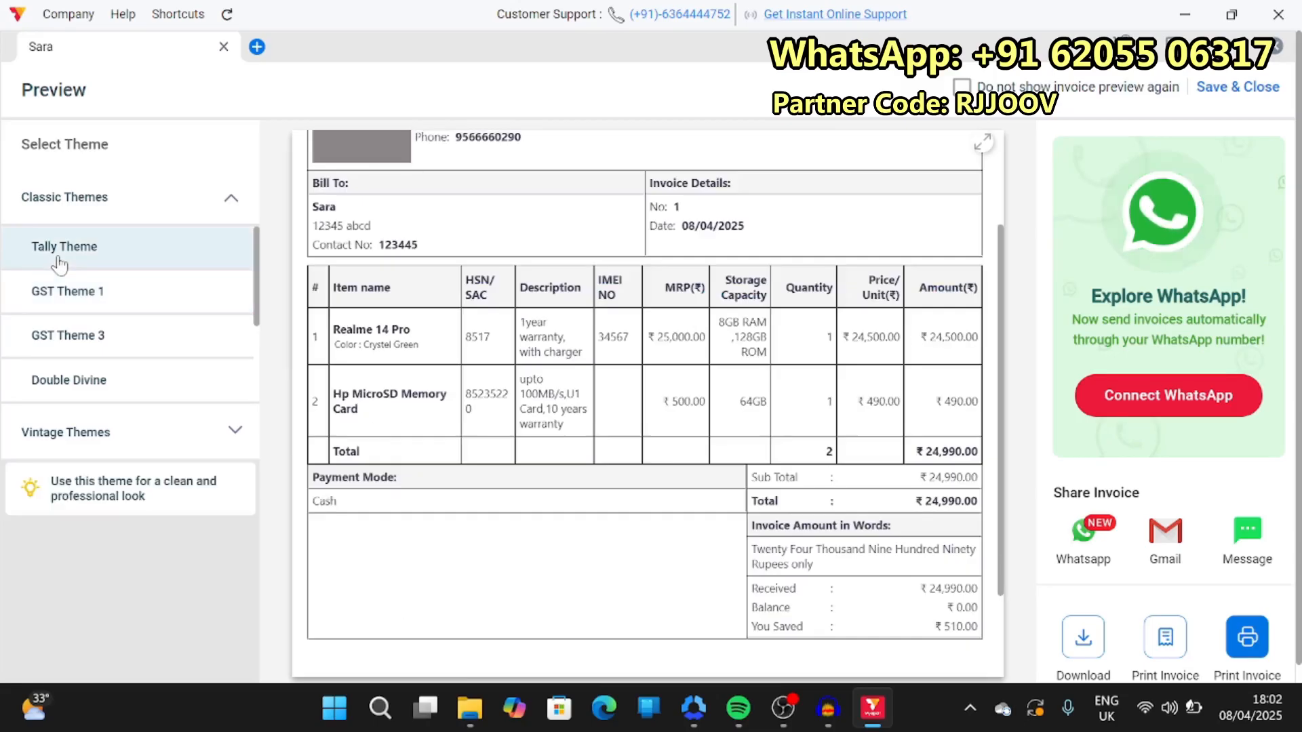
click(86, 346)
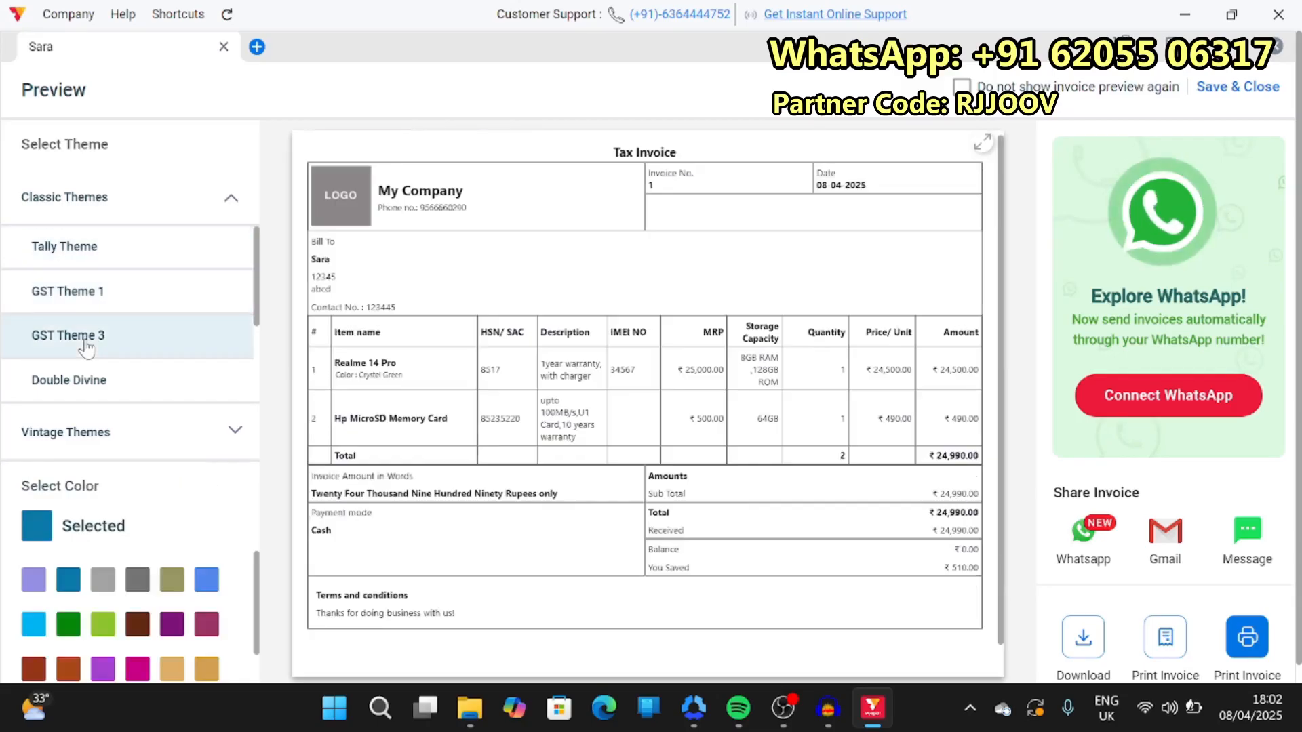
click(86, 389)
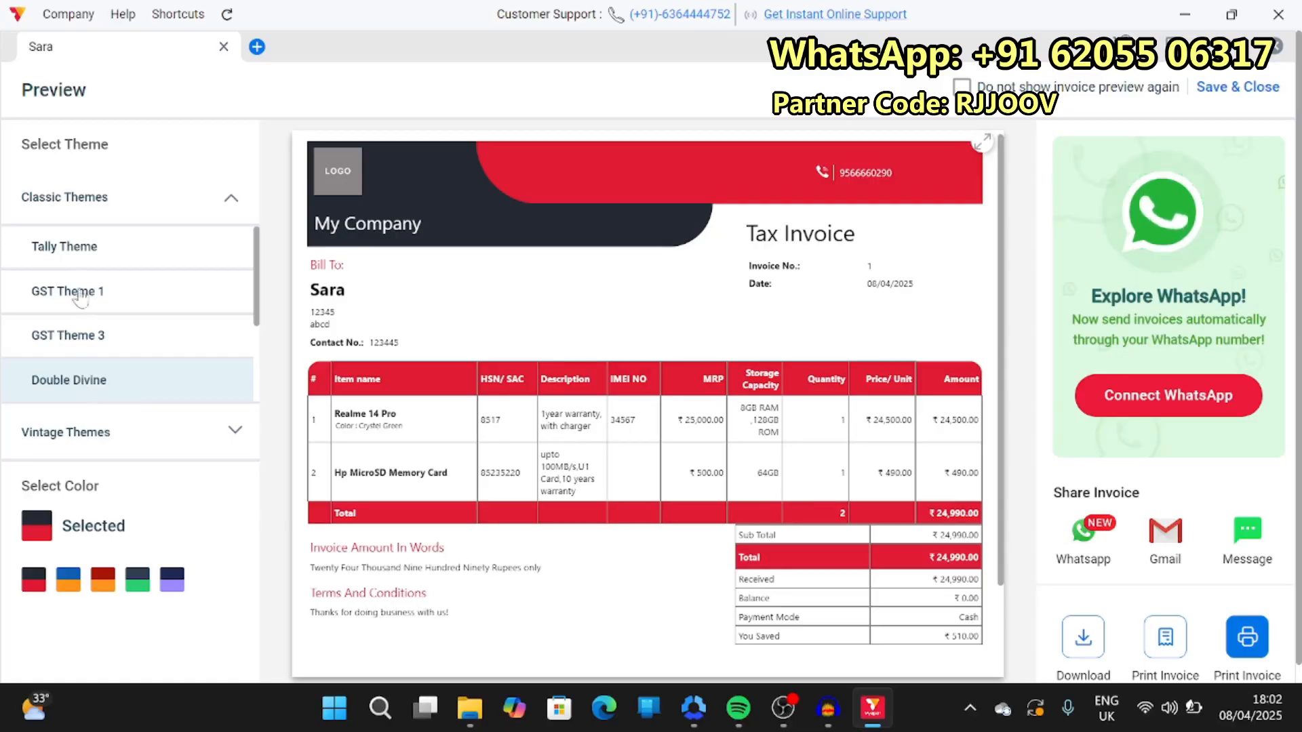
click(75, 202)
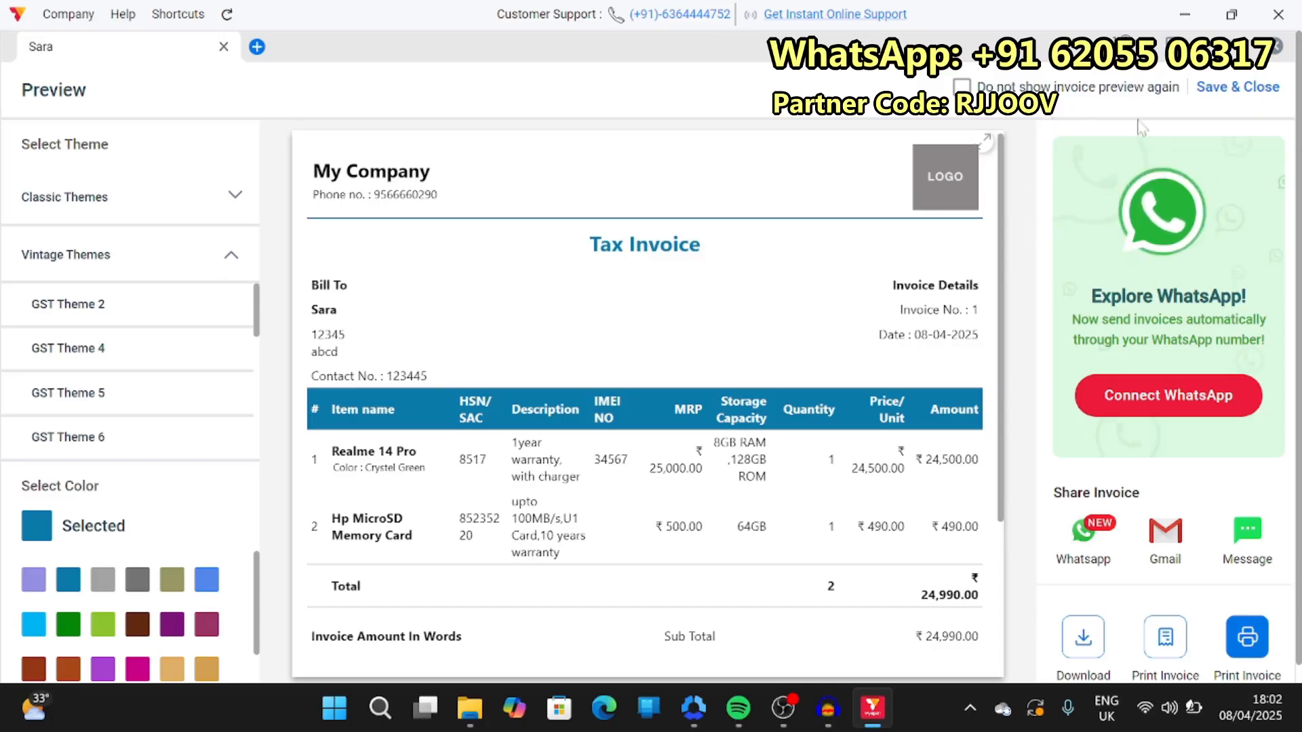
click(1225, 88)
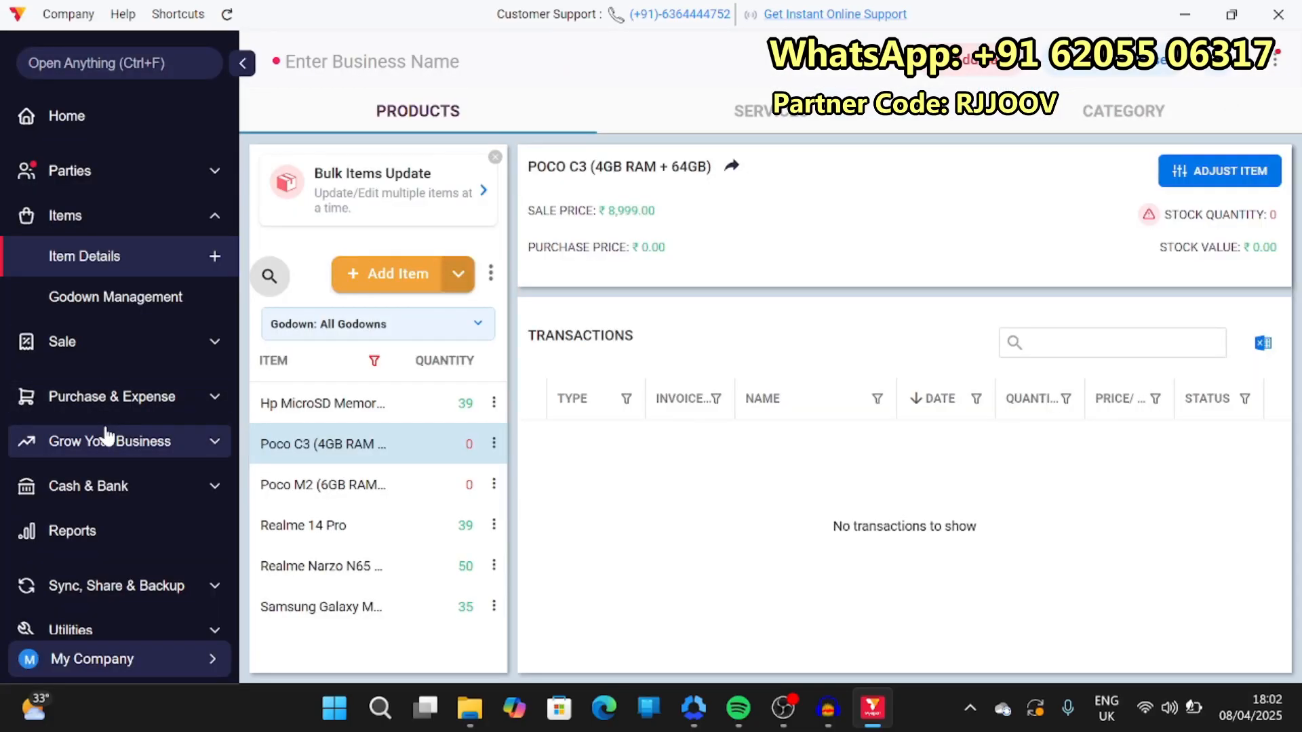
View the Sale, Purchase and All Transactions reports for this month
scroll(105, 433, down, 2)
click(88, 415)
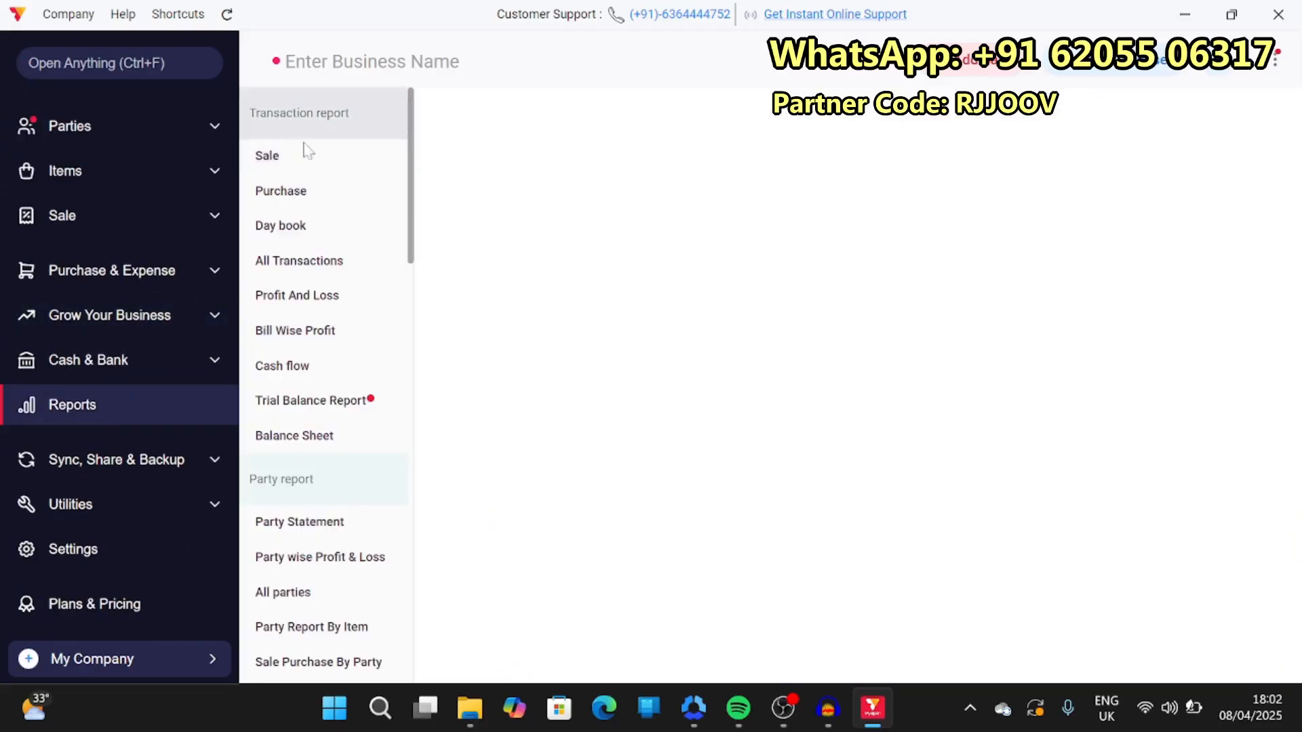
click(273, 157)
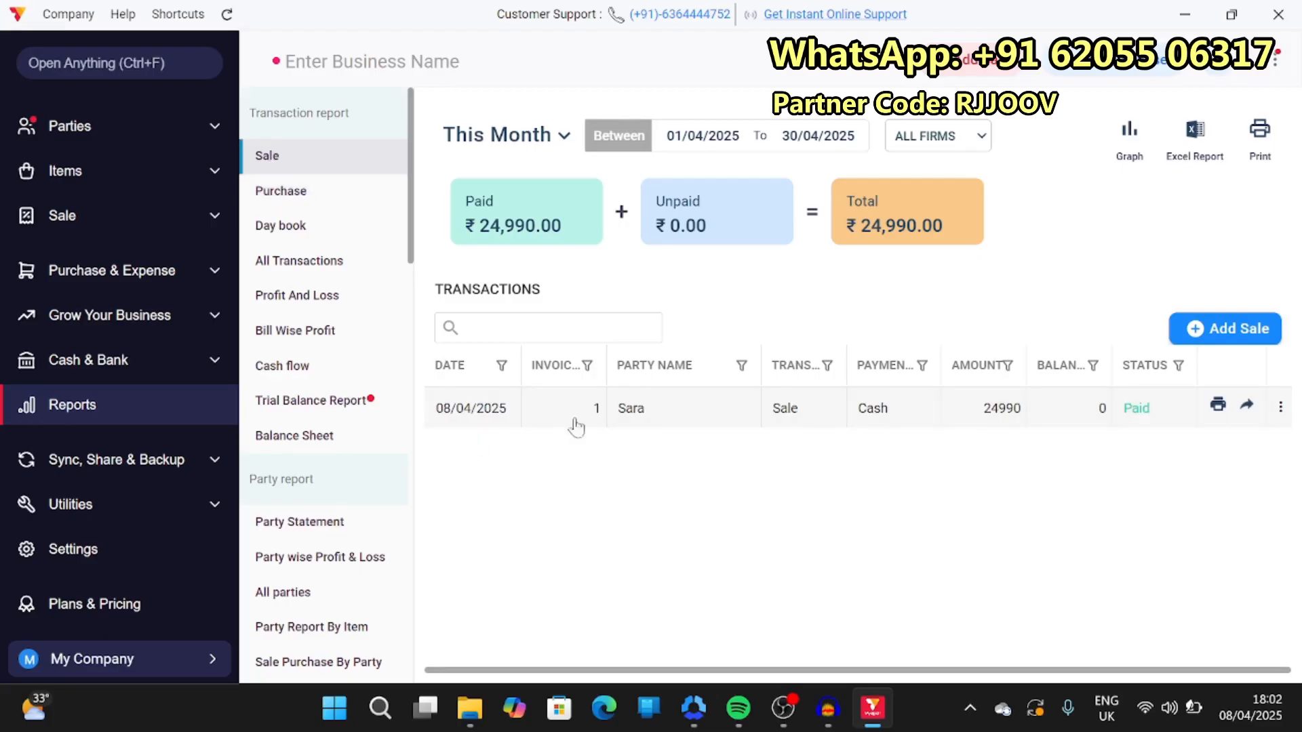
click(318, 190)
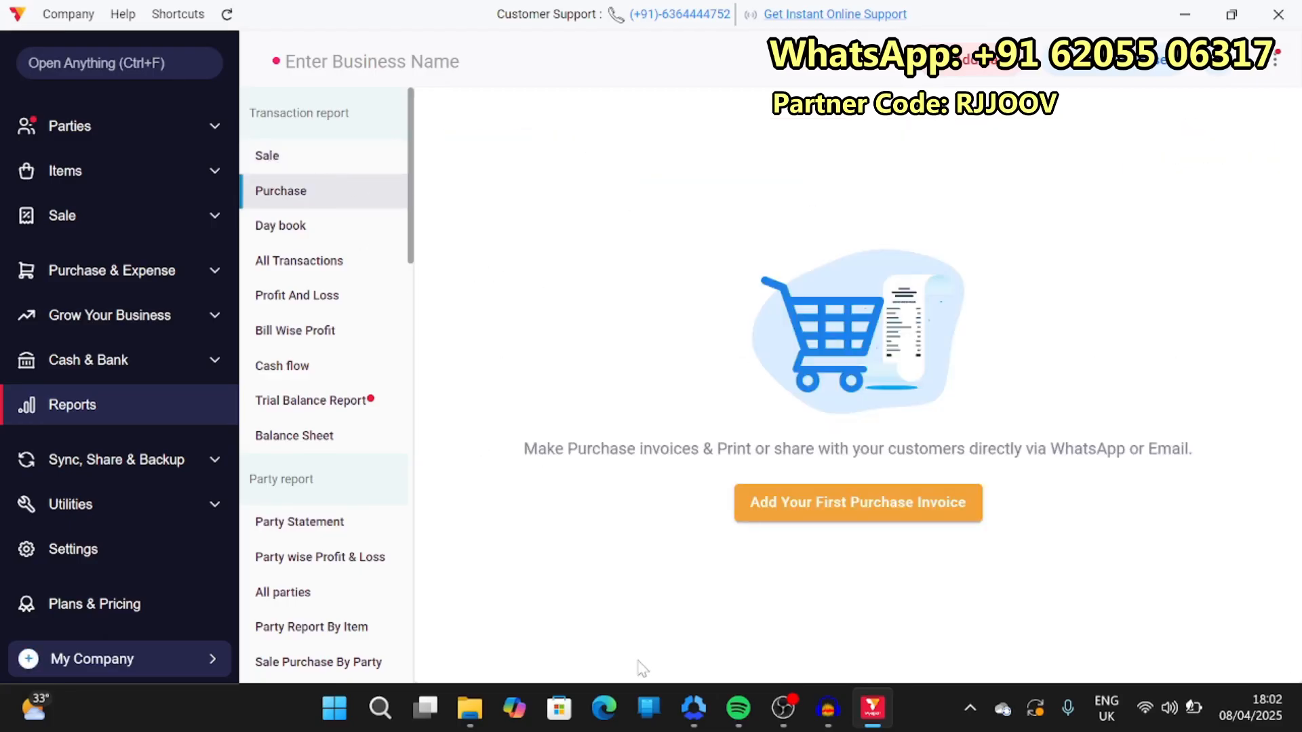
click(342, 268)
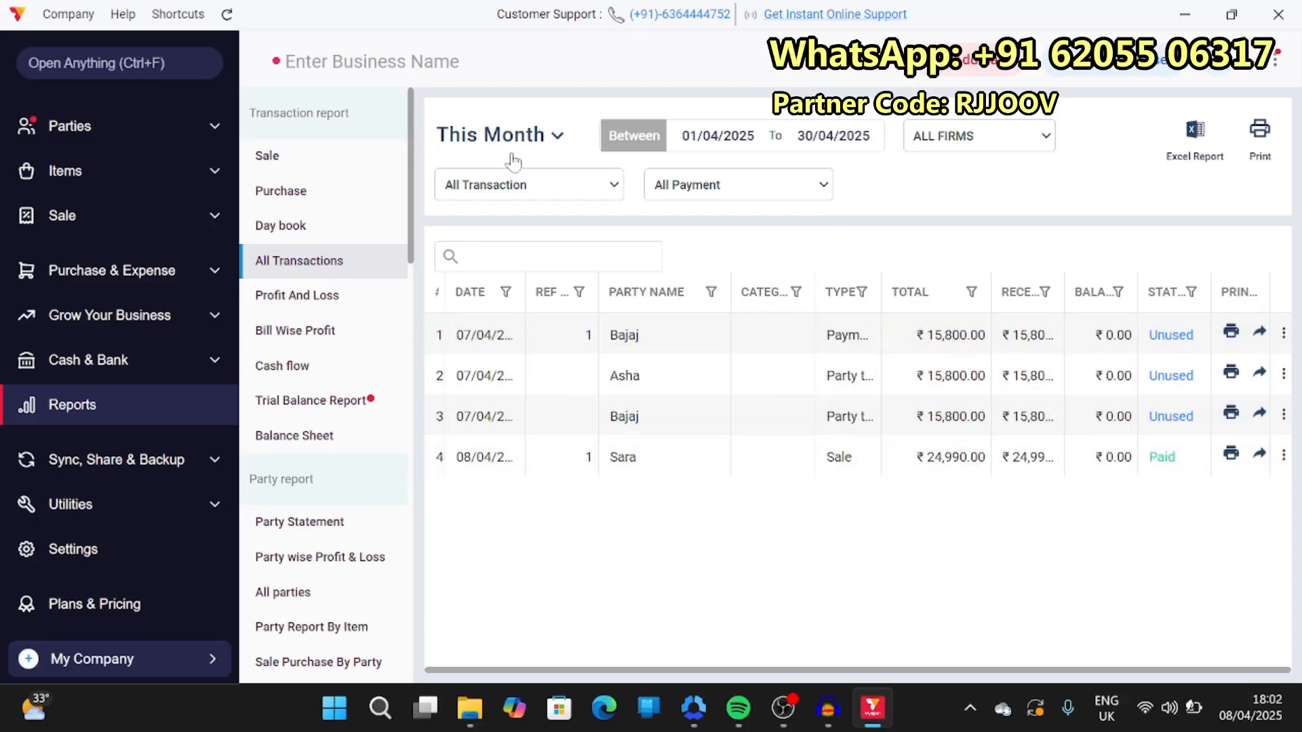
View the Profit And Loss report in the Accounting view and look through its incomes and expenses
click(295, 310)
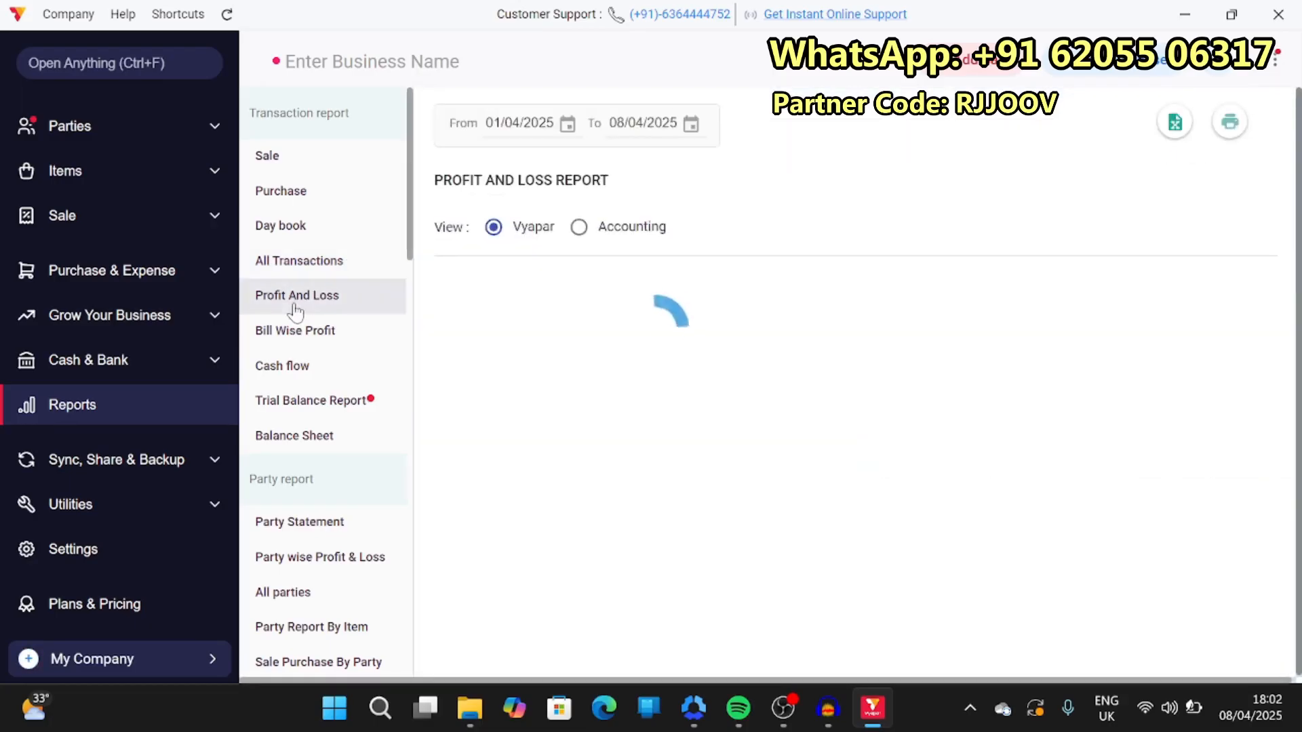
click(579, 228)
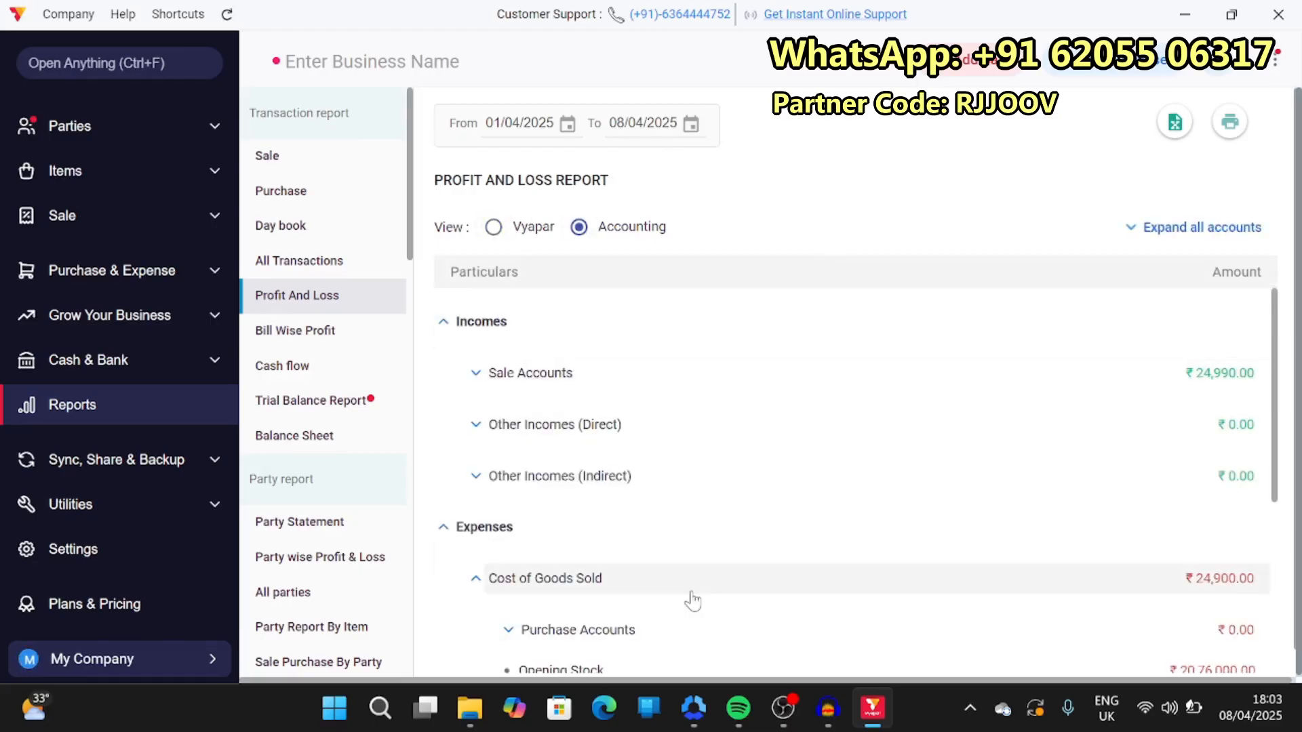
scroll(692, 600, down, 5)
scroll(692, 601, up, 5)
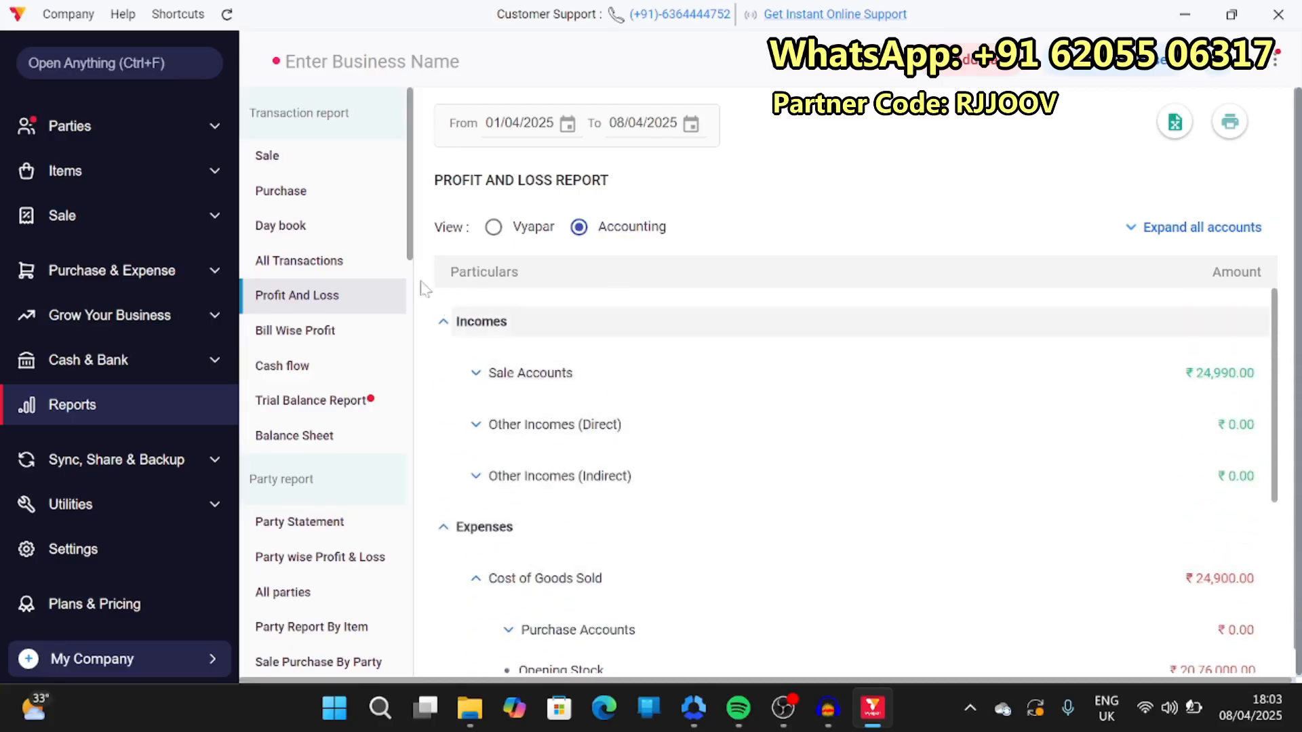
View the Bill Wise Profit report and check the cost details of invoice 1
click(293, 337)
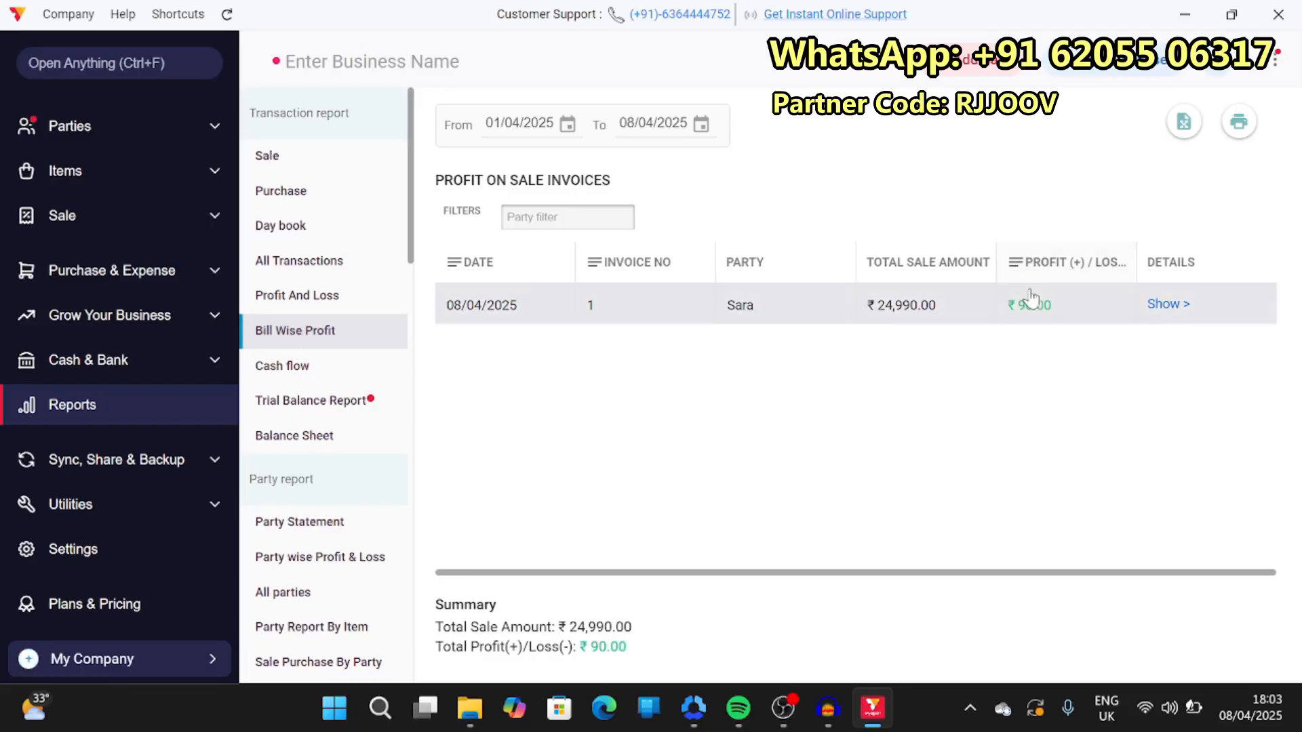
click(1166, 305)
click(1082, 155)
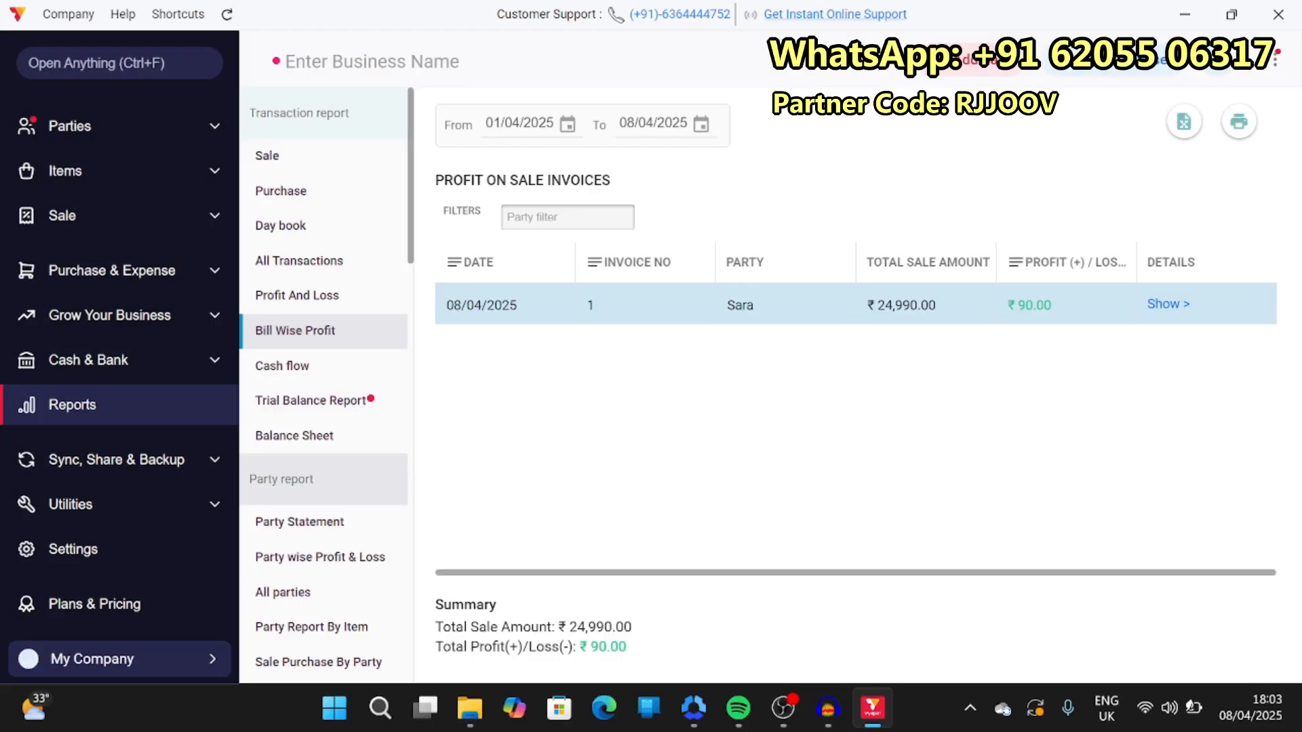
View the Item Wise Profit And Loss report, check the memory card's net profit and browse the other available reports
scroll(283, 495, down, 10)
scroll(283, 495, down, 3)
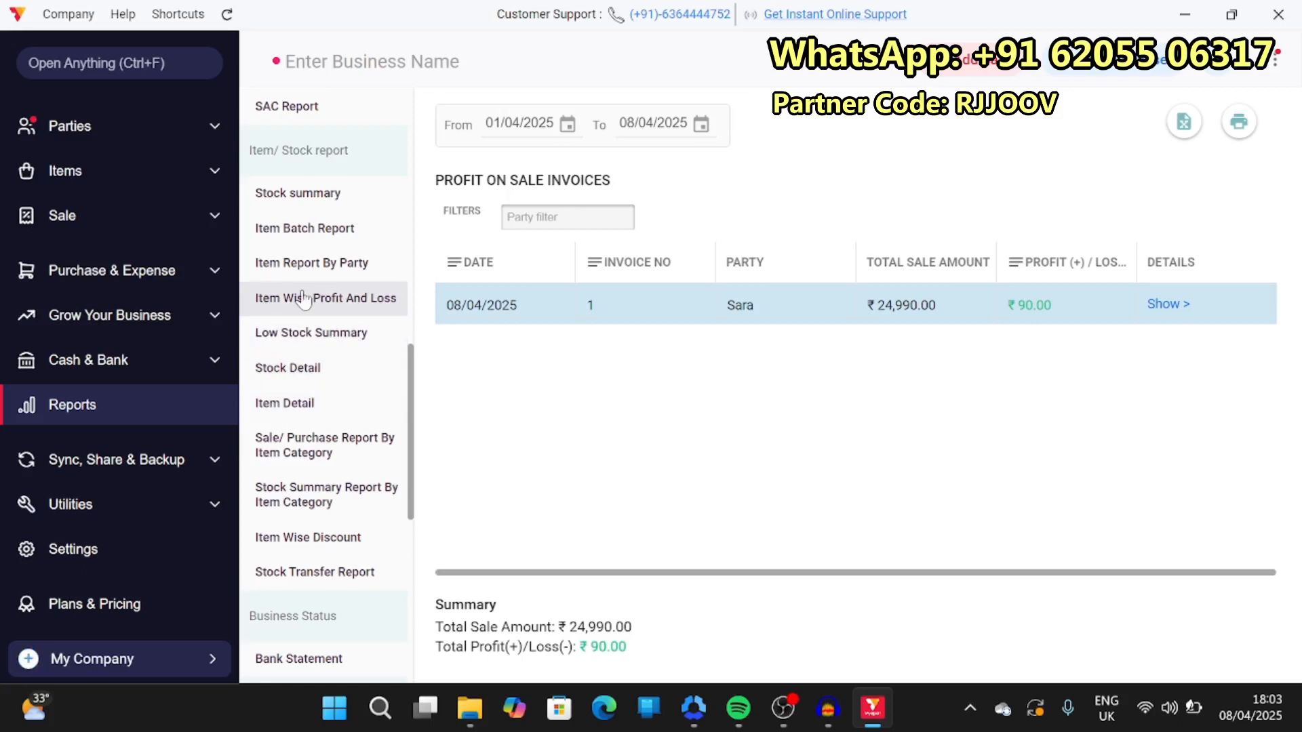
click(303, 298)
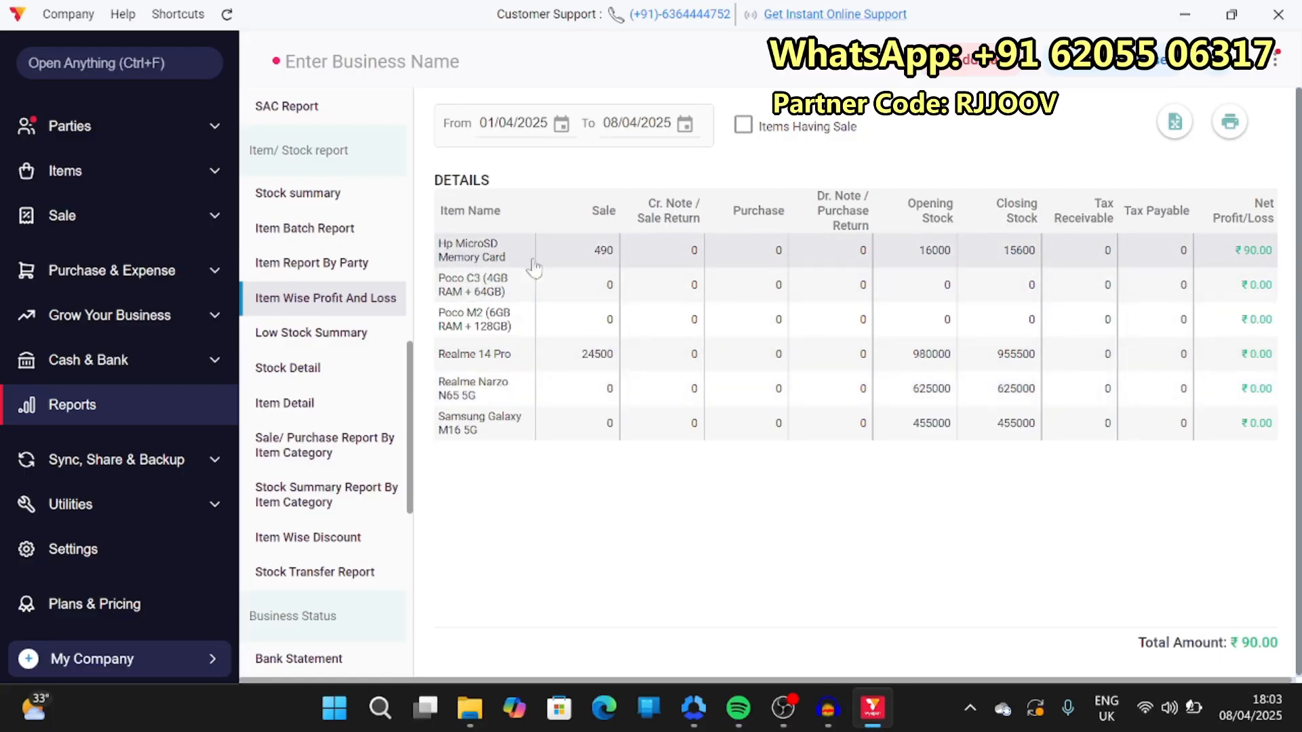
drag(1230, 258, 1262, 269)
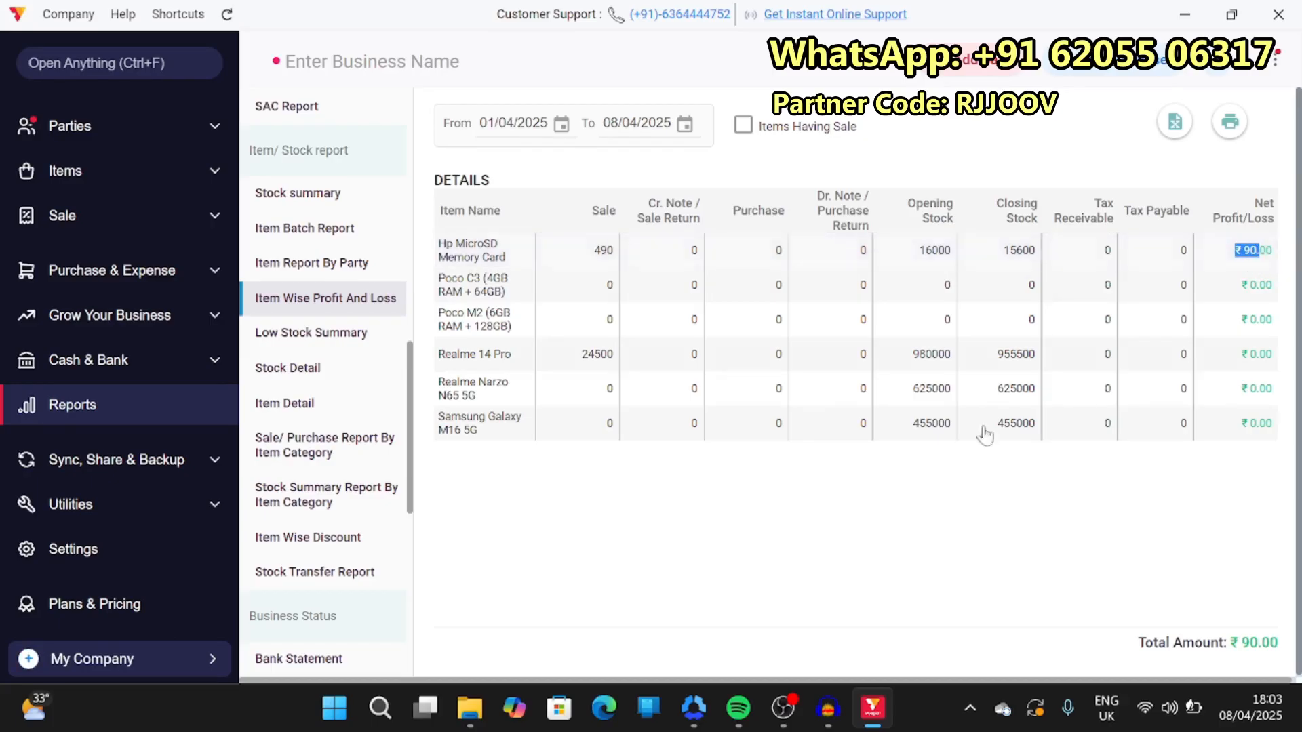
click(467, 463)
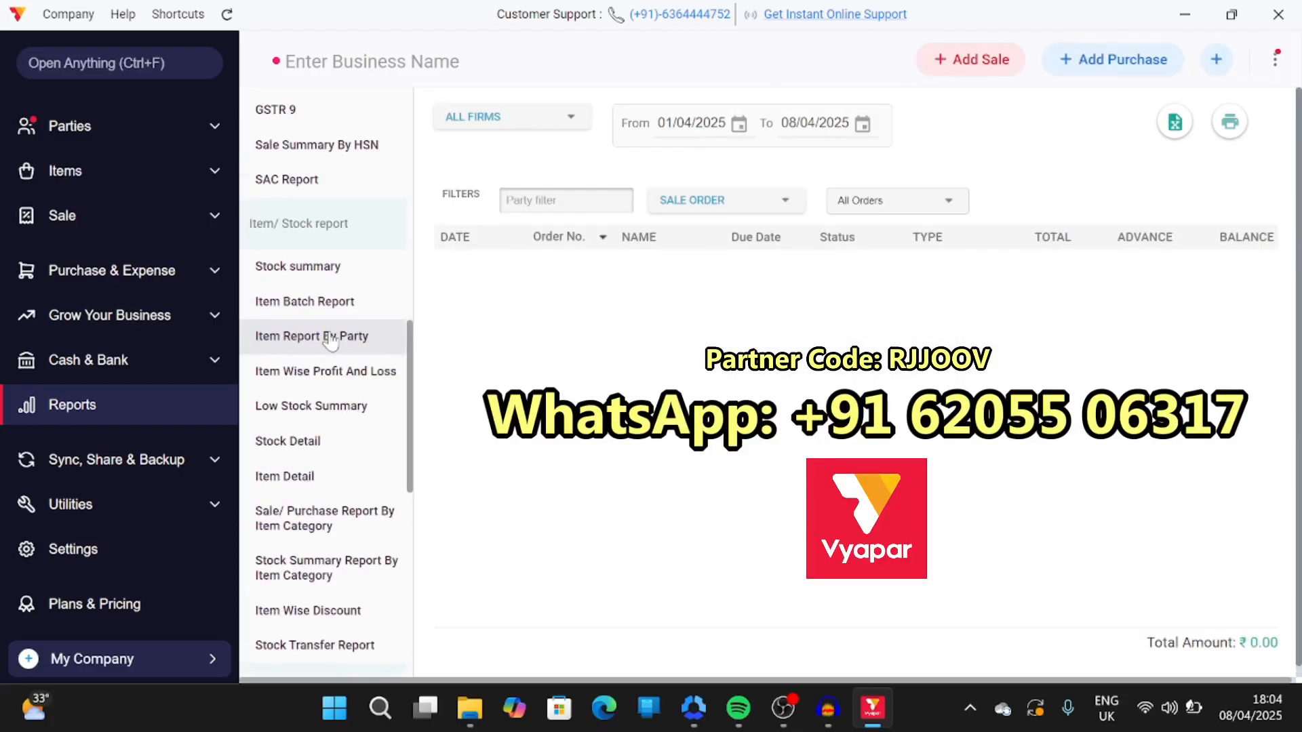
scroll(330, 341, up, 7)
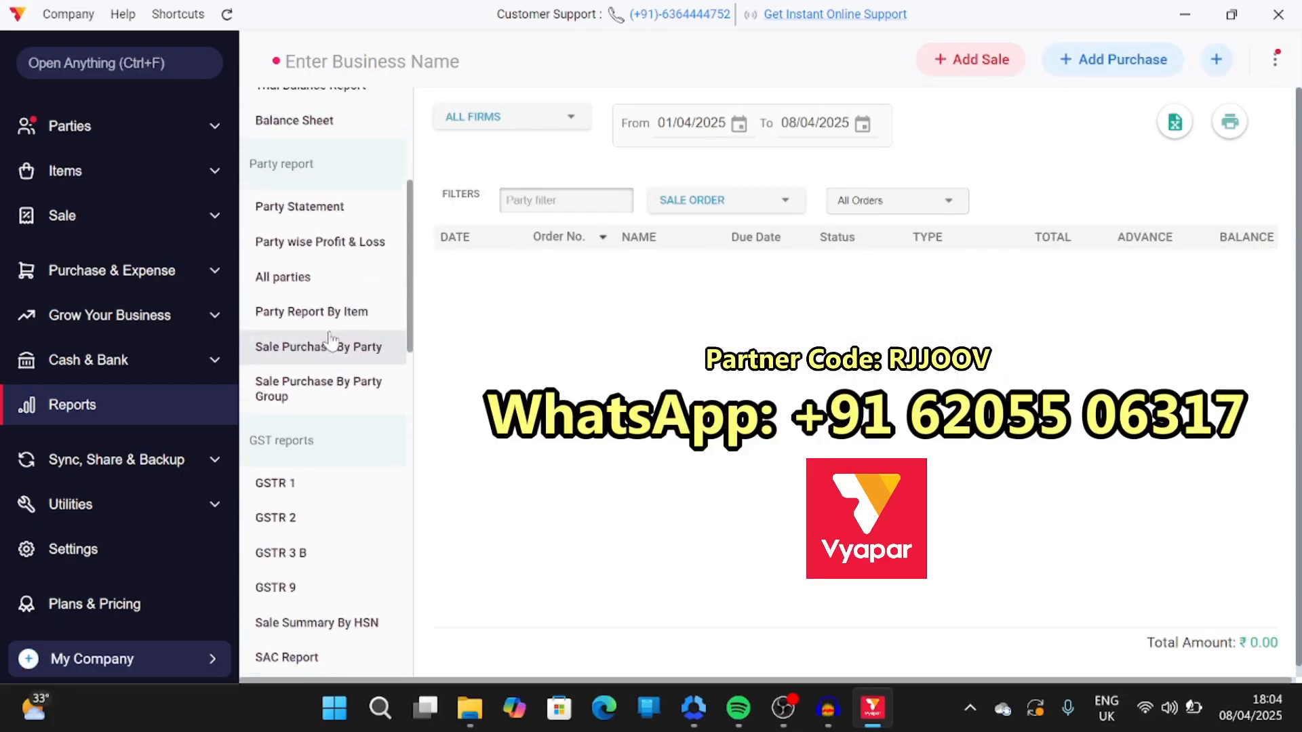
View the subscription plans and compare the 1-year and 3-year Gold Plans for desktop and mobile
click(133, 615)
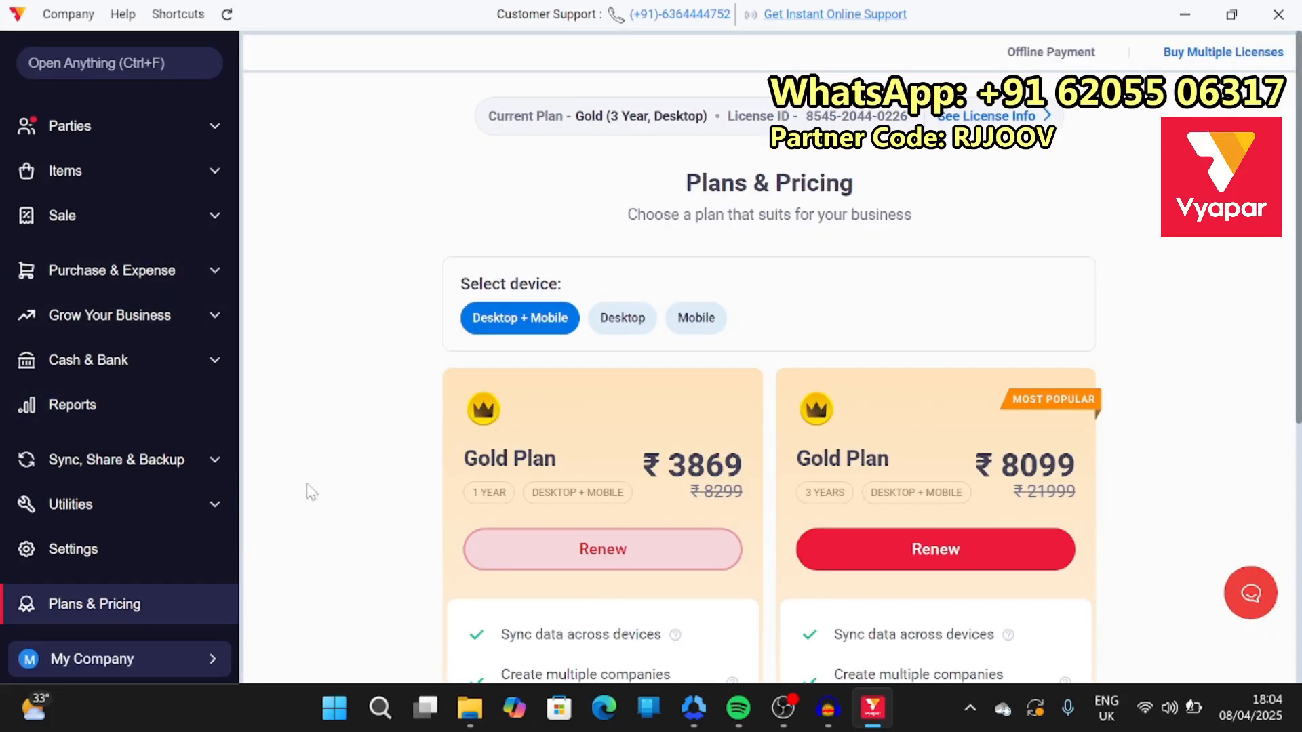
scroll(309, 489, down, 3)
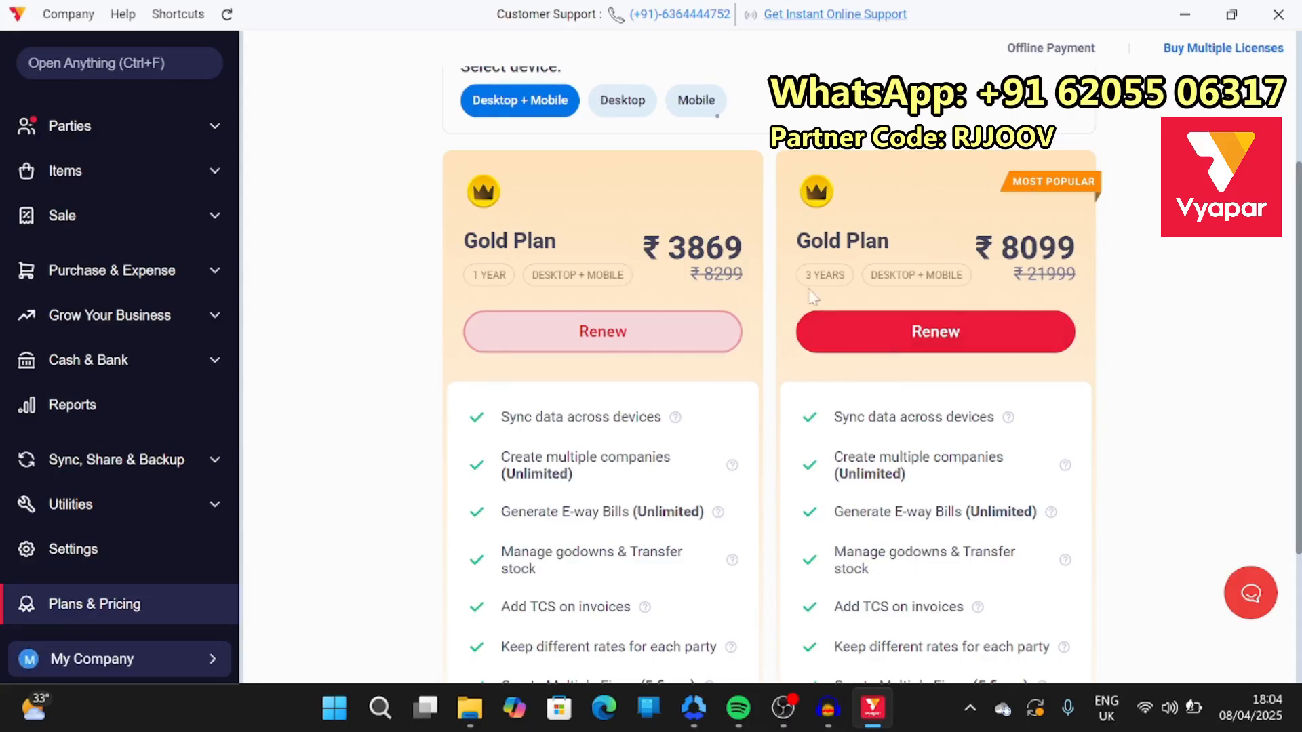
drag(512, 282, 449, 280)
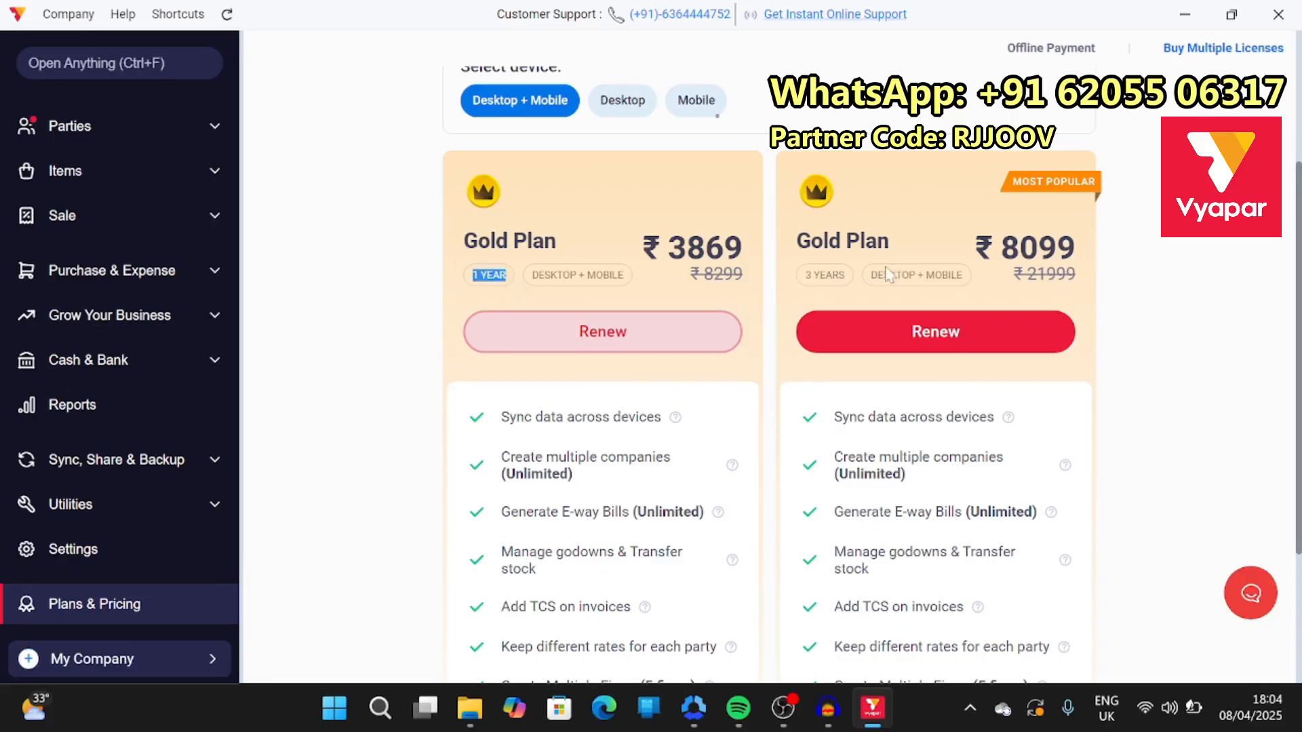
drag(856, 279, 805, 283)
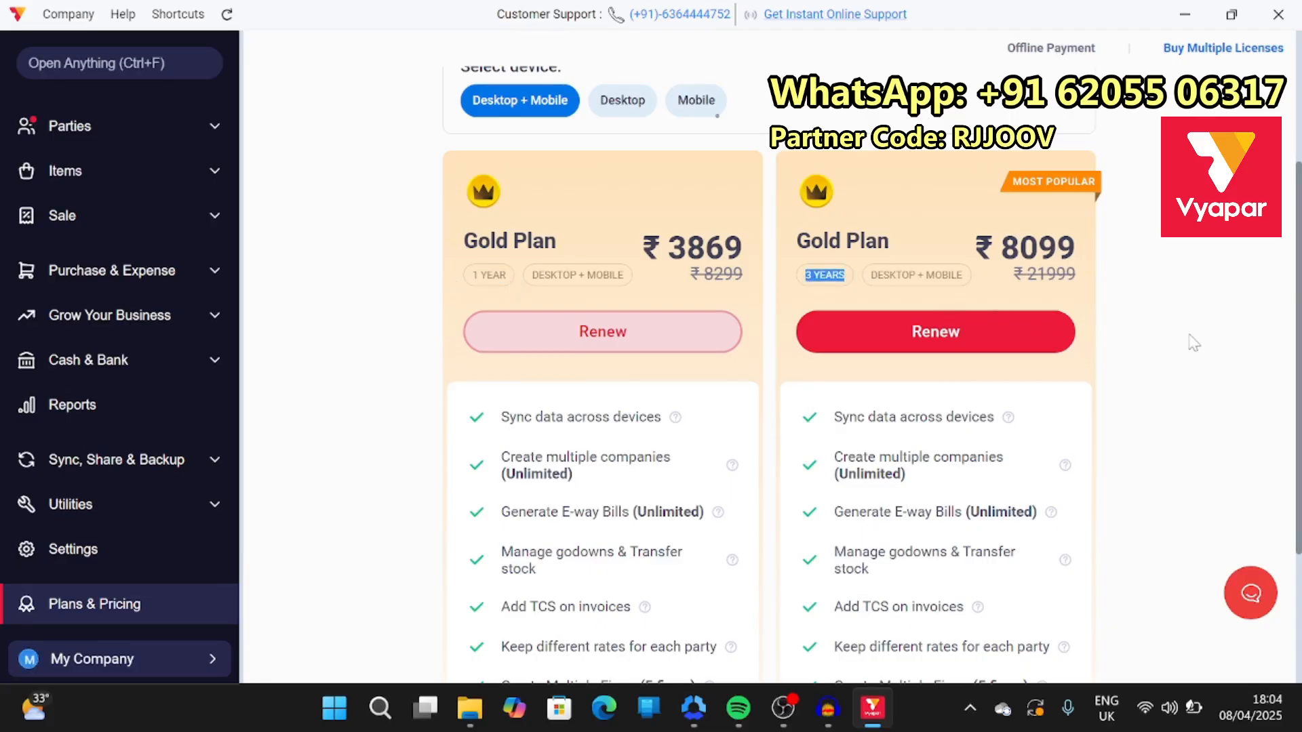